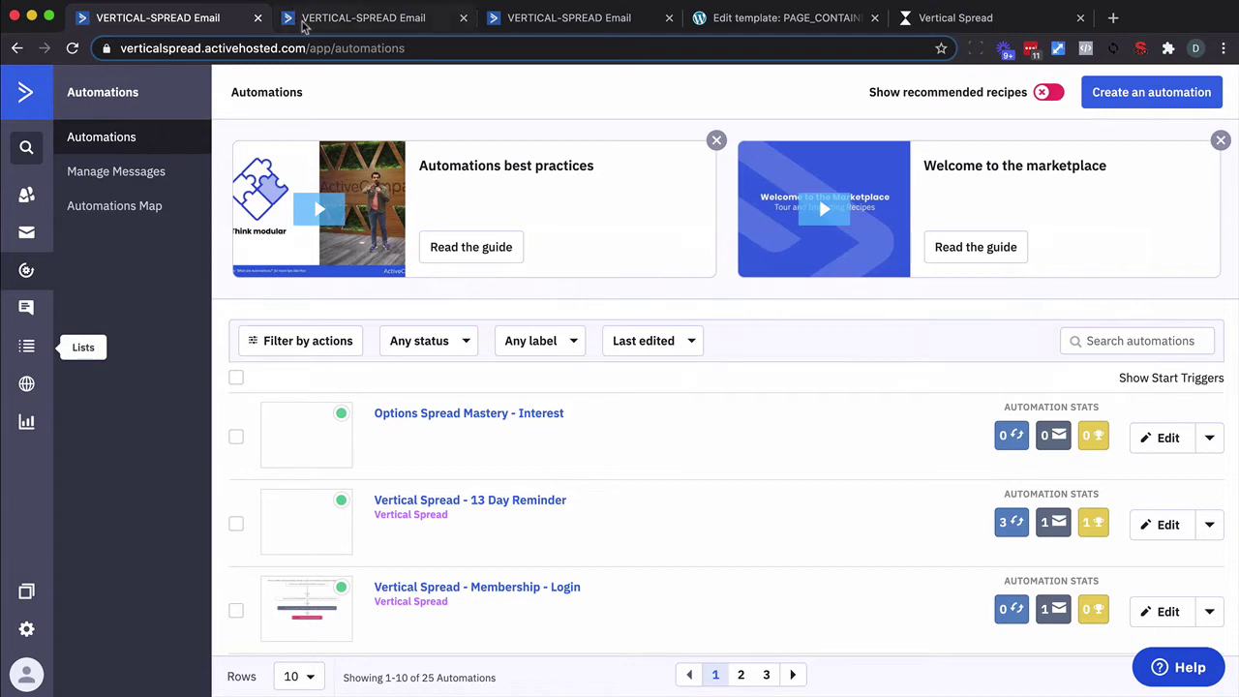
- Switch to the browser tab that shows the ActiveCampaign contact Lists page
{"action": "key", "text": "ctrl+Tab"}
- Add a Date-type contact field named 'Last Date - Visit'
{"action": "left_click", "coordinate": [132, 176]}
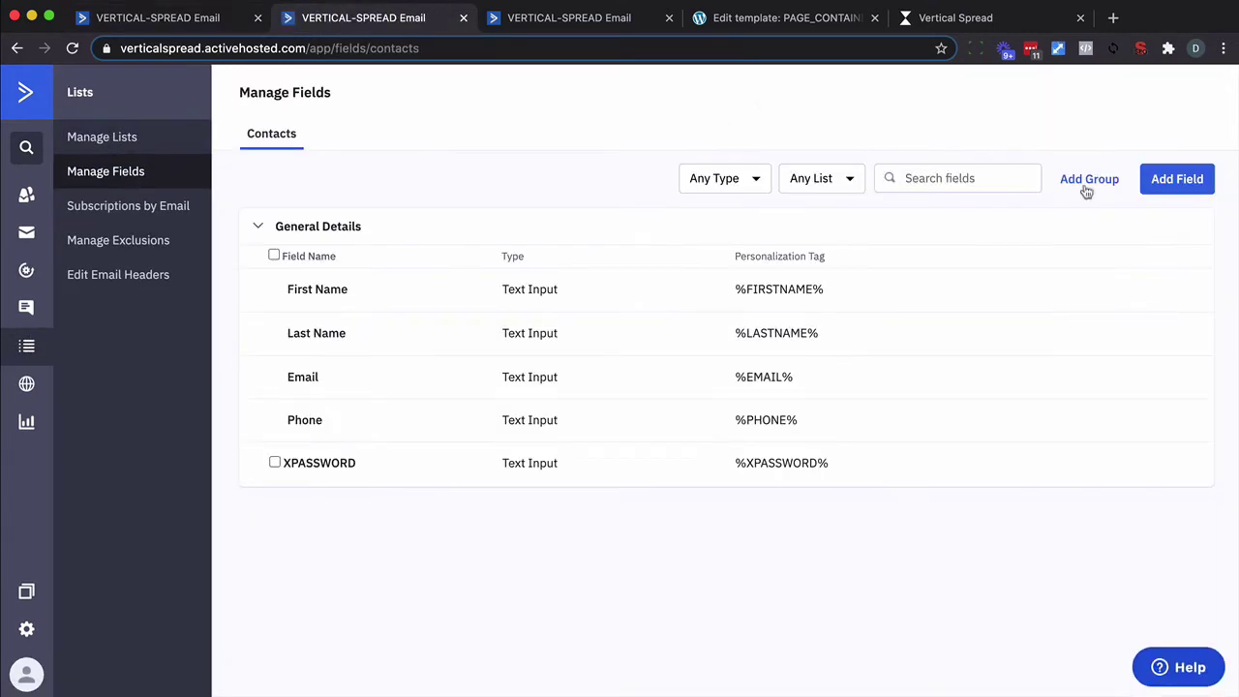
{"action": "left_click", "coordinate": [1167, 181]}
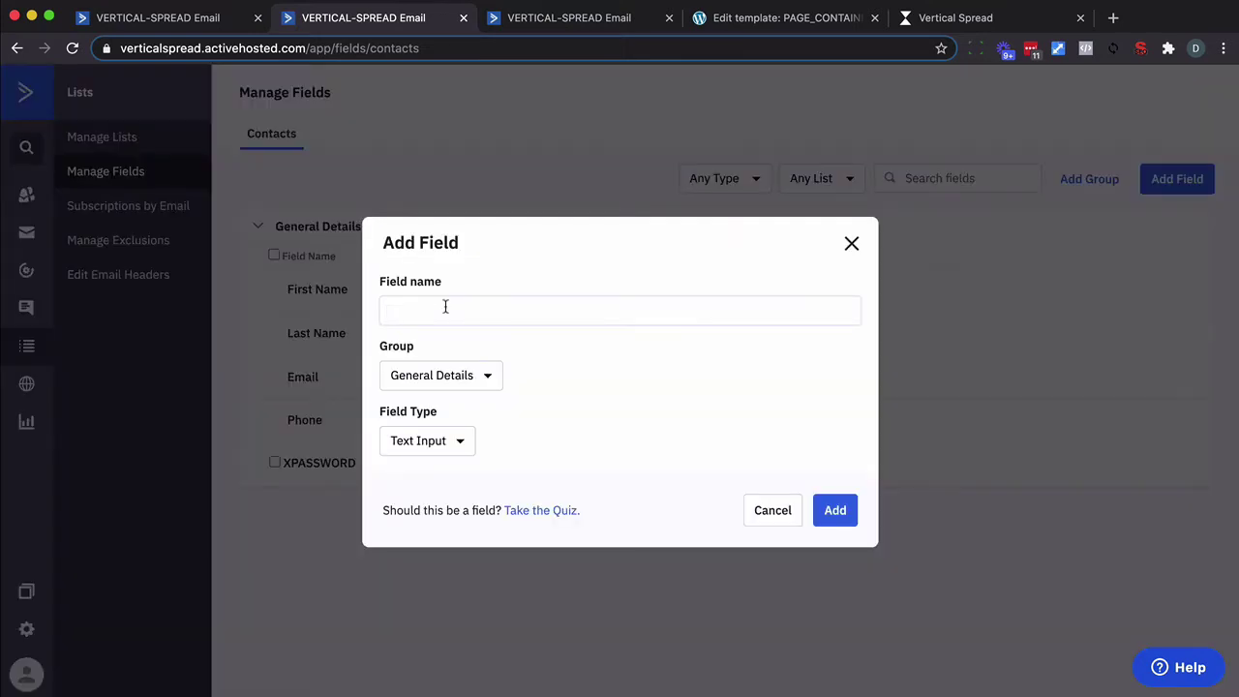
{"action": "type", "text": "Last Date - Visit"}
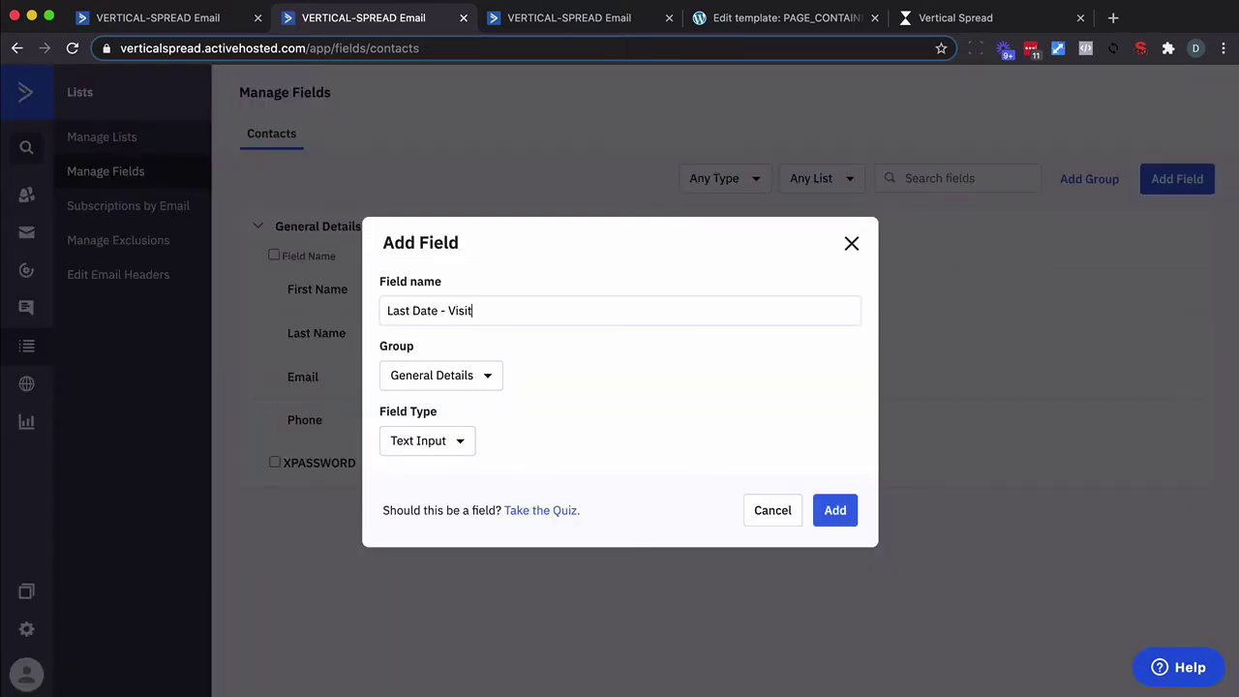
{"action": "left_click", "coordinate": [457, 440]}
{"action": "left_click", "coordinate": [421, 541]}
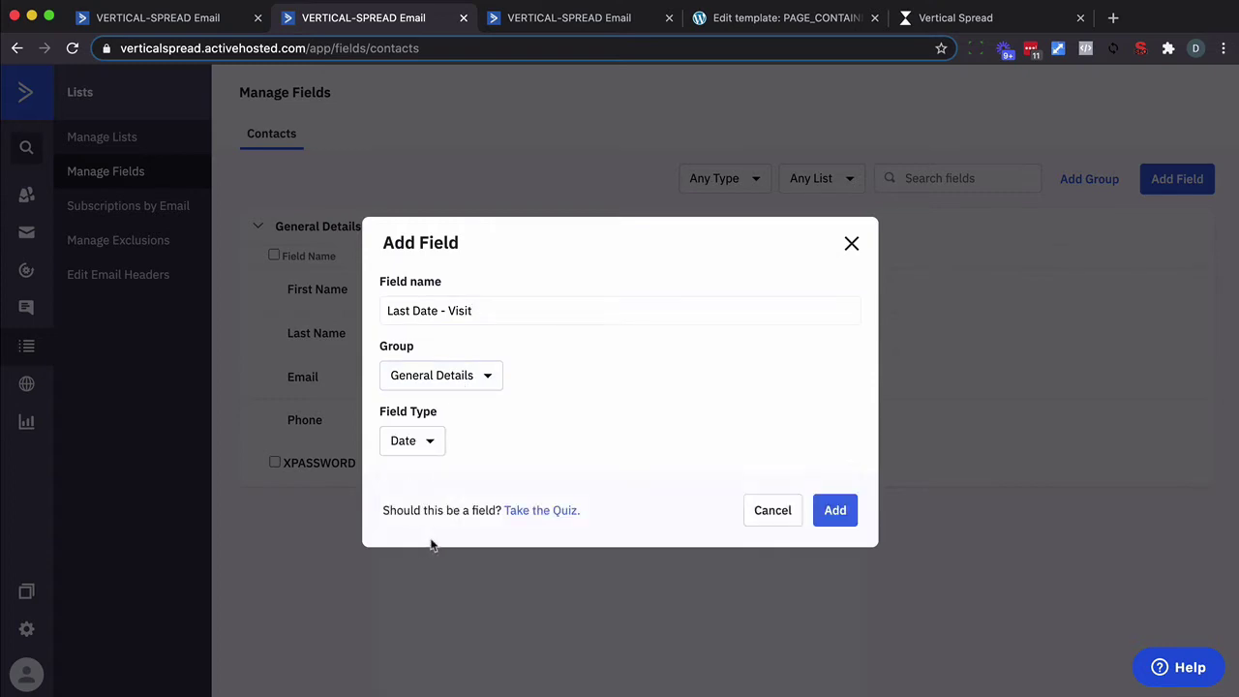
{"action": "left_click", "coordinate": [820, 523]}
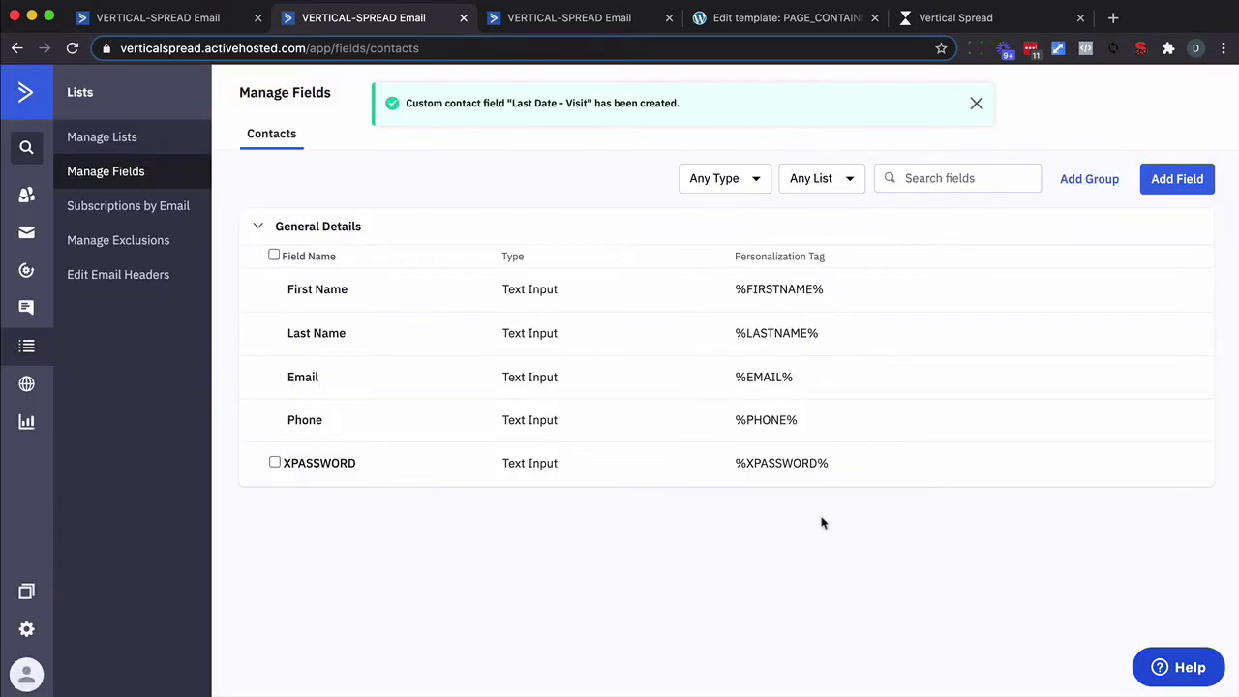
- Copy the site tracking code from the Tracking settings
{"action": "left_click", "coordinate": [513, 29]}
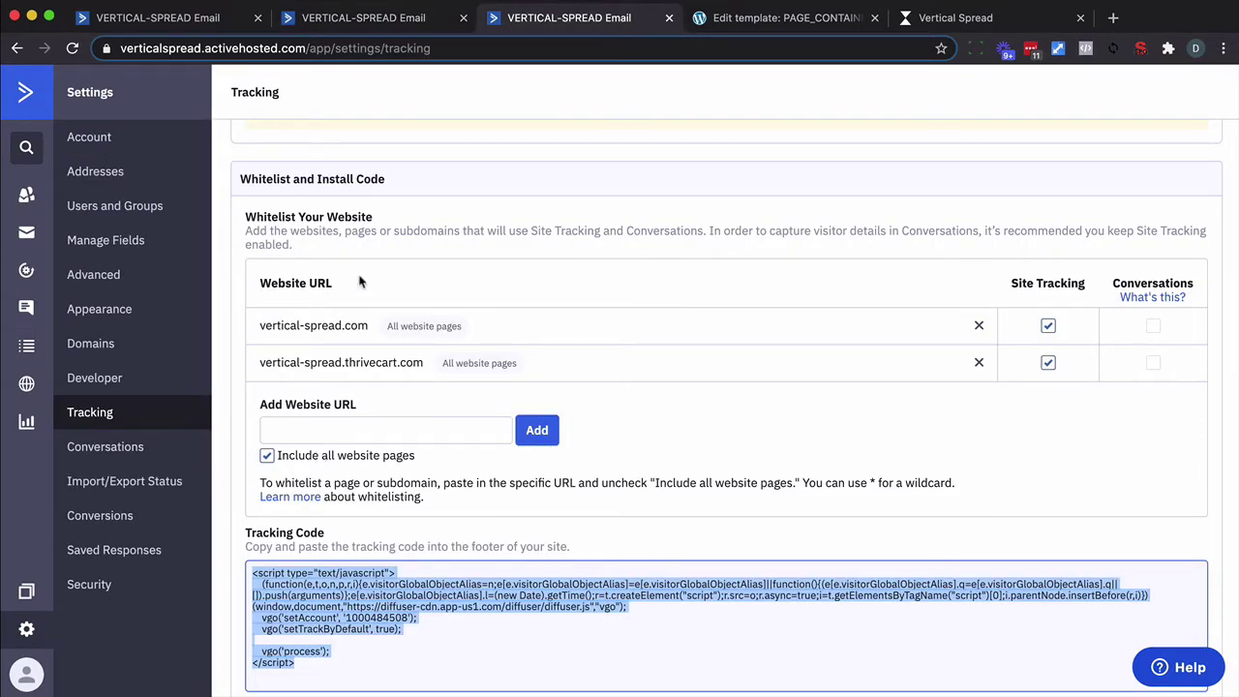
{"action": "right_click", "coordinate": [310, 606]}
{"action": "left_click", "coordinate": [343, 626]}
{"action": "left_click", "coordinate": [791, 23]}
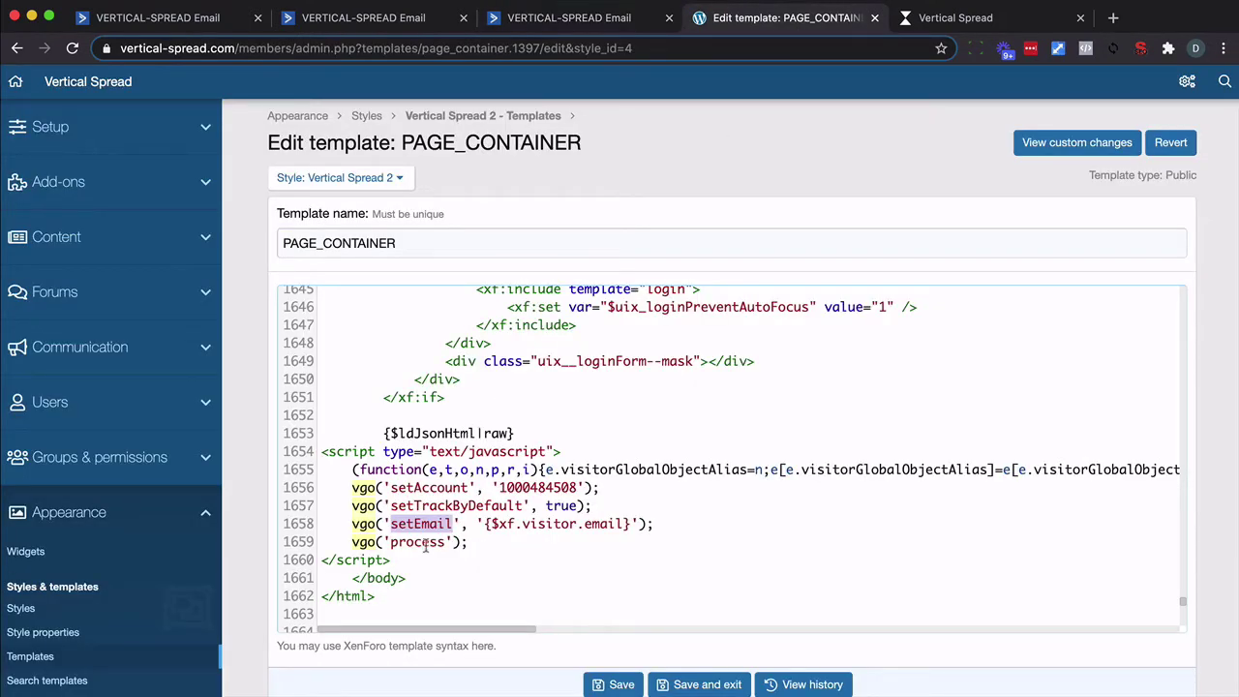
{"action": "left_click", "coordinate": [628, 539]}
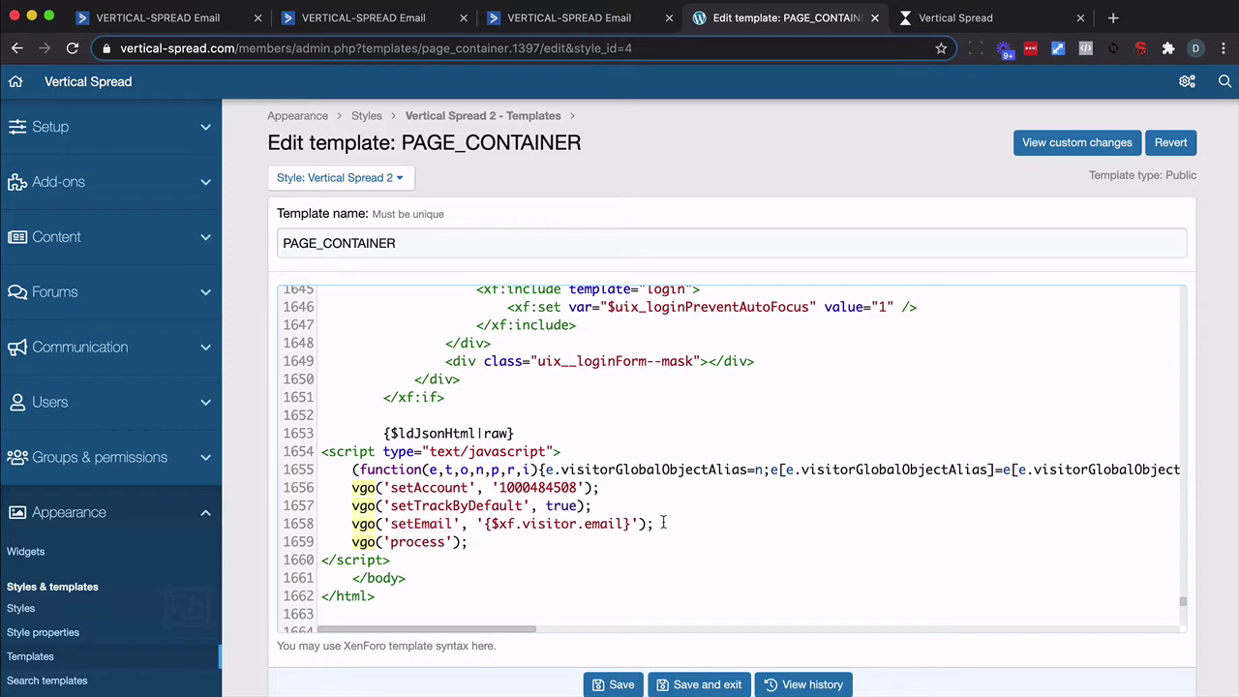
{"action": "left_click_drag", "start_coordinate": [656, 523], "coordinate": [351, 523]}
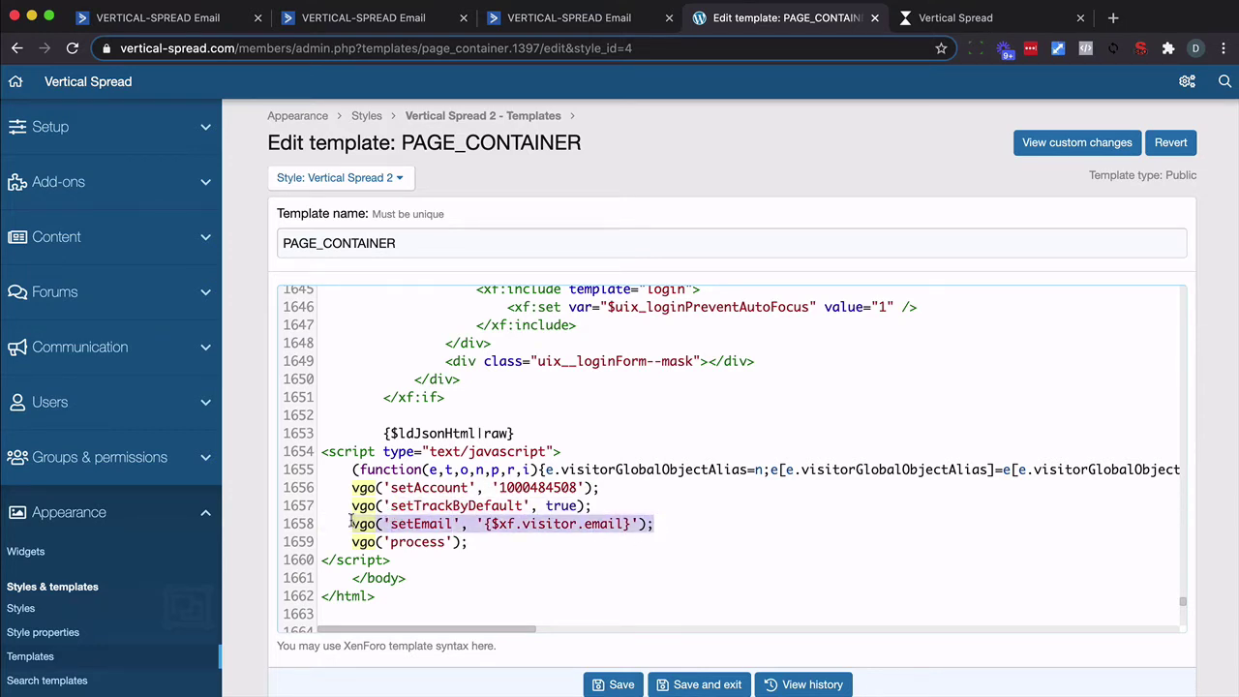
{"action": "double_click", "coordinate": [405, 523]}
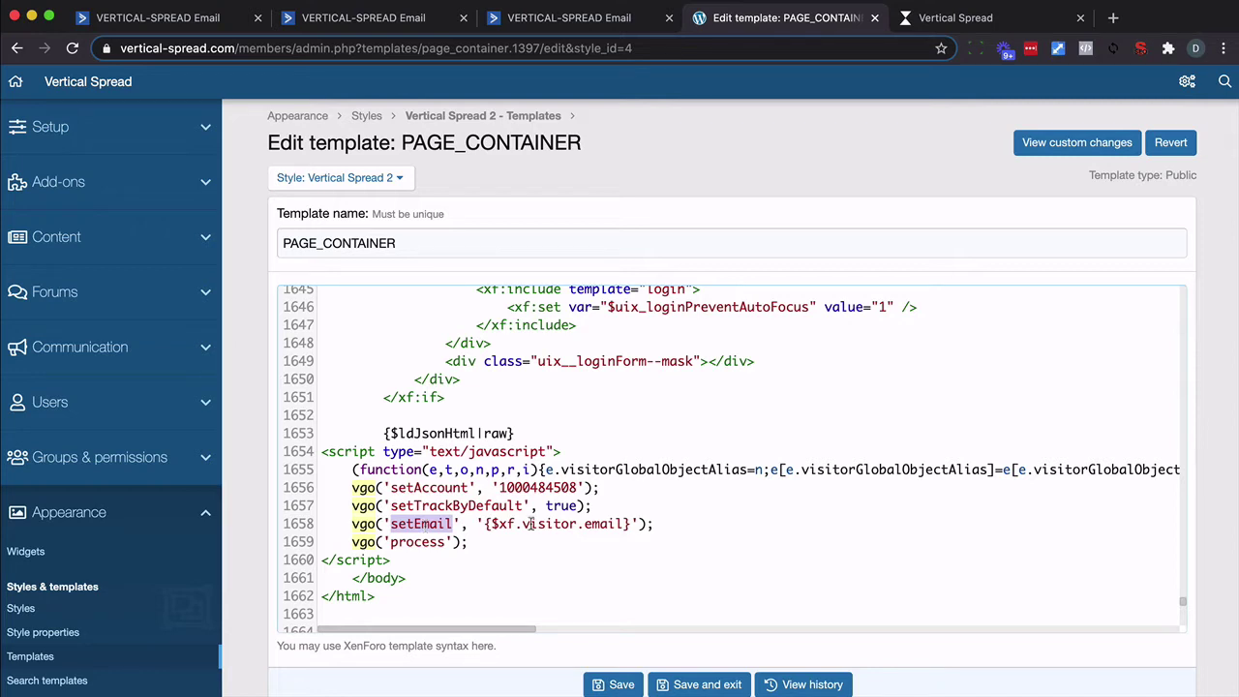
{"action": "left_click", "coordinate": [614, 525]}
{"action": "left_click_drag", "start_coordinate": [631, 524], "coordinate": [482, 523]}
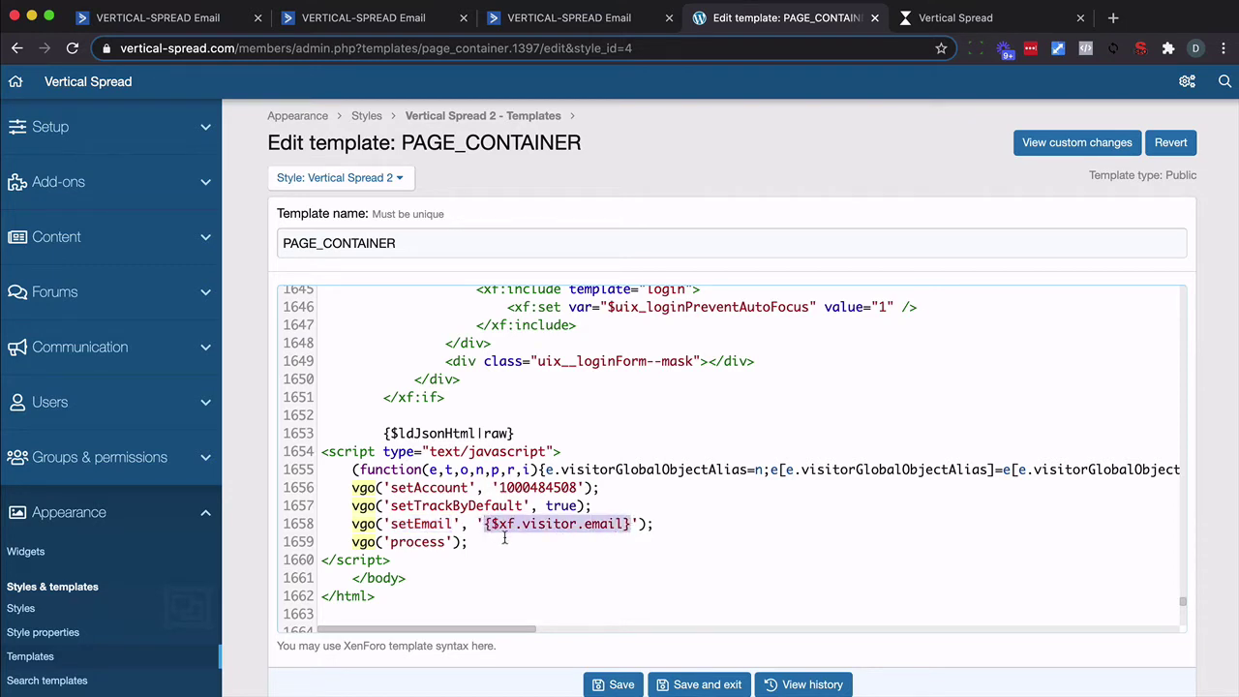
{"action": "left_click", "coordinate": [487, 529]}
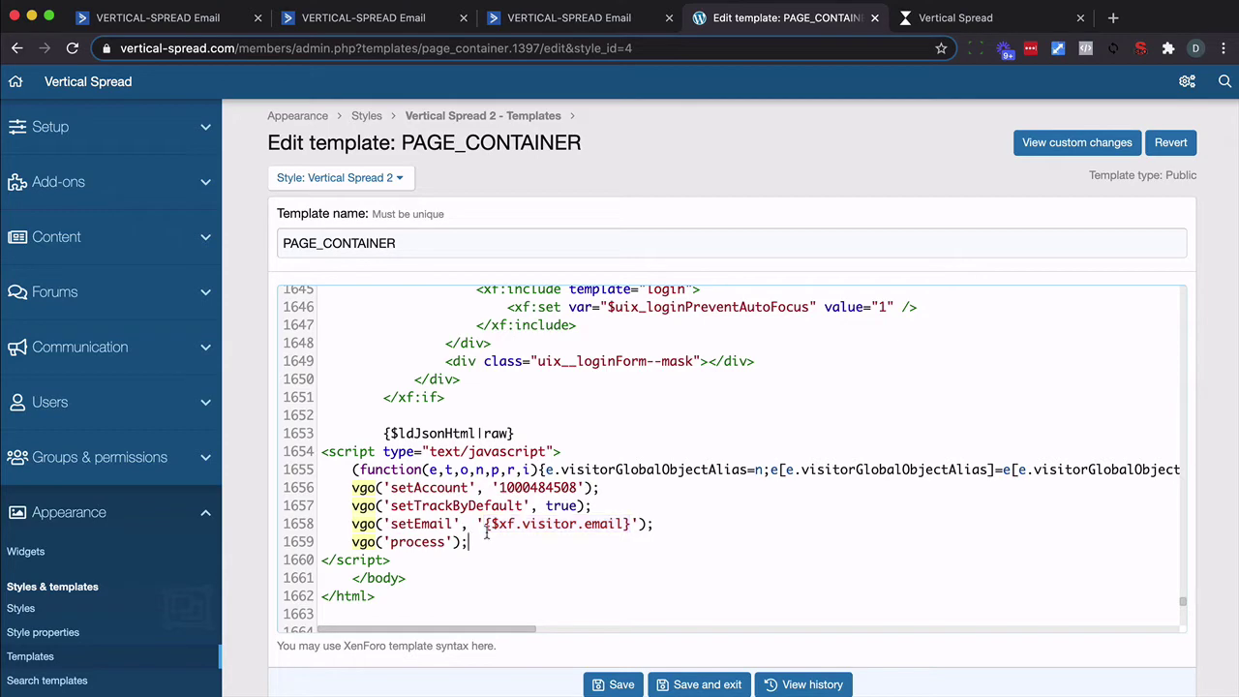
{"action": "triple_click", "coordinate": [486, 527]}
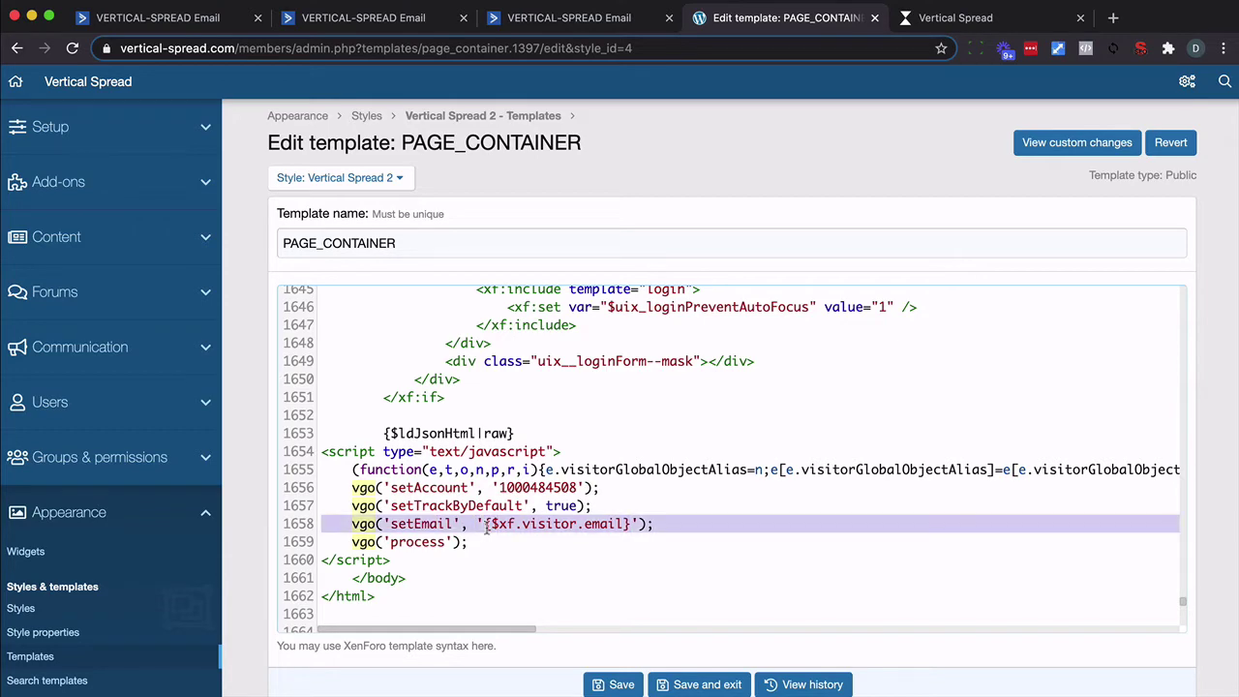
- Go back to the site tracking settings to view the tracking code again
{"action": "left_click", "coordinate": [414, 35]}
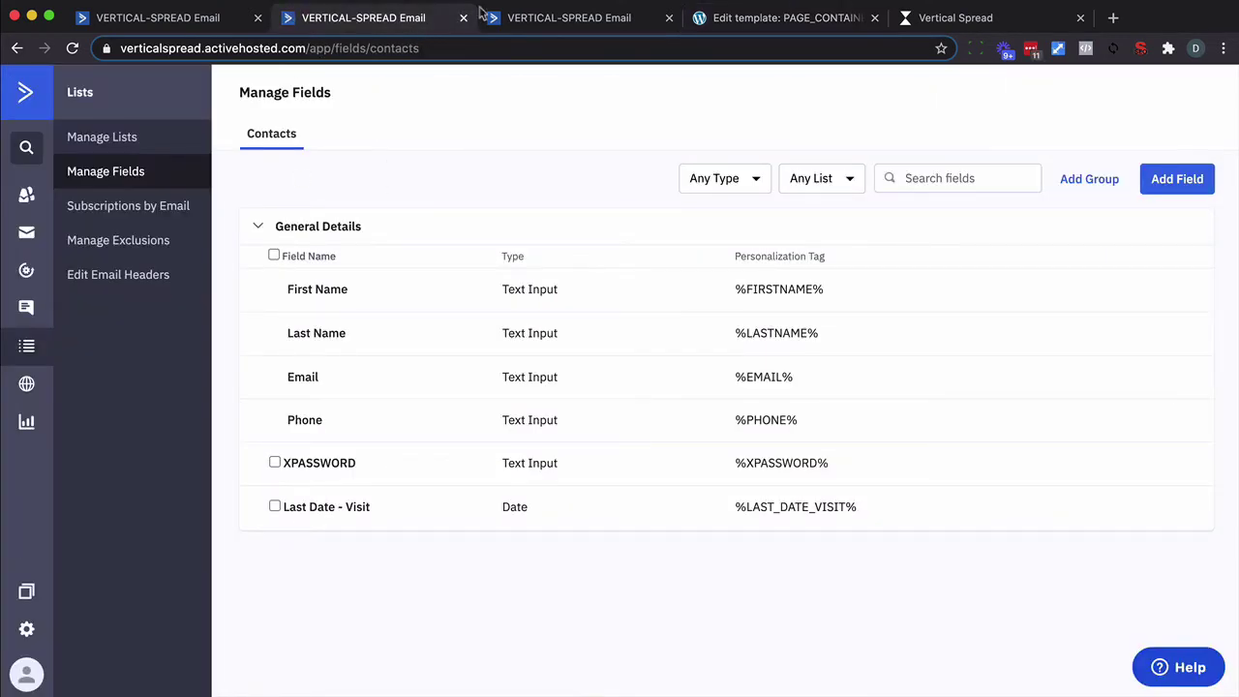
{"action": "left_click", "coordinate": [511, 18]}
{"action": "left_click", "coordinate": [303, 606]}
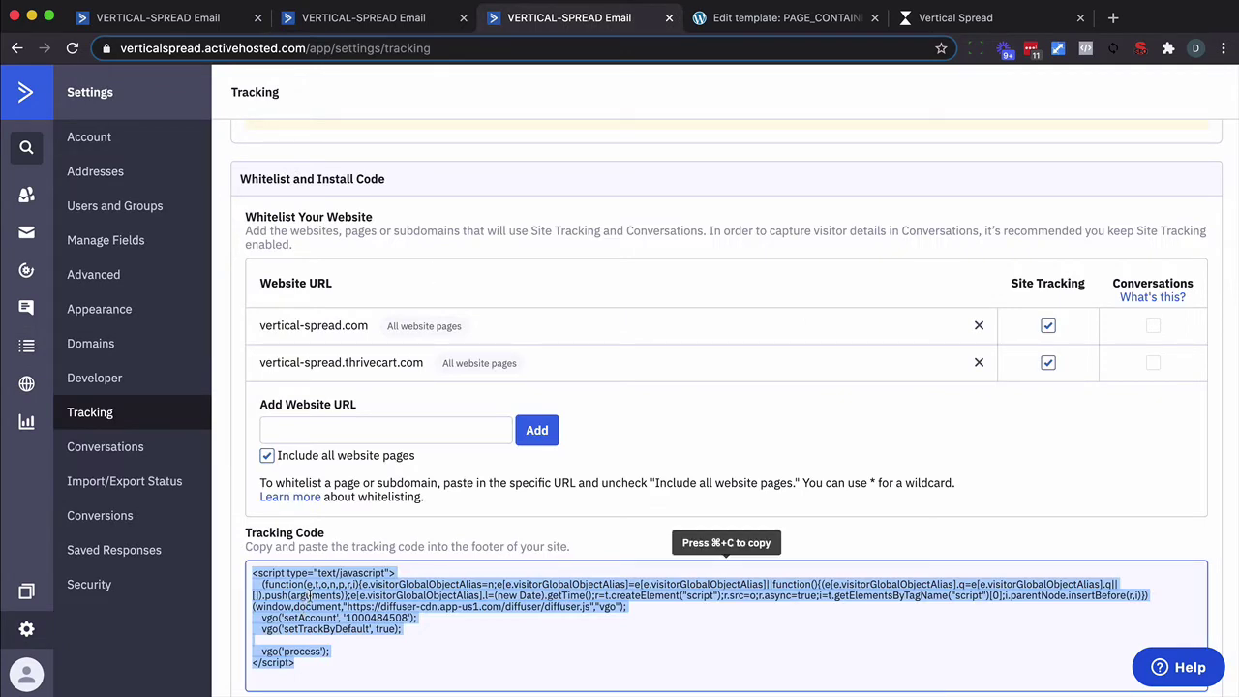
- Create a new automation from scratch with the 'Web page is visited' trigger
{"action": "left_click", "coordinate": [171, 26]}
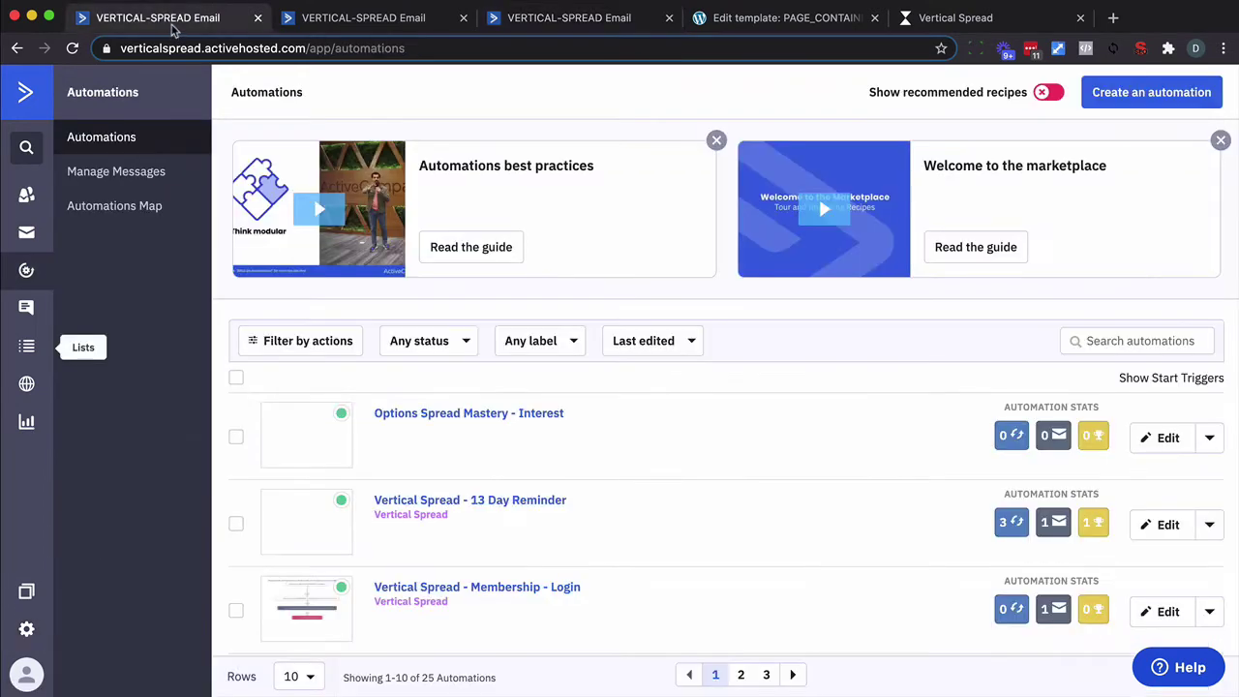
{"action": "left_click", "coordinate": [1130, 97]}
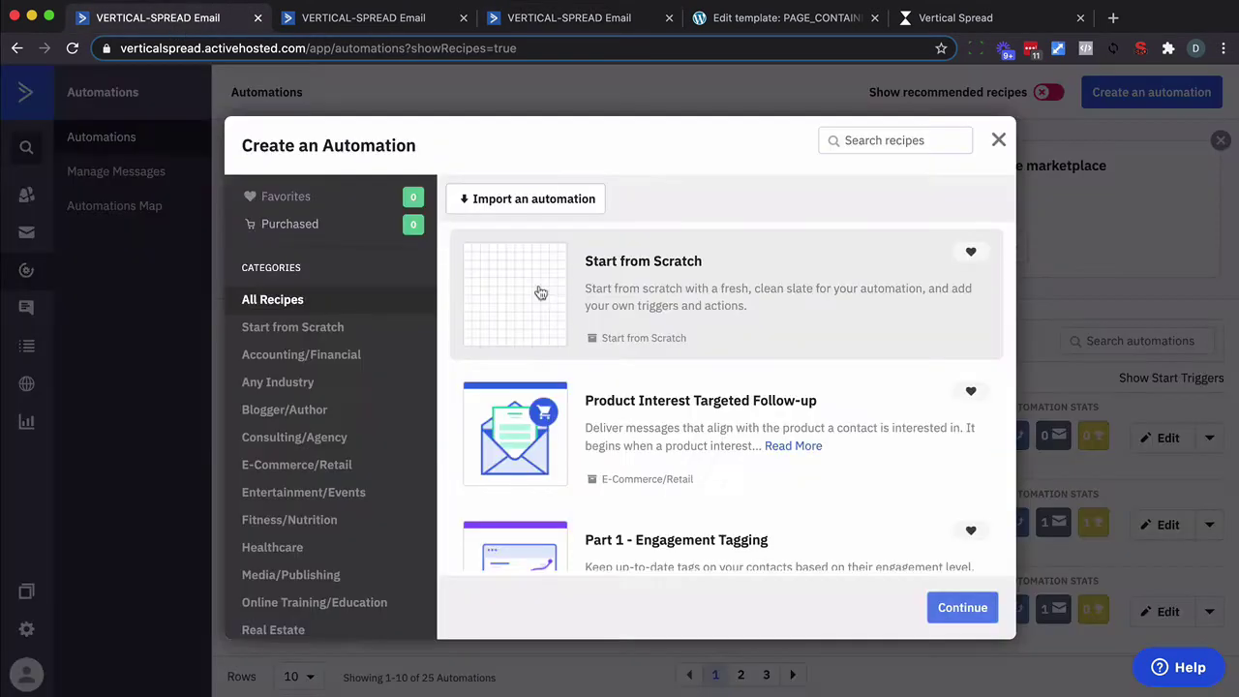
{"action": "left_click", "coordinate": [541, 292]}
{"action": "left_click", "coordinate": [958, 607]}
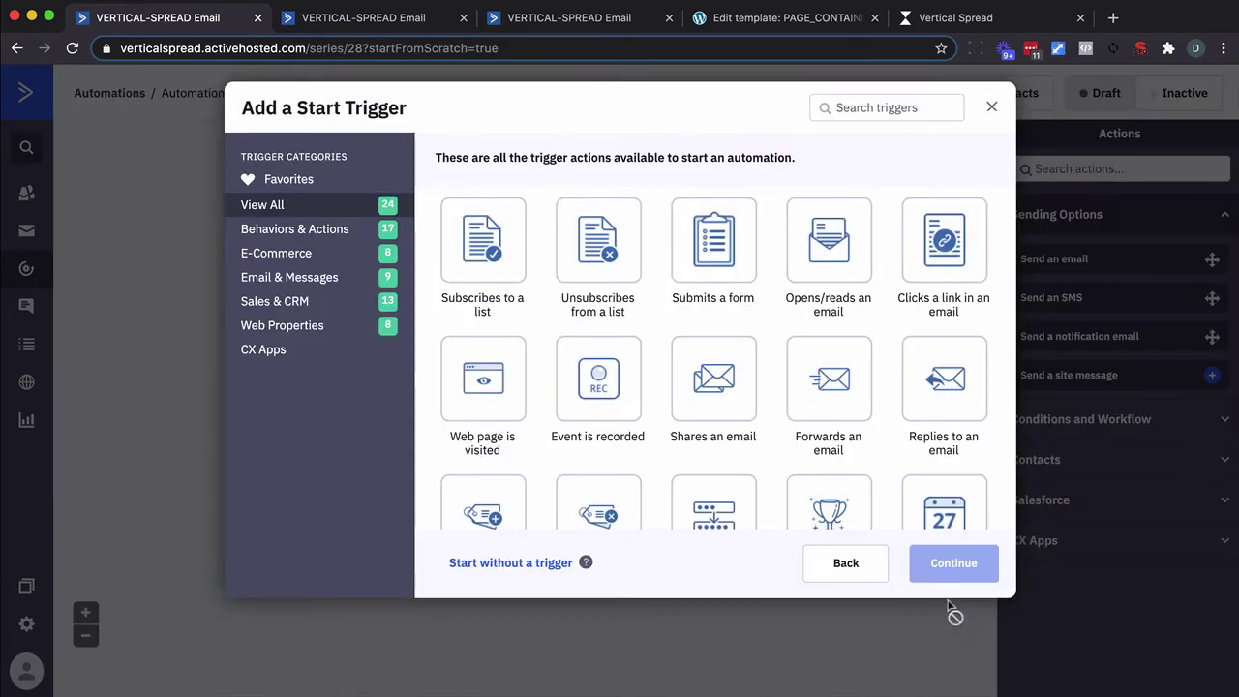
{"action": "left_click", "coordinate": [500, 382]}
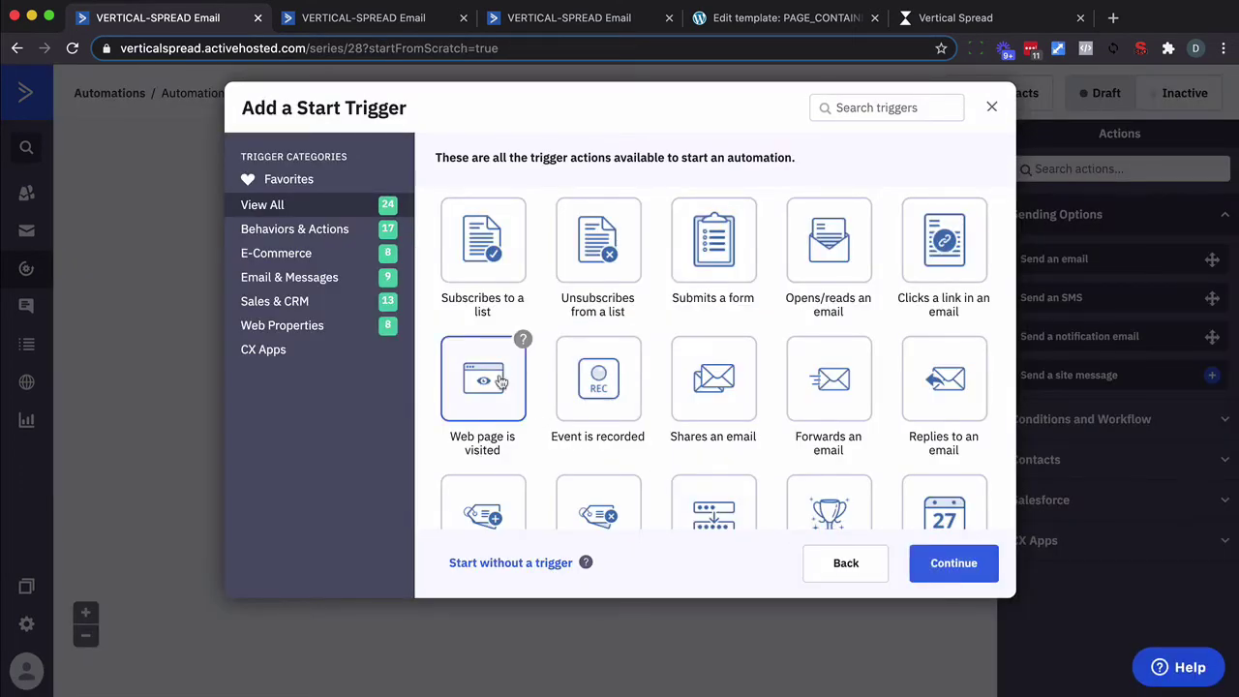
- Set the trigger to vertical-spread.com with path 'members', running multiple times
{"action": "left_click", "coordinate": [940, 565]}
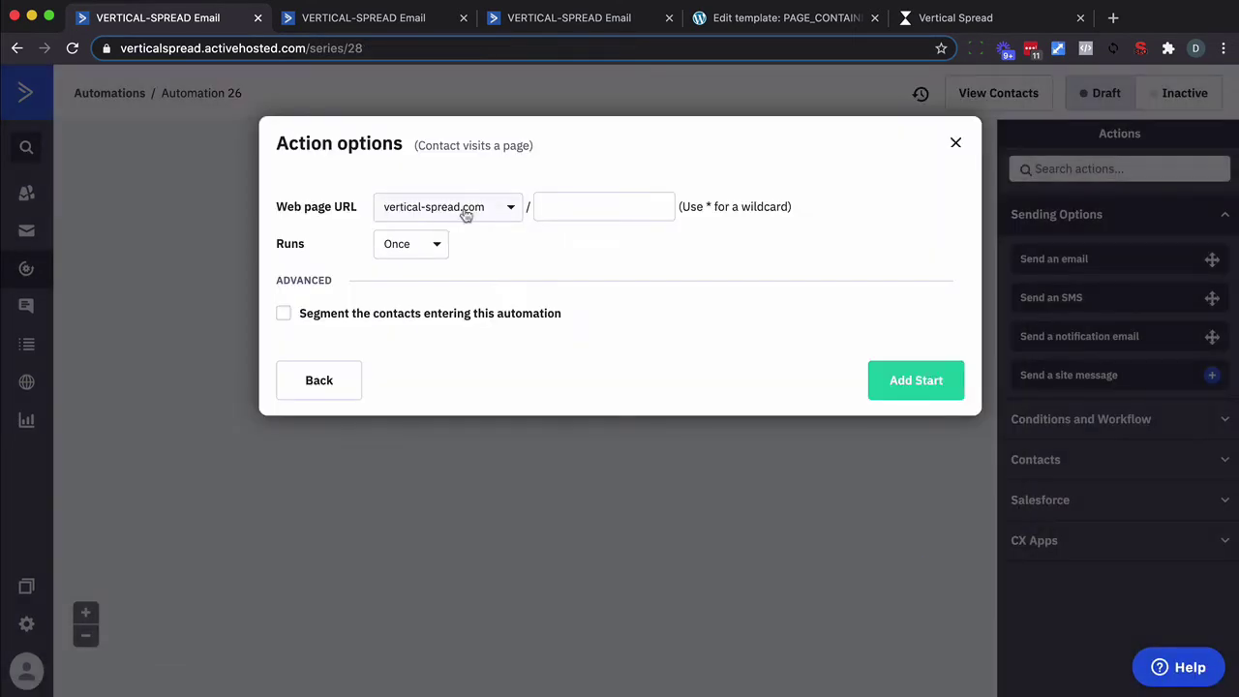
{"action": "left_click", "coordinate": [465, 215]}
{"action": "left_click", "coordinate": [464, 212]}
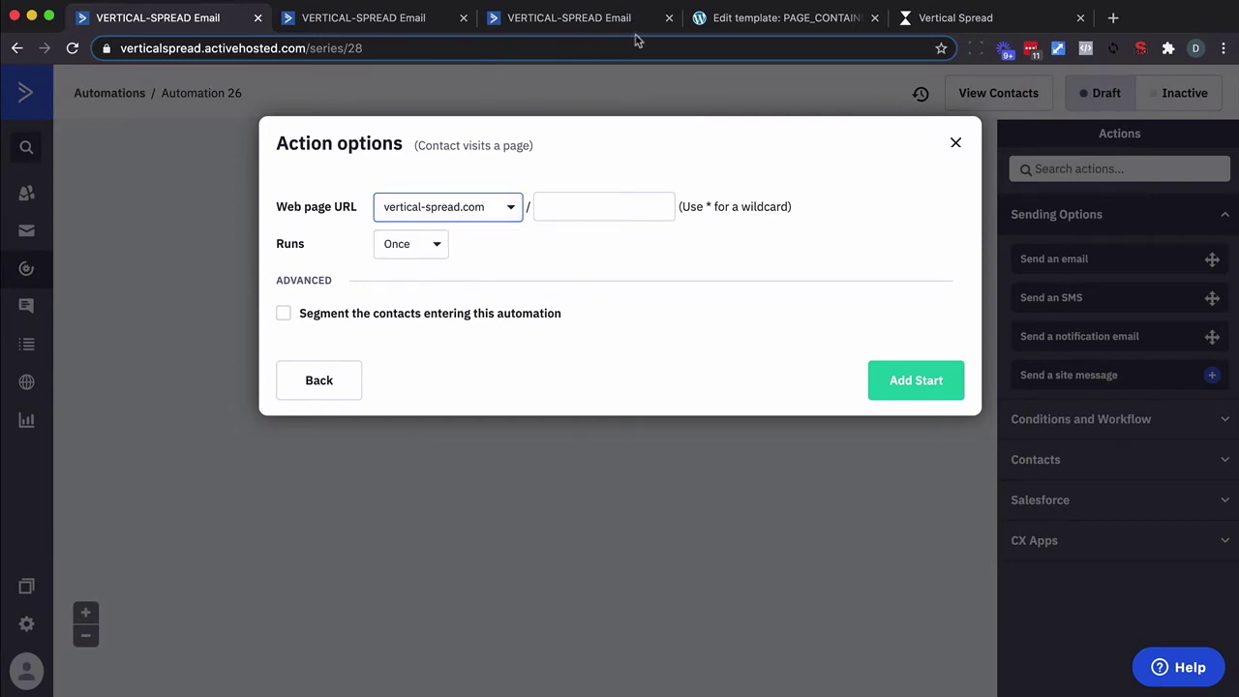
{"action": "left_click", "coordinate": [732, 23]}
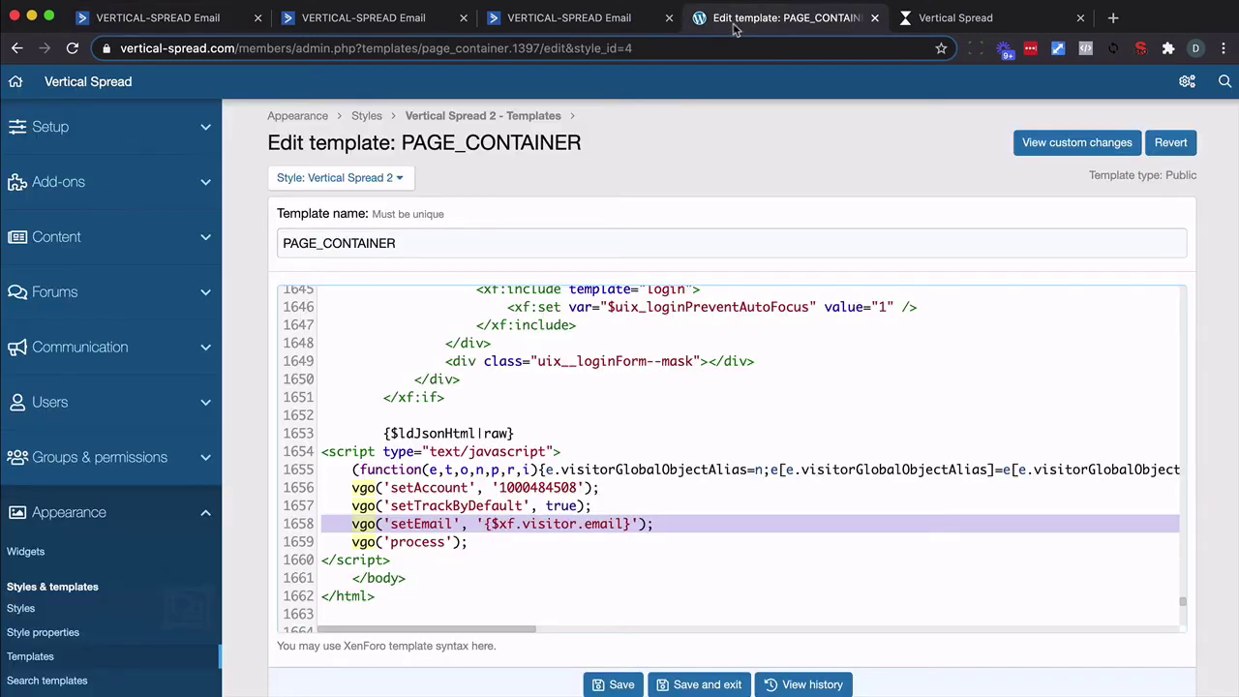
{"action": "double_click", "coordinate": [259, 48]}
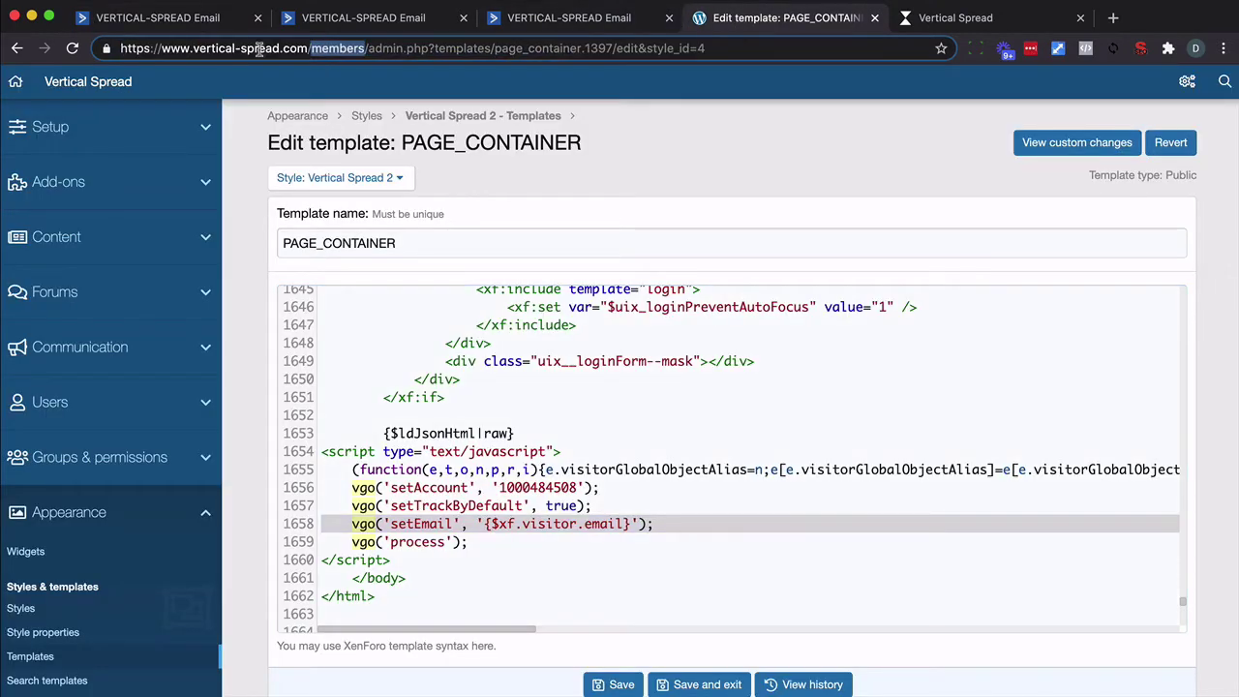
{"action": "left_click", "coordinate": [217, 19]}
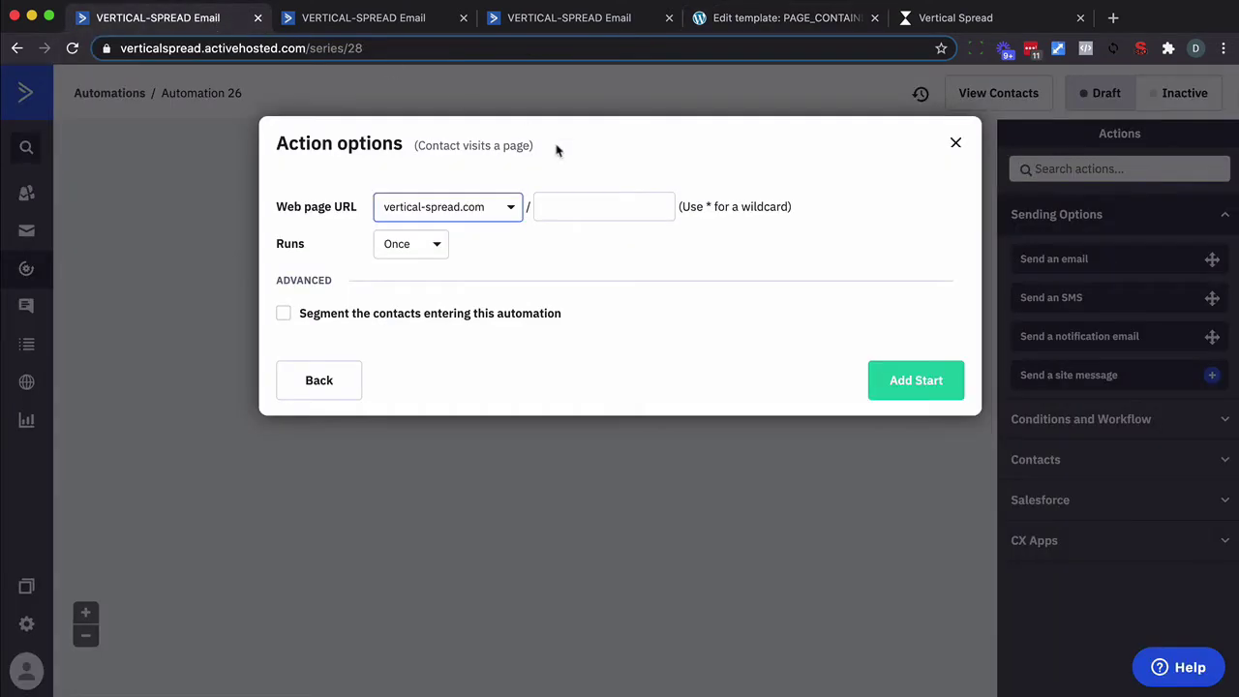
{"action": "left_click", "coordinate": [582, 205]}
{"action": "type", "text": "members*"}
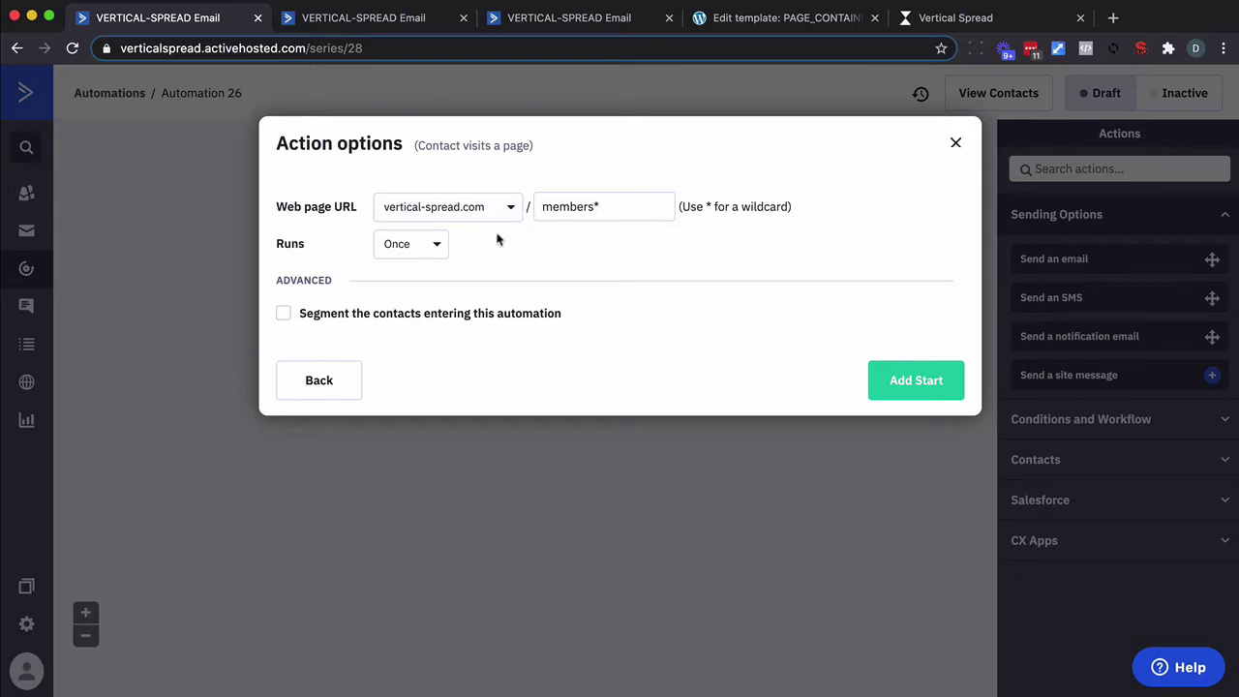
{"action": "left_click", "coordinate": [435, 248]}
{"action": "left_click", "coordinate": [413, 311]}
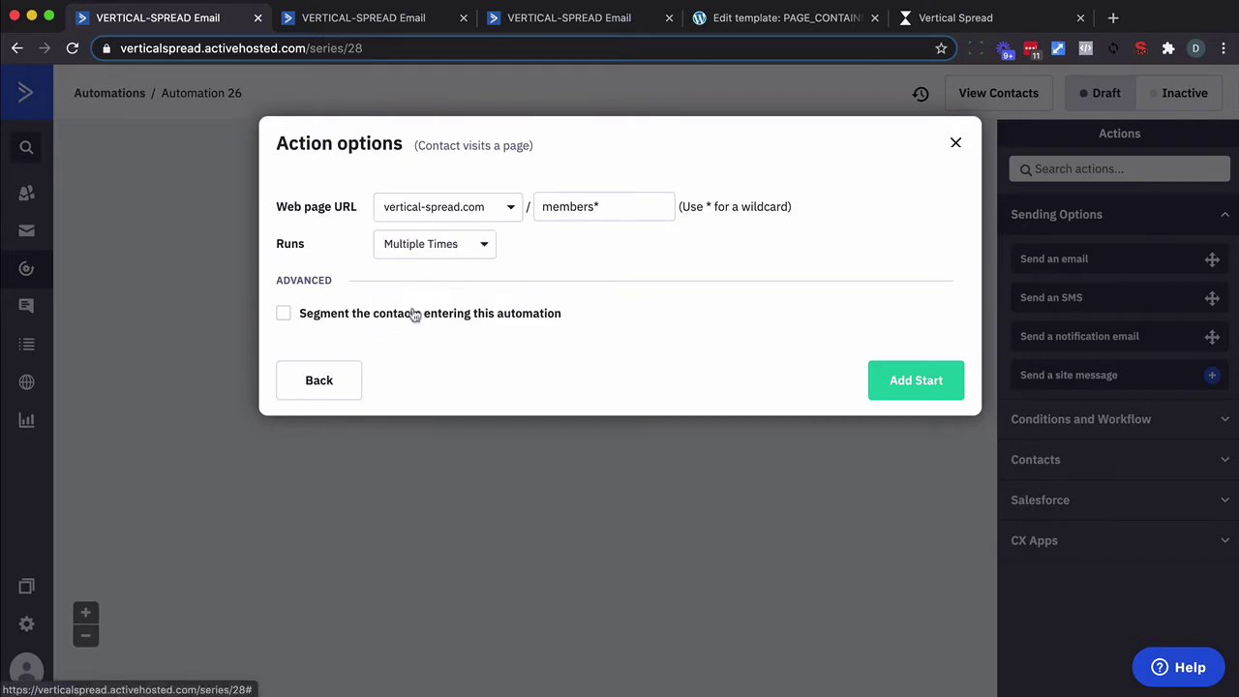
- Add the start trigger, rename the automation 'Xenforo - Slipping Away', and switch it Active
{"action": "left_click", "coordinate": [916, 381]}
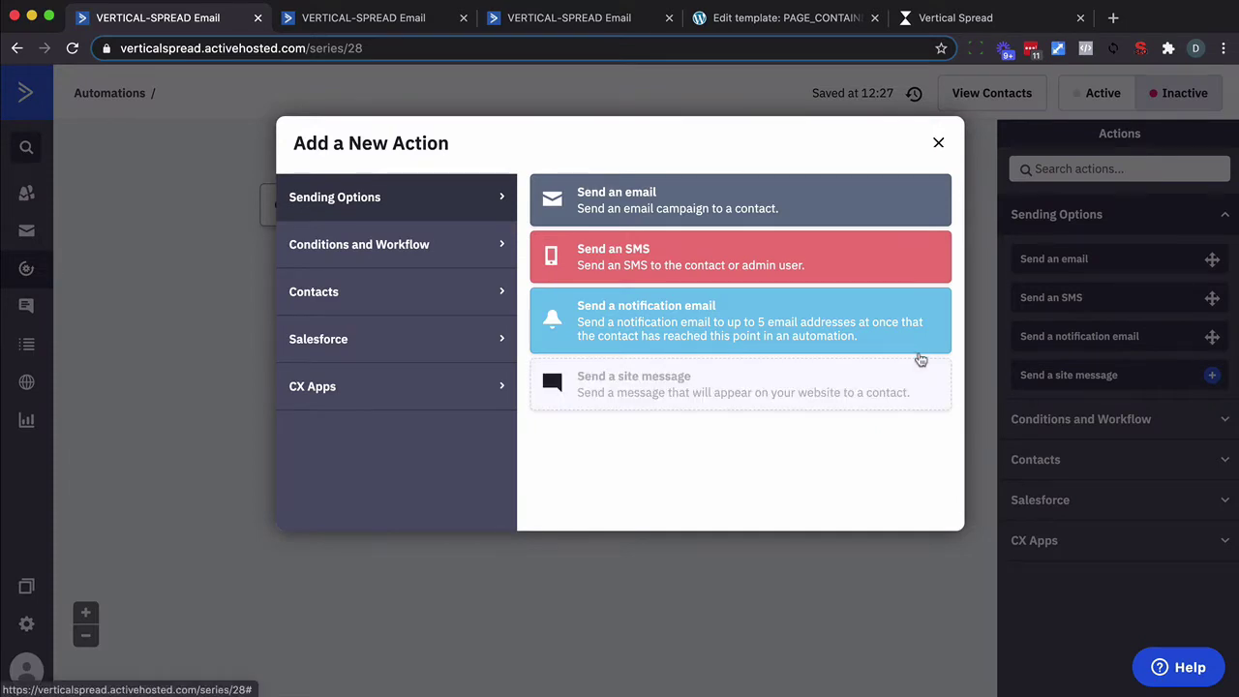
{"action": "left_click", "coordinate": [942, 154]}
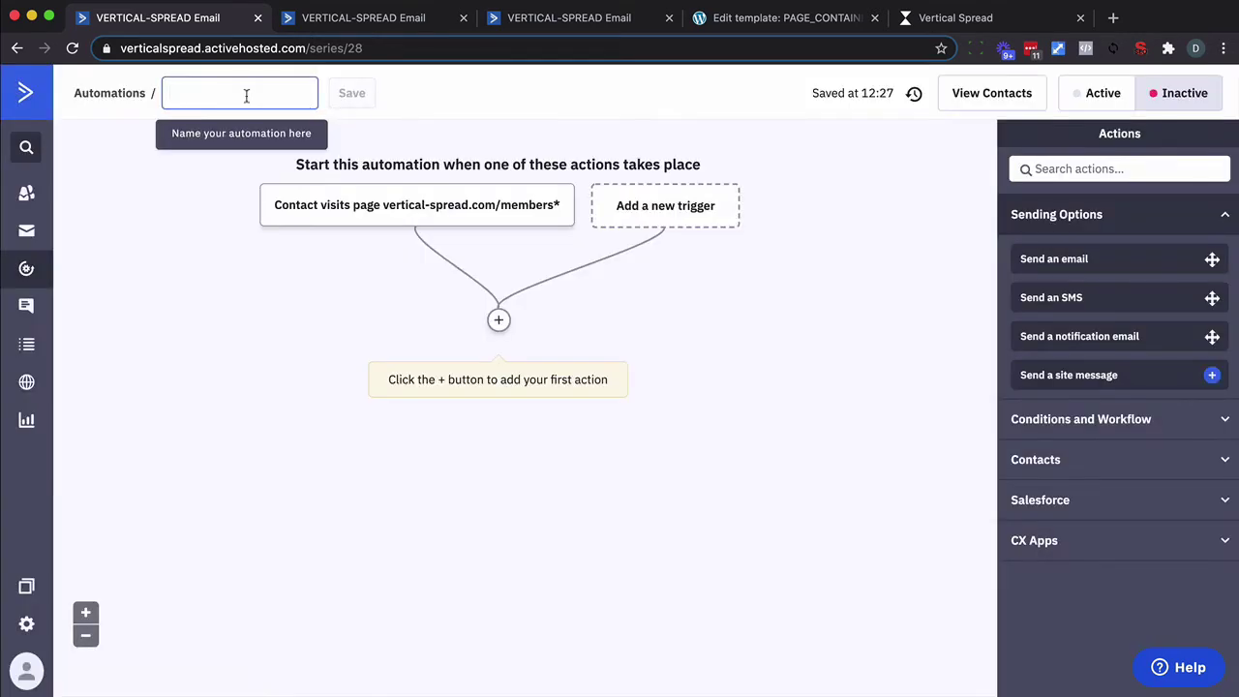
{"action": "type", "text": "Xenforo - Slipping Away"}
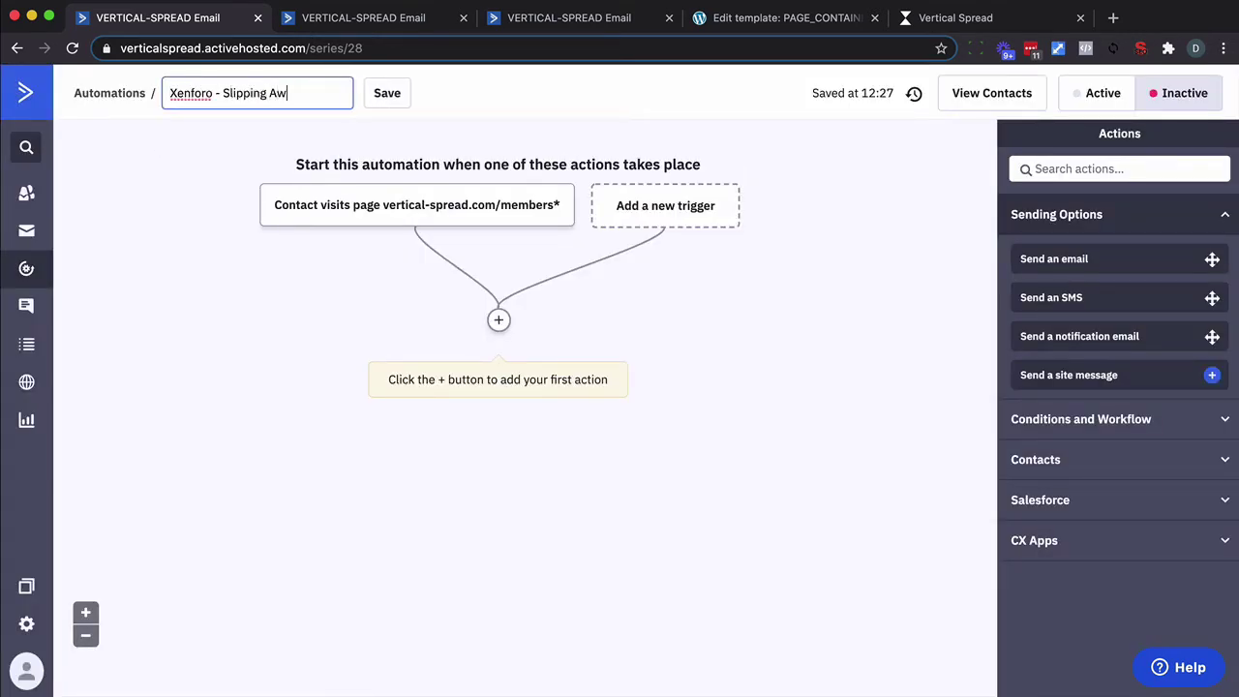
{"action": "left_click", "coordinate": [406, 97]}
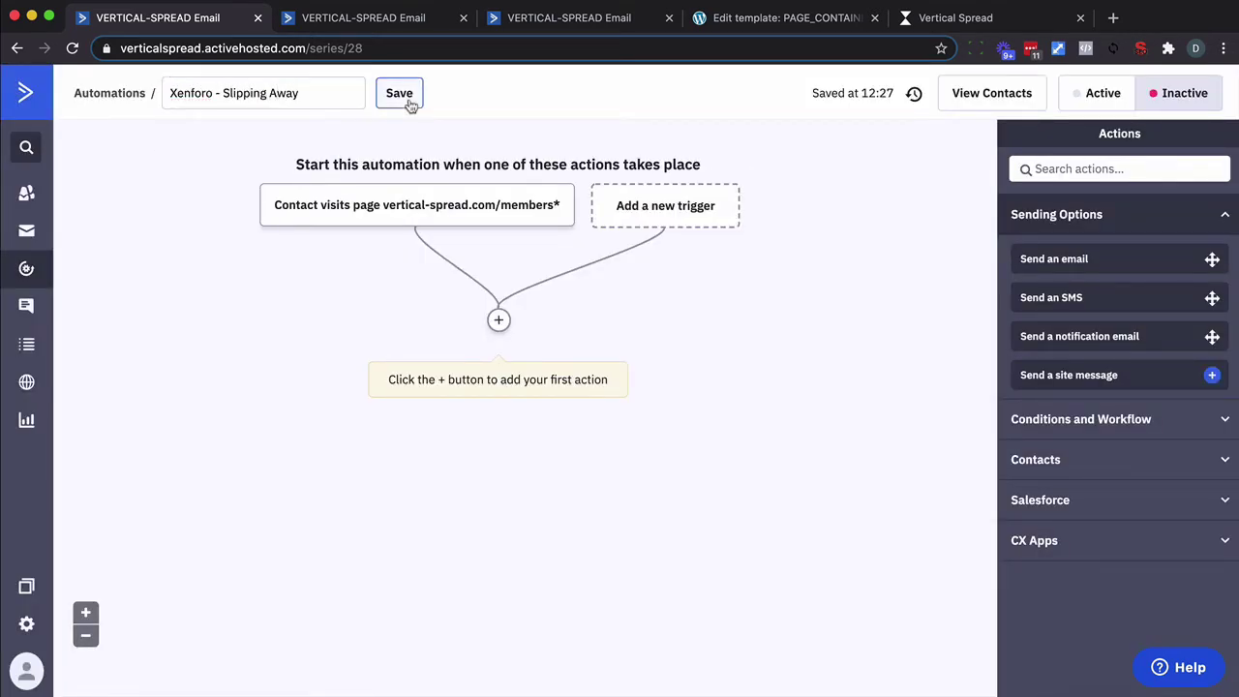
{"action": "left_click", "coordinate": [1086, 101]}
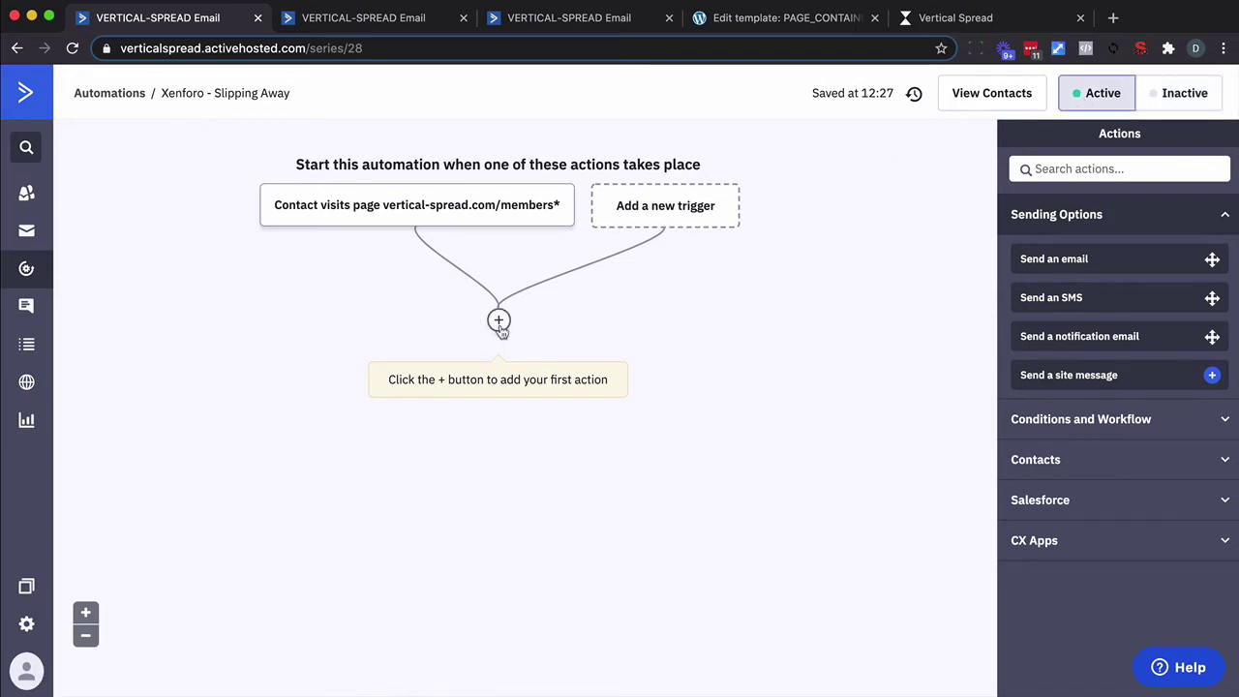
- Add an Update a contact step setting Last Date - Visit to current time
{"action": "left_click", "coordinate": [500, 320]}
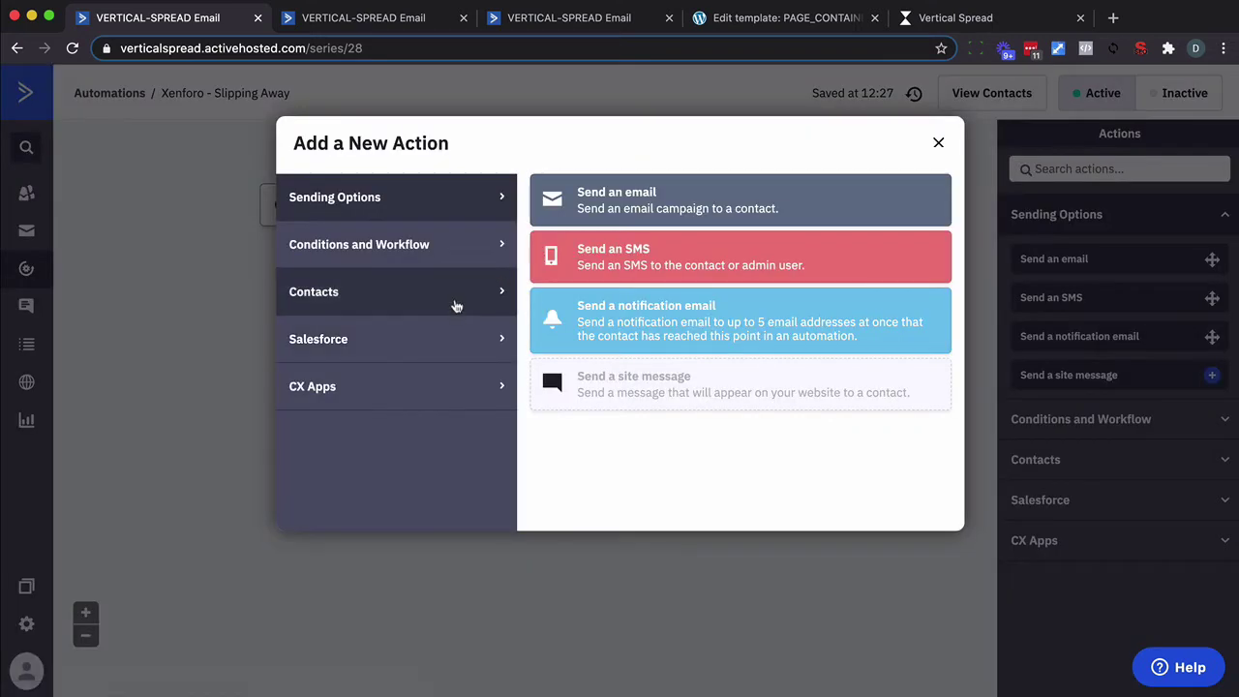
{"action": "left_click", "coordinate": [456, 304]}
{"action": "left_click", "coordinate": [568, 297]}
{"action": "left_click", "coordinate": [401, 258]}
{"action": "left_click", "coordinate": [367, 427]}
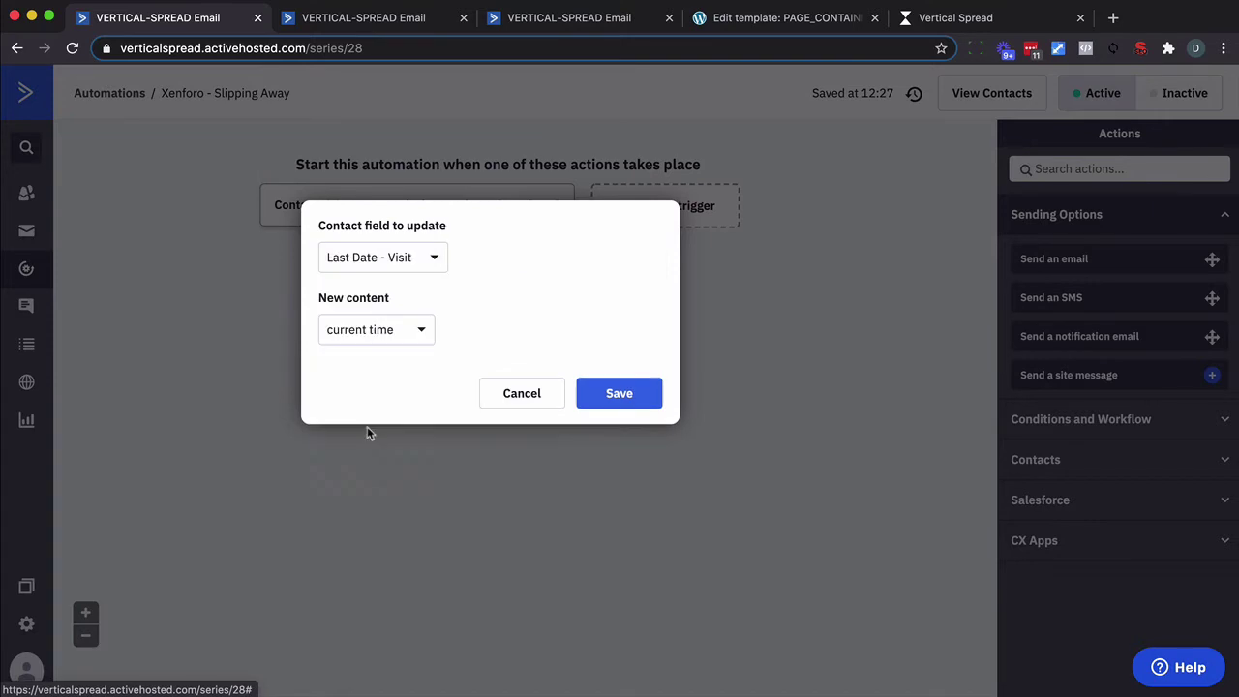
{"action": "left_click", "coordinate": [420, 329]}
{"action": "left_click", "coordinate": [389, 364]}
{"action": "left_click", "coordinate": [600, 402]}
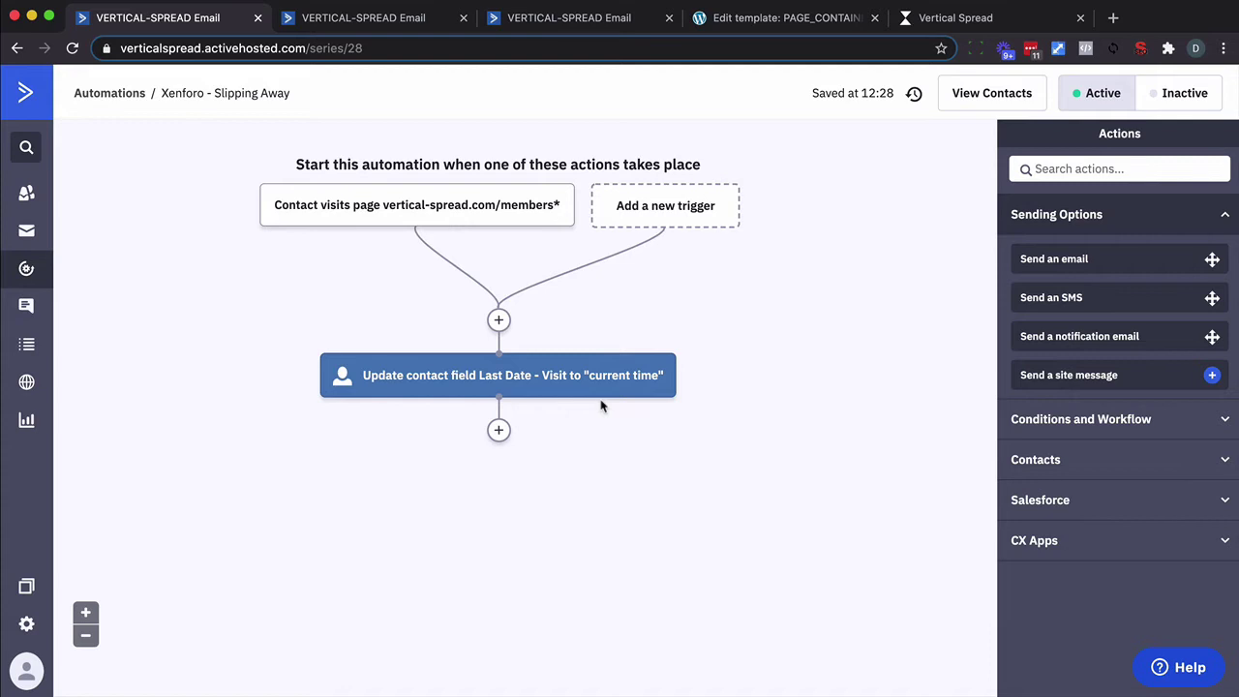
- Add an If/Else split checking that tag 'ACTION - Xenforo - Slipping Away' does not exist
{"action": "left_click", "coordinate": [499, 432]}
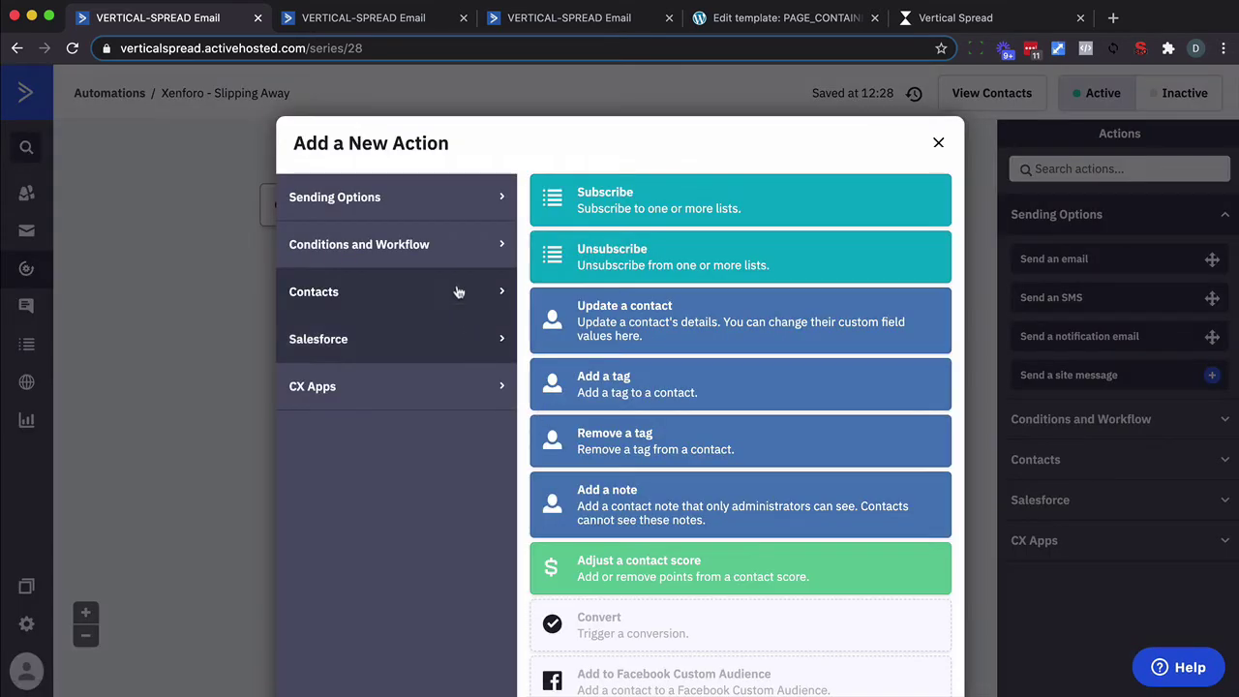
{"action": "left_click", "coordinate": [455, 250]}
{"action": "left_click", "coordinate": [566, 261]}
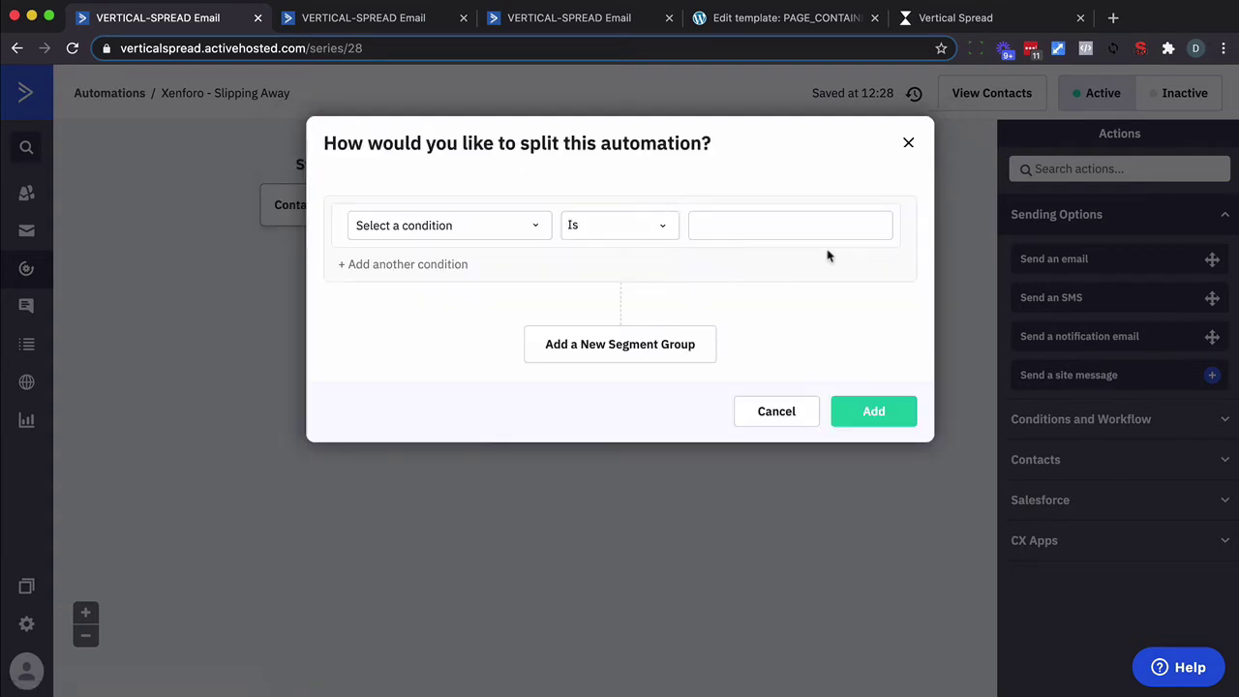
{"action": "left_click", "coordinate": [440, 224]}
{"action": "left_click", "coordinate": [412, 269]}
{"action": "left_click", "coordinate": [379, 481]}
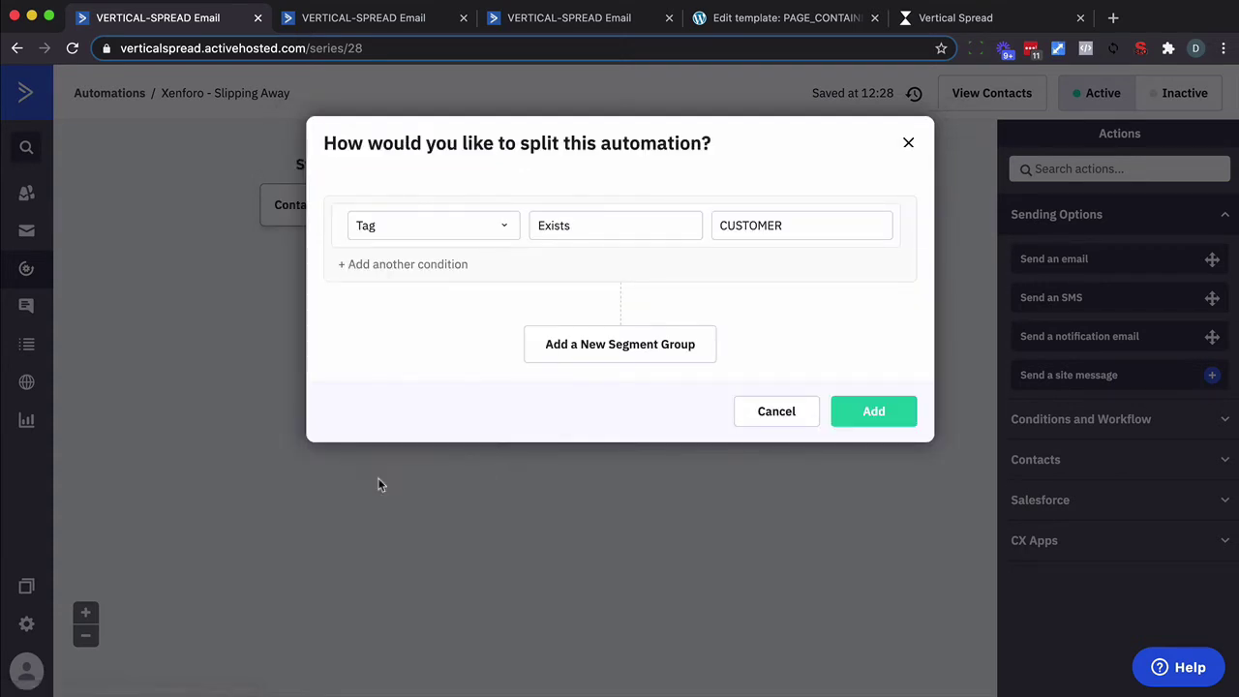
{"action": "left_click", "coordinate": [642, 215]}
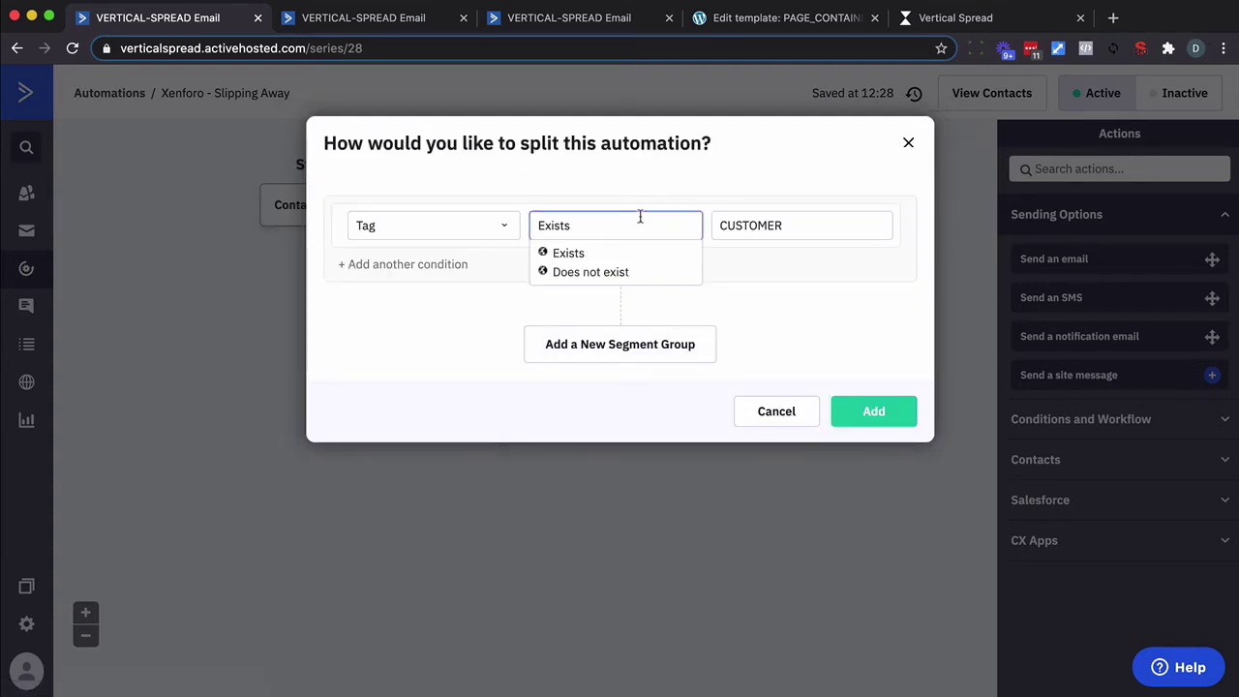
{"action": "left_click", "coordinate": [595, 280]}
{"action": "left_click", "coordinate": [759, 230]}
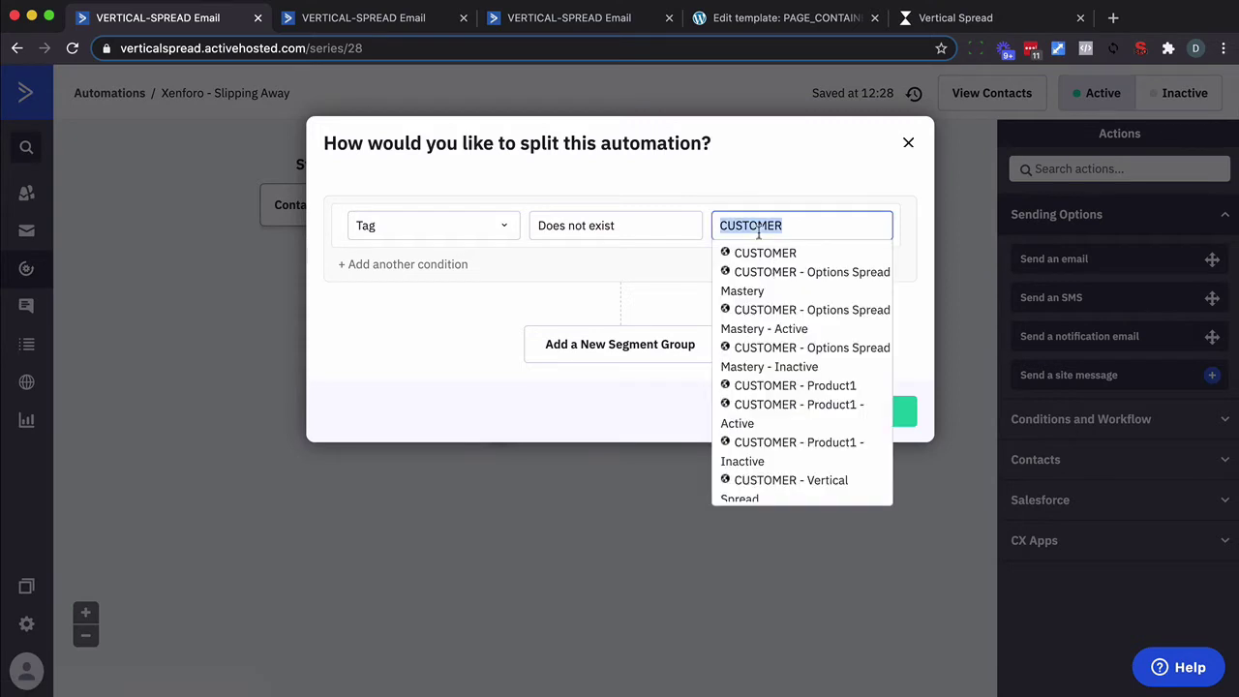
{"action": "type", "text": "ACTION - Xenforo - Slipping Away"}
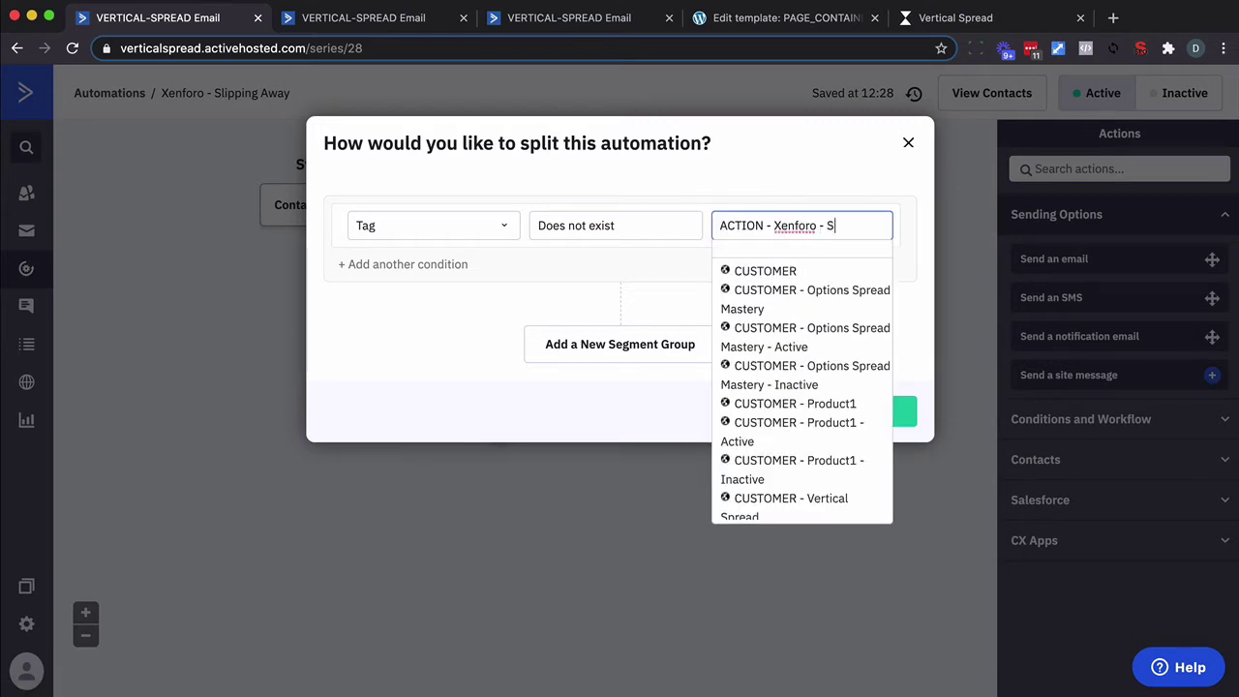
{"action": "left_click", "coordinate": [689, 274]}
{"action": "left_click", "coordinate": [842, 410]}
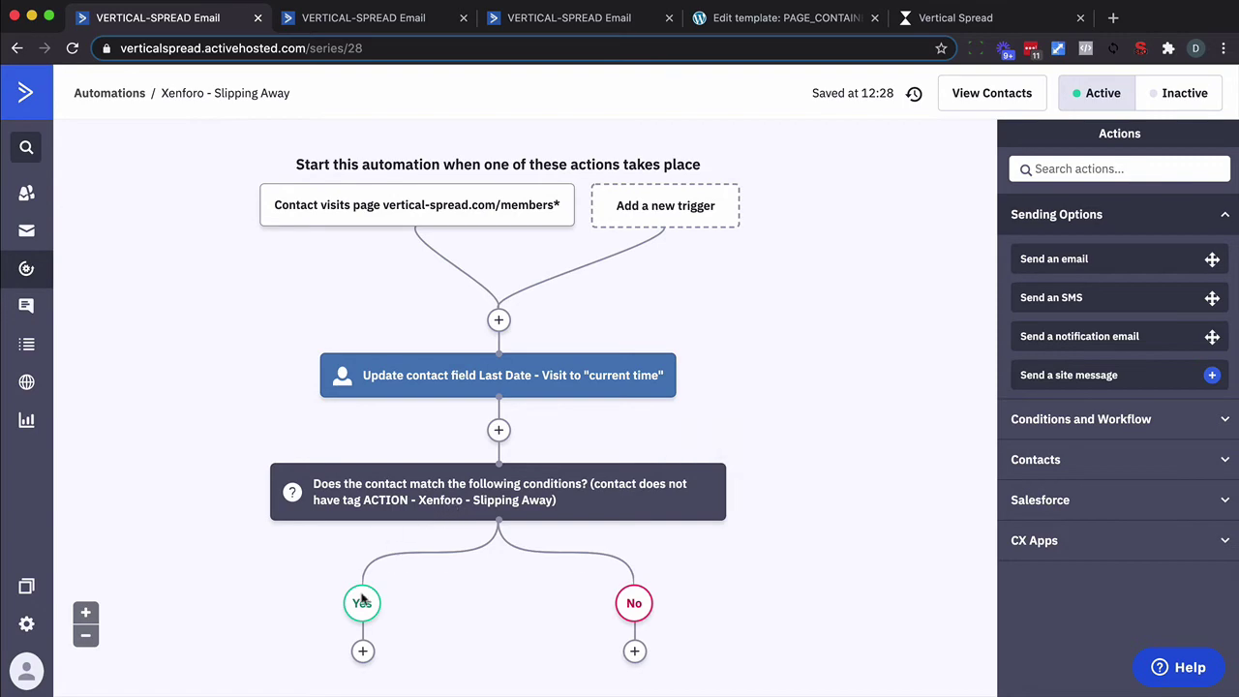
- On the Yes branch, add an Add a tag step with 'ACTION - Xenforo - Slipping Away'
{"action": "scroll", "coordinate": [362, 602], "scroll_direction": "down", "scroll_amount": 3}
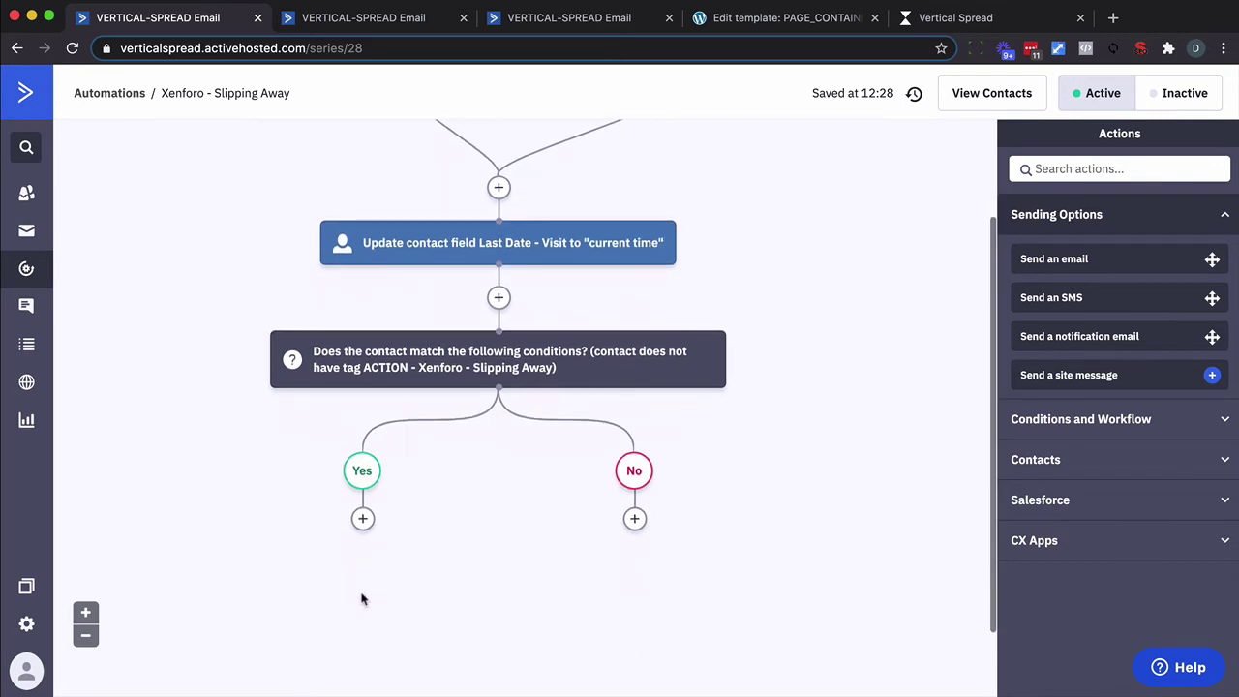
{"action": "left_click", "coordinate": [363, 520]}
{"action": "left_click", "coordinate": [399, 311]}
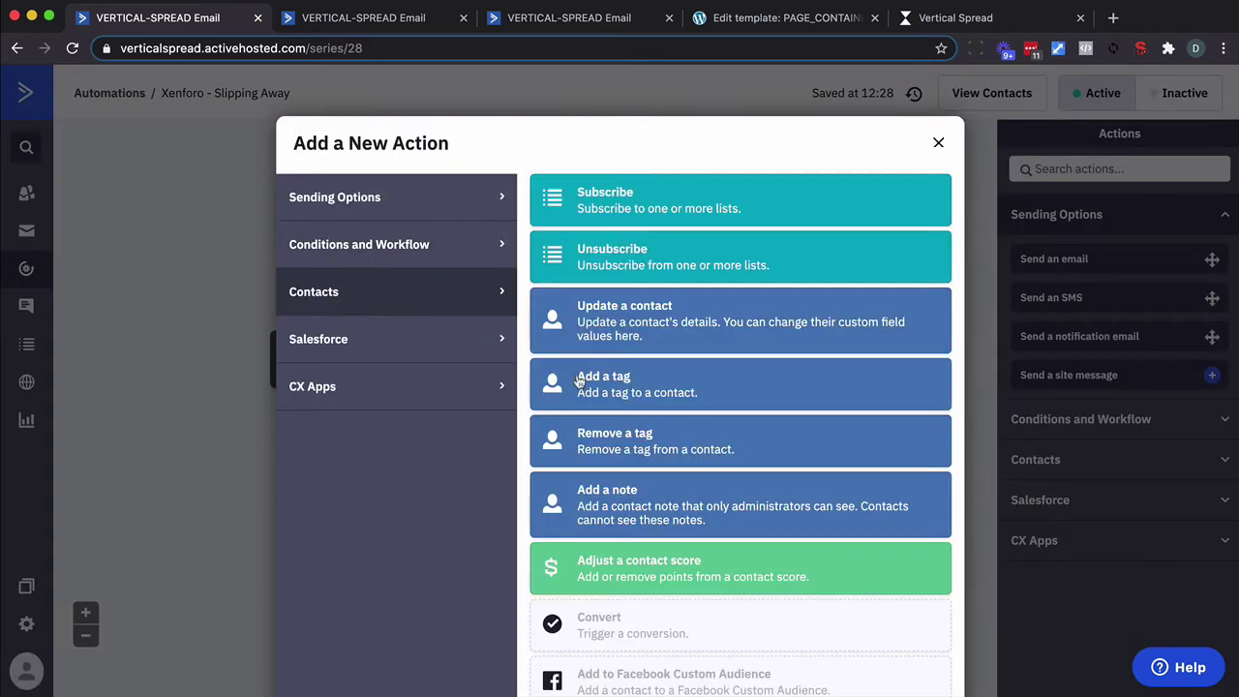
{"action": "left_click", "coordinate": [578, 380]}
{"action": "type", "text": "ACTION - Xen"}
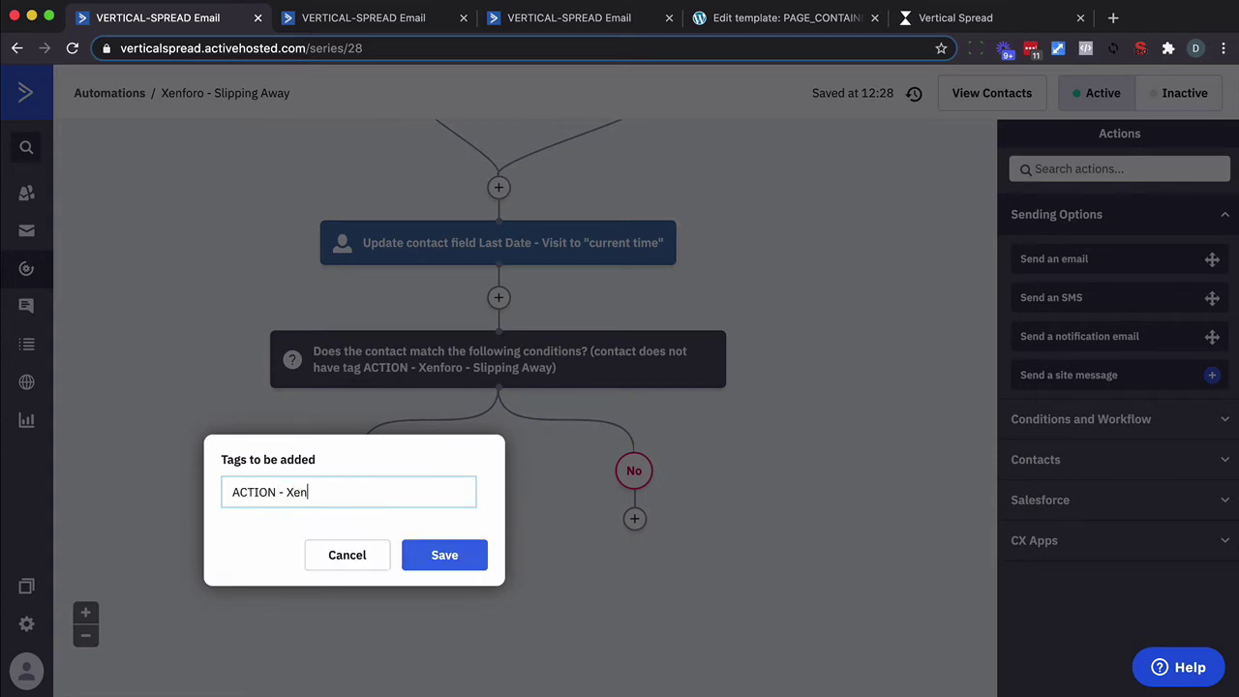
{"action": "type", "text": "foro - Slipping Away"}
{"action": "key", "text": "Return"}
{"action": "left_click", "coordinate": [444, 585]}
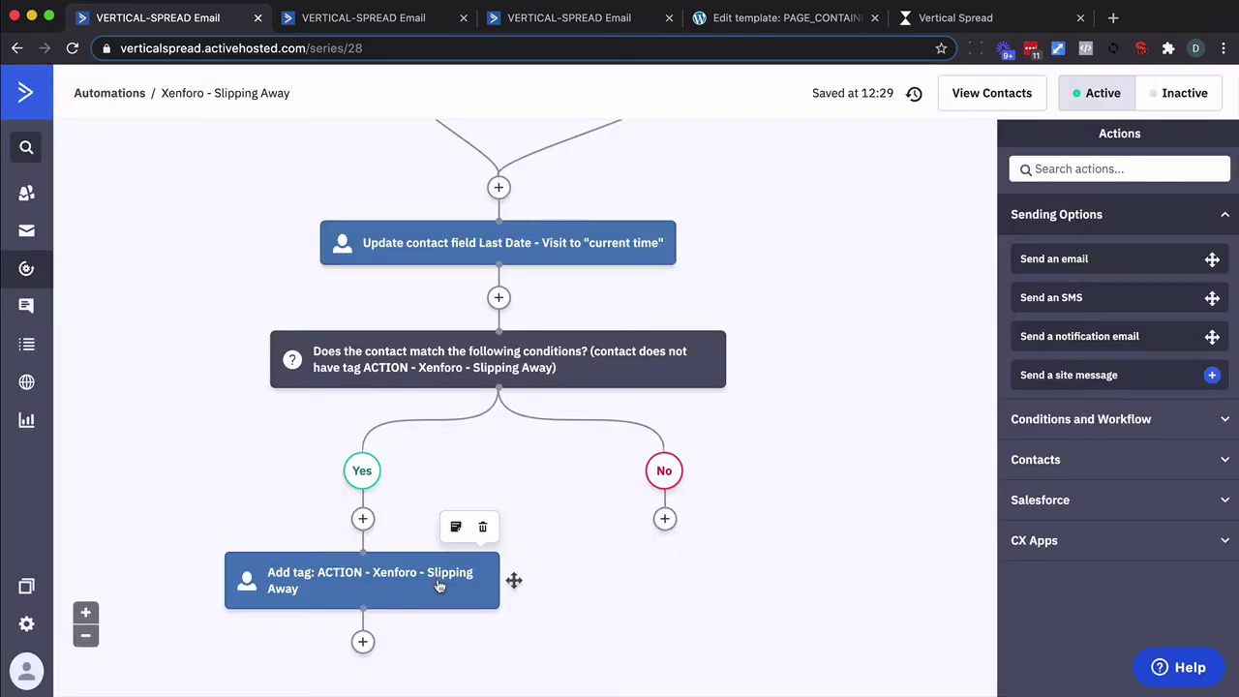
{"action": "scroll", "coordinate": [438, 584], "scroll_direction": "down", "scroll_amount": 2}
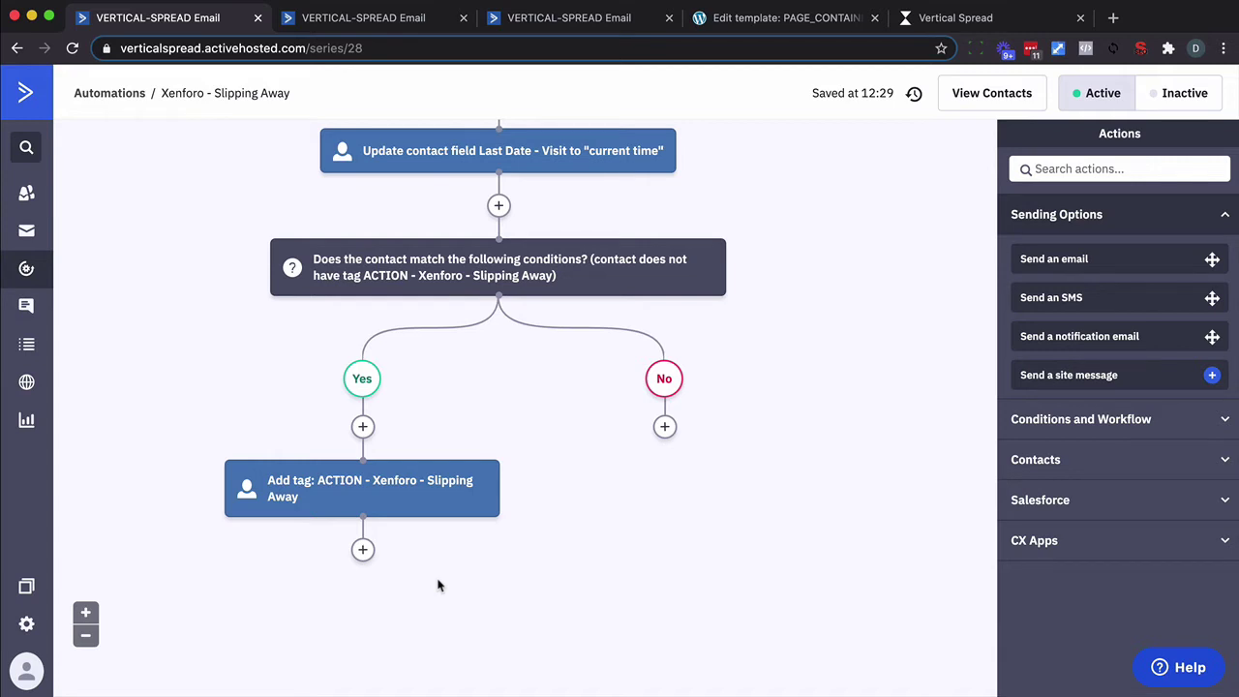
{"action": "scroll", "coordinate": [437, 585], "scroll_direction": "up", "scroll_amount": 1}
- Add a Wait for a specified period step of 14 days after the tag step
{"action": "left_click", "coordinate": [363, 578]}
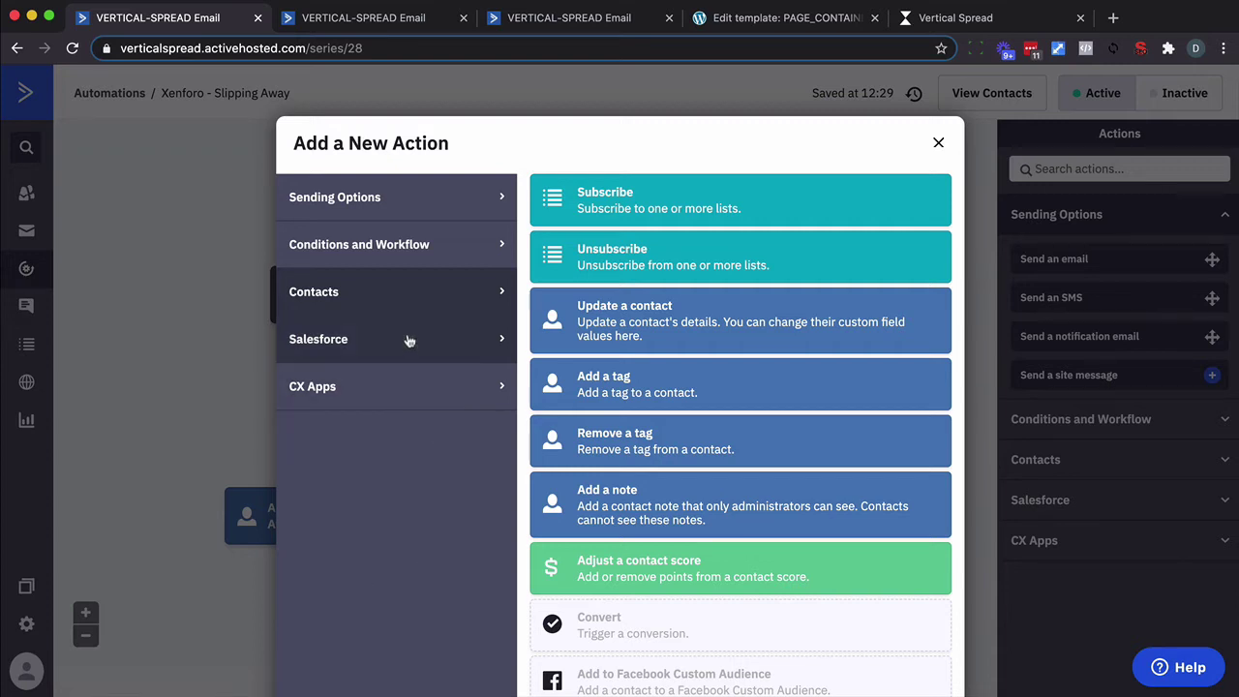
{"action": "left_click", "coordinate": [437, 253]}
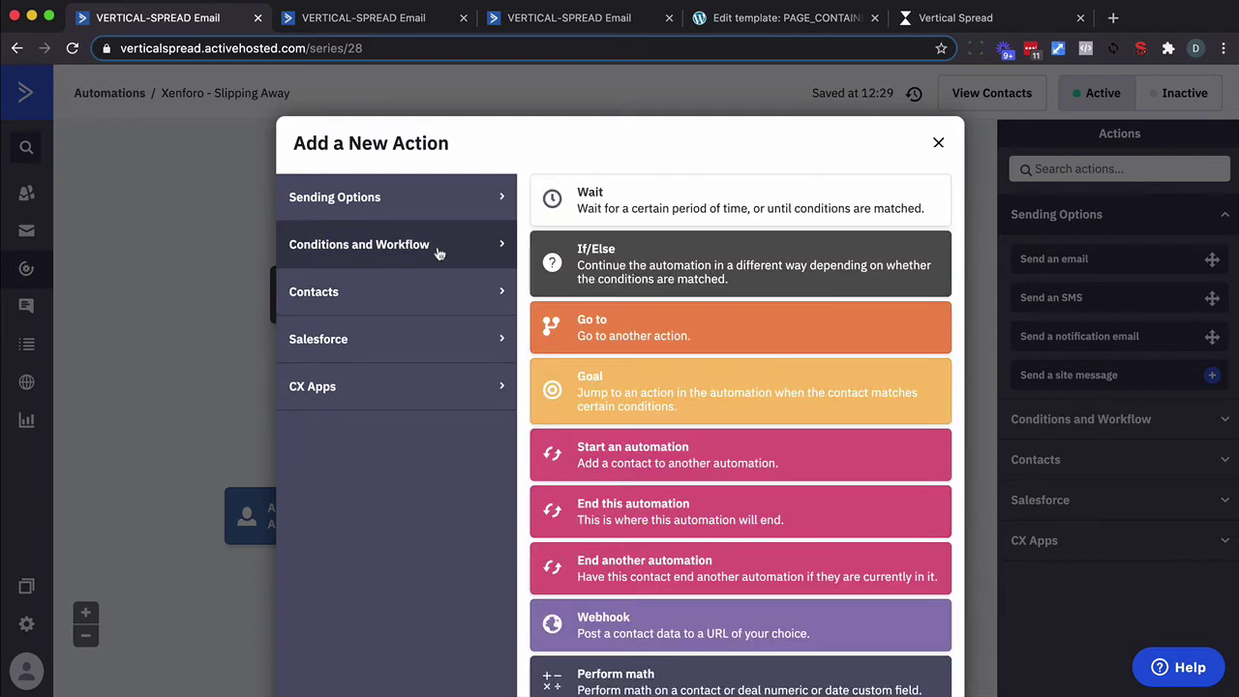
{"action": "left_click", "coordinate": [610, 213]}
{"action": "left_click", "coordinate": [256, 571]}
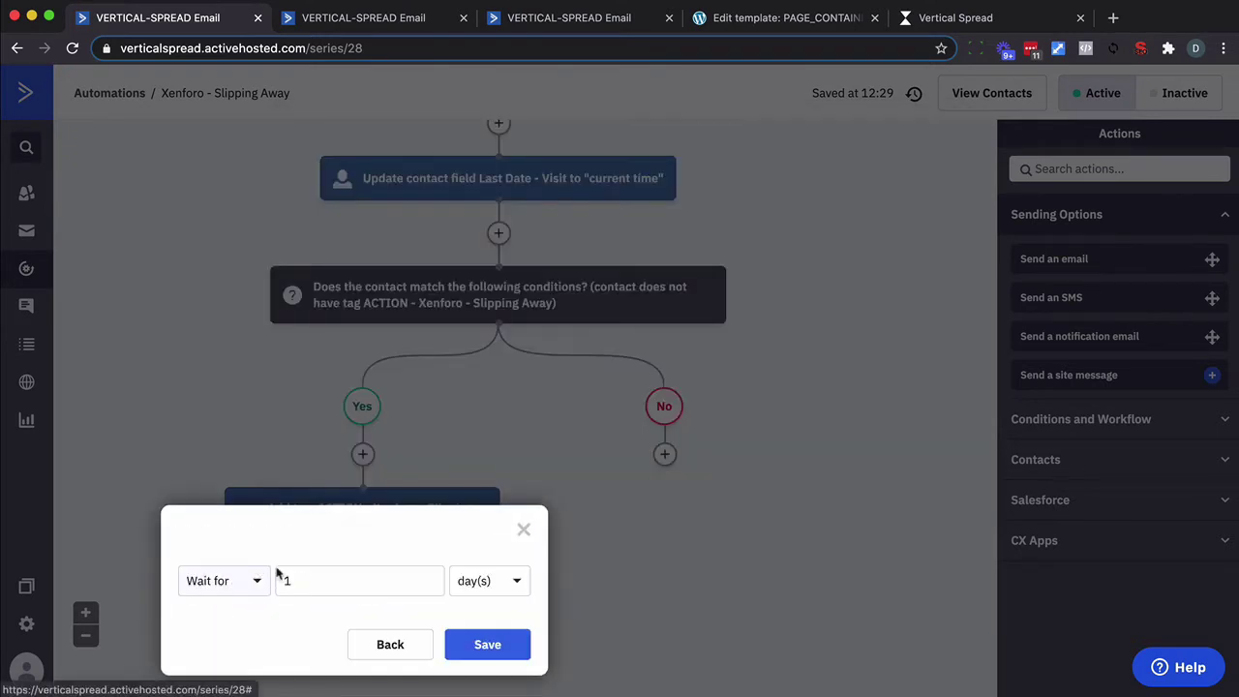
{"action": "left_click", "coordinate": [296, 569]}
{"action": "type", "text": "4"}
{"action": "left_click", "coordinate": [486, 642]}
{"action": "scroll", "coordinate": [481, 656], "scroll_direction": "down", "scroll_amount": 3}
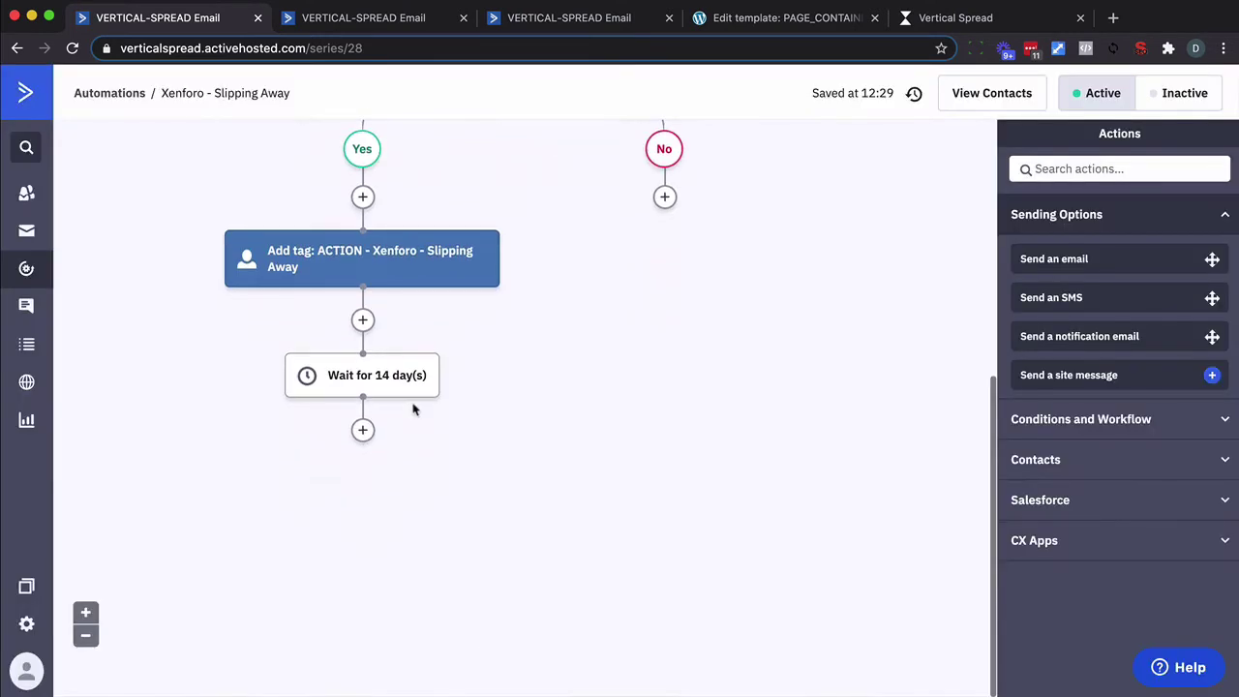
- Add an If/Else split after the wait based on the Last Date - Visit field
{"action": "left_click", "coordinate": [362, 429]}
{"action": "left_click", "coordinate": [598, 271]}
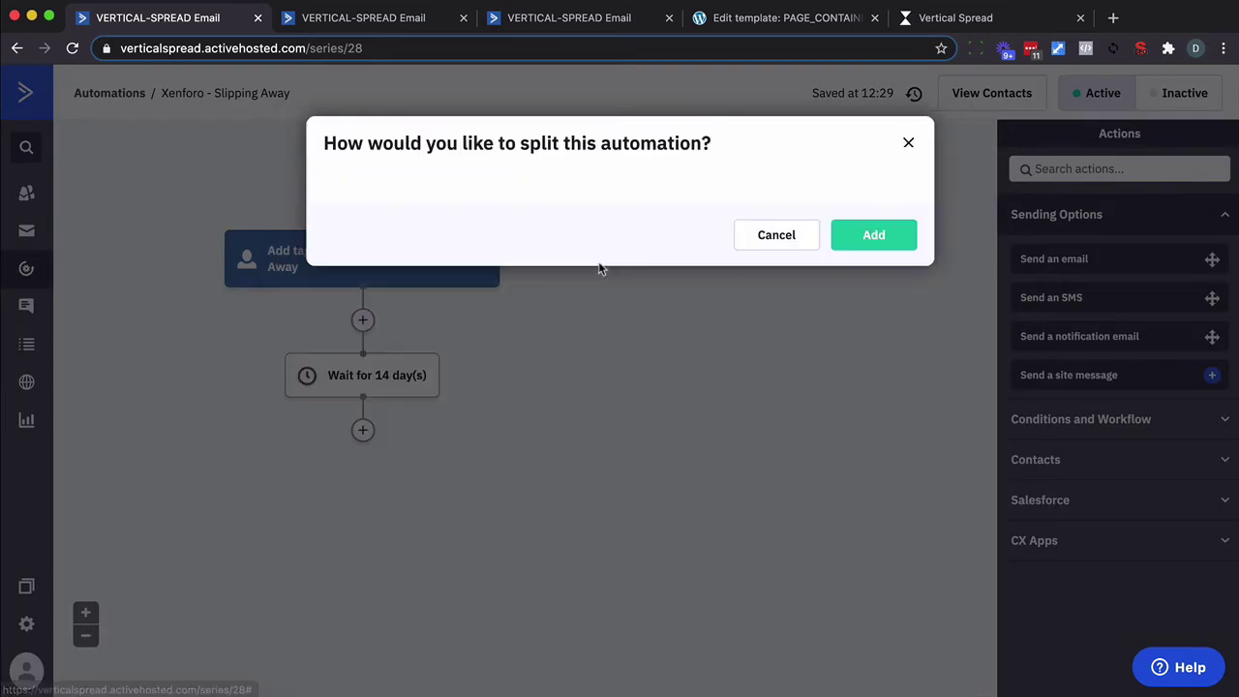
{"action": "left_click", "coordinate": [535, 232]}
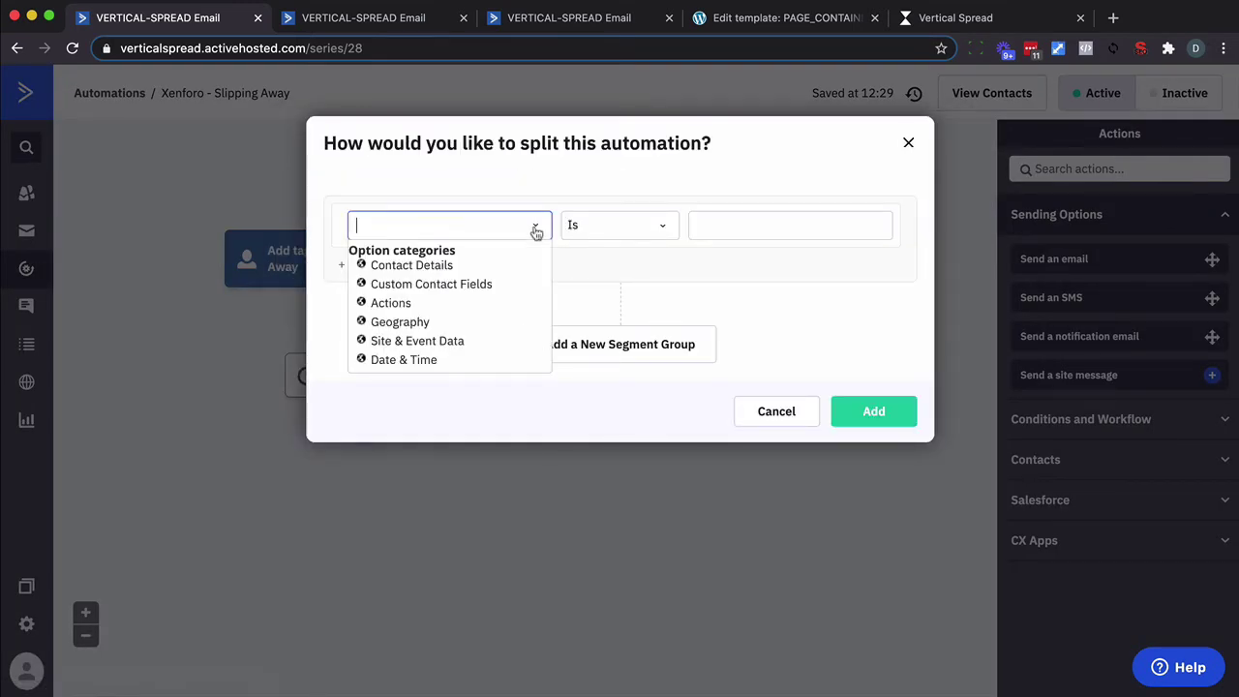
{"action": "left_click", "coordinate": [434, 287]}
{"action": "left_click", "coordinate": [412, 335]}
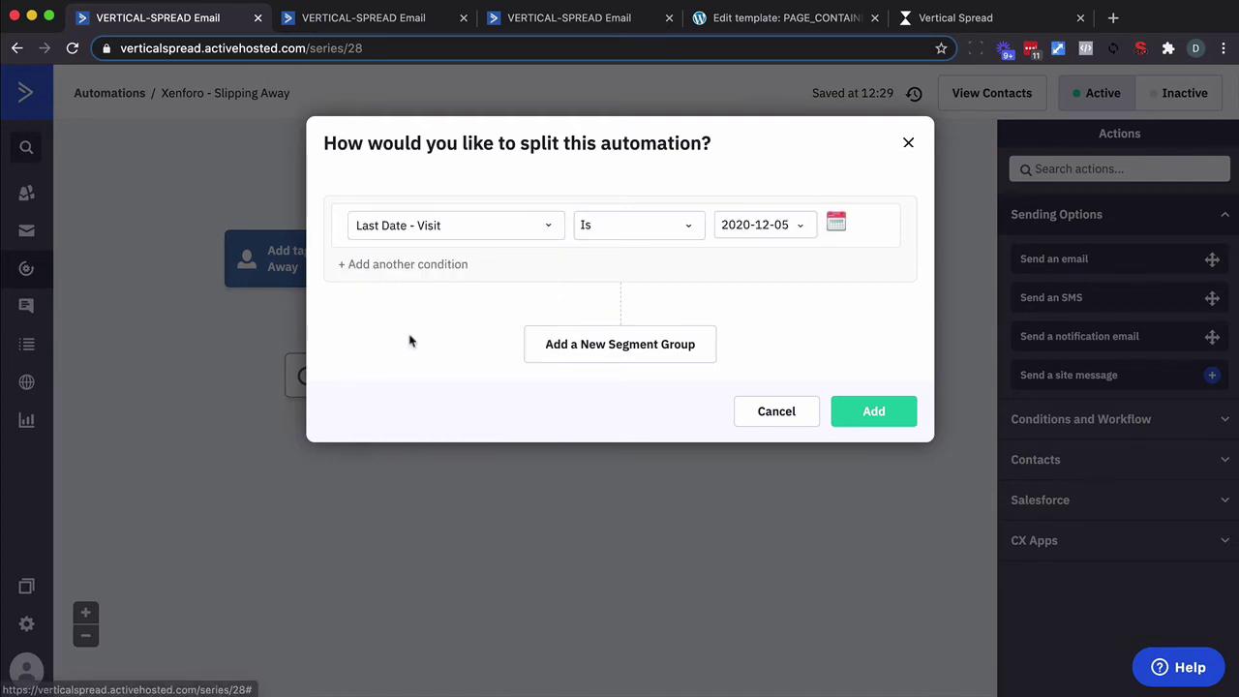
- Set the condition to 'is after current date minus 13' and add the split
{"action": "left_click", "coordinate": [689, 230]}
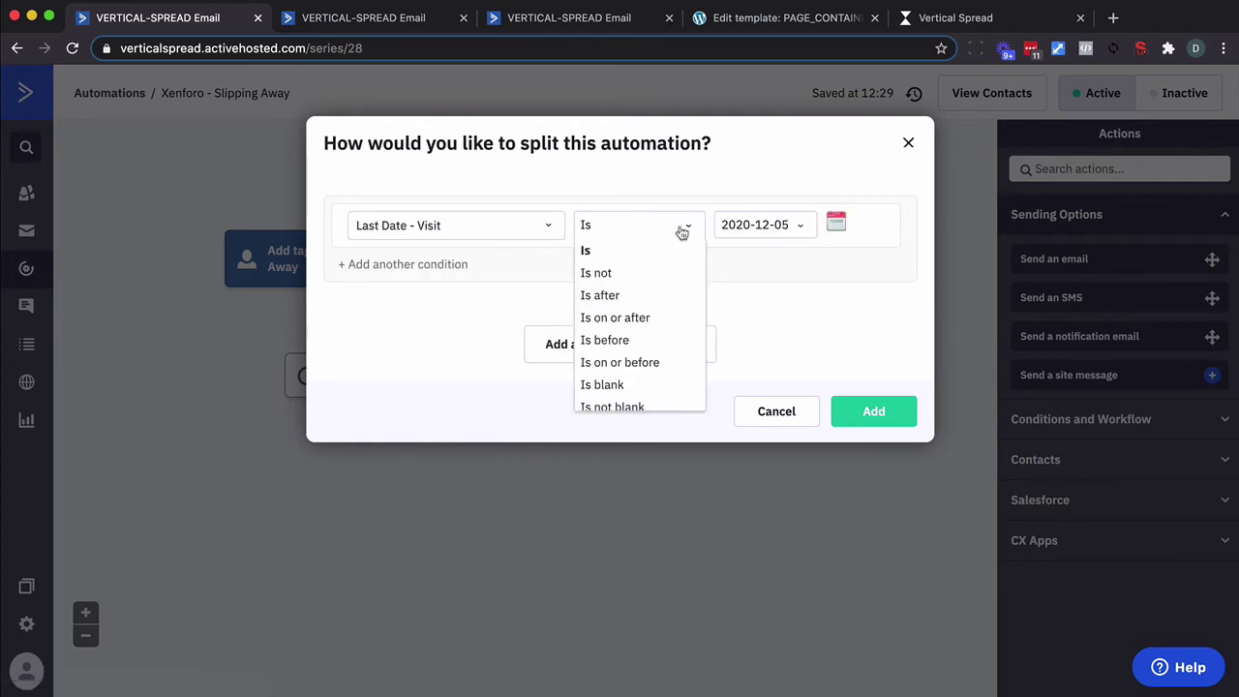
{"action": "left_click", "coordinate": [600, 297]}
{"action": "left_click", "coordinate": [787, 231]}
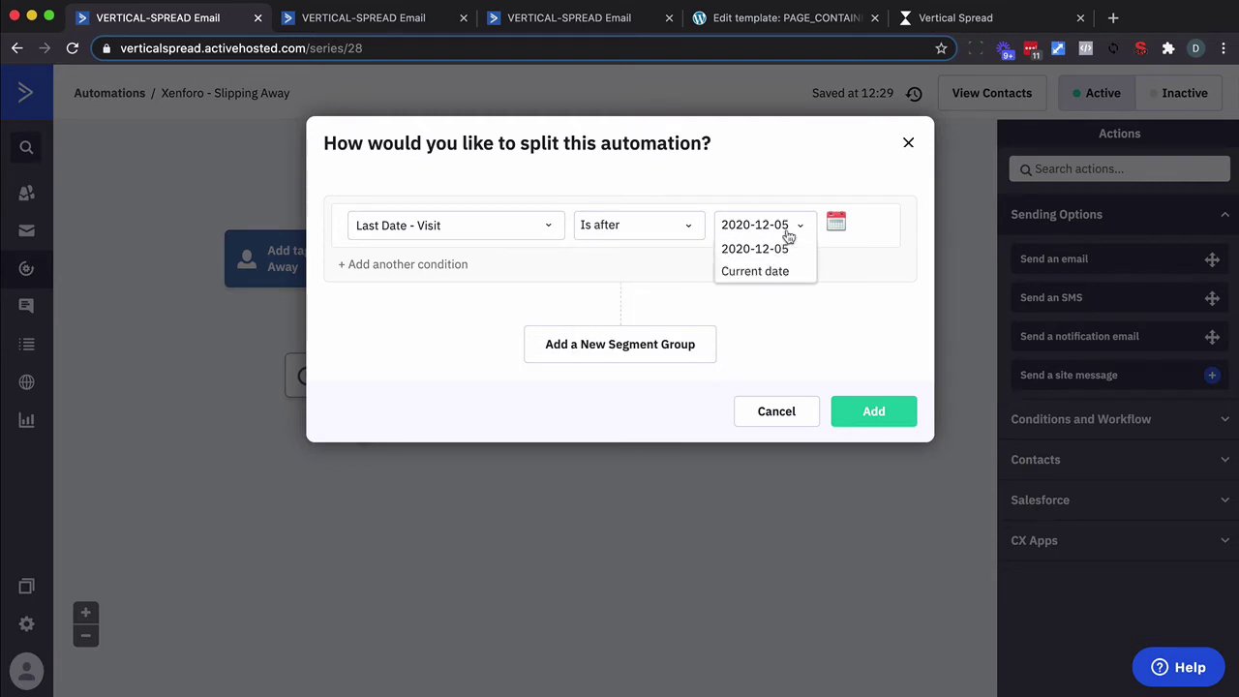
{"action": "left_click", "coordinate": [752, 270]}
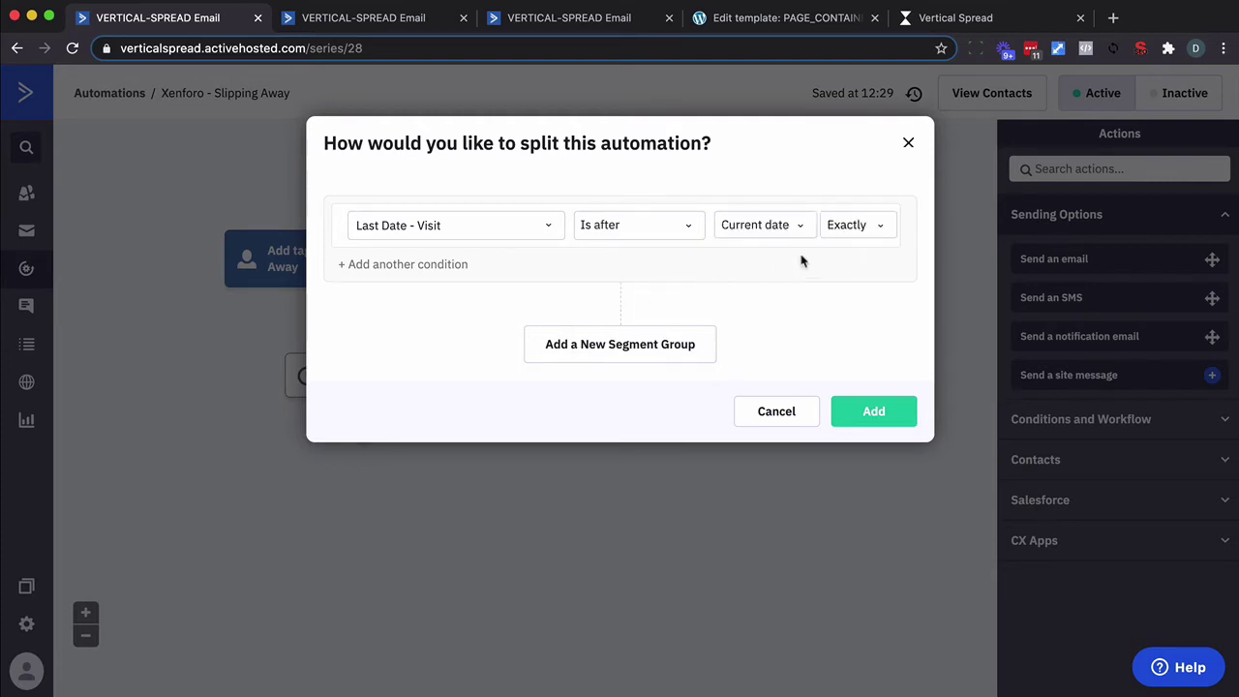
{"action": "left_click", "coordinate": [873, 228]}
{"action": "left_click", "coordinate": [836, 295]}
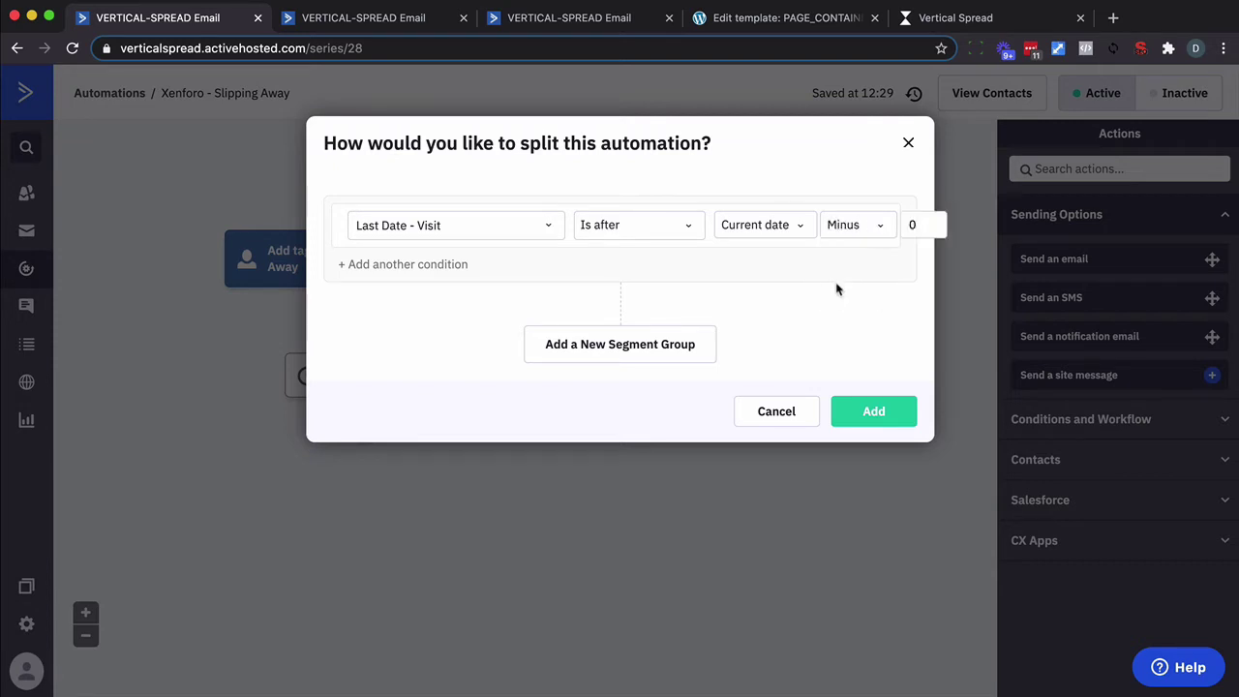
{"action": "left_click", "coordinate": [911, 225]}
{"action": "type", "text": "13"}
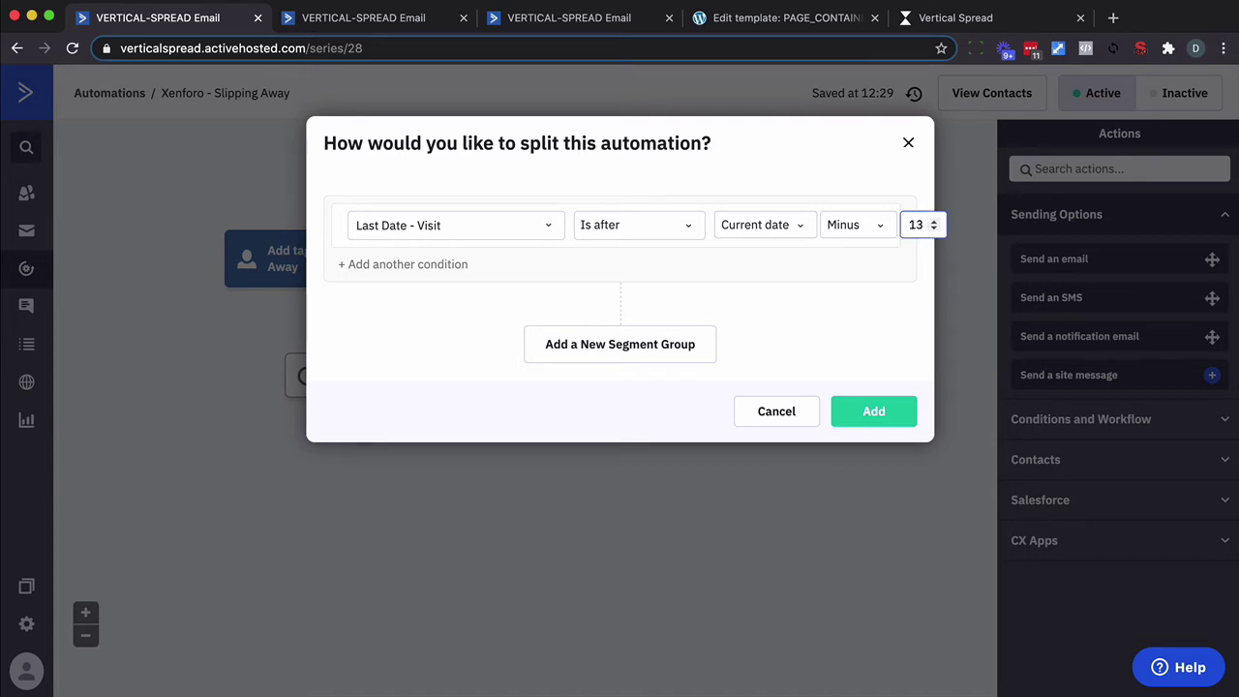
{"action": "left_click", "coordinate": [868, 417]}
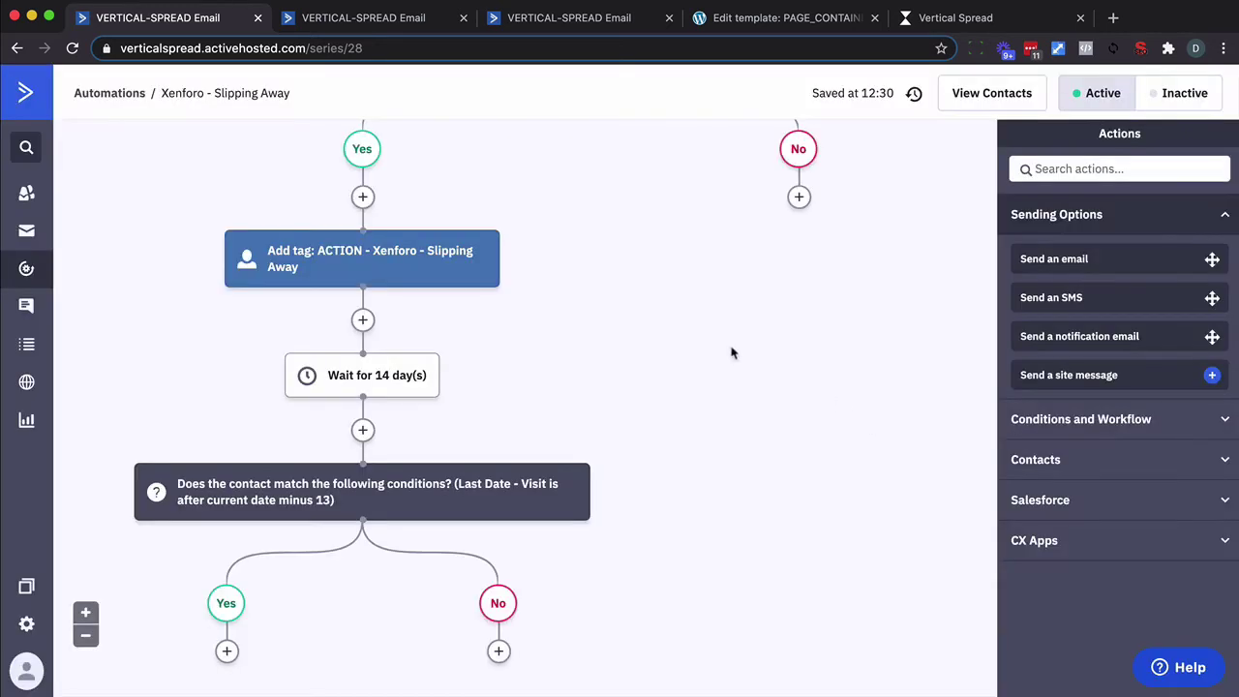
{"action": "scroll", "coordinate": [448, 308], "scroll_direction": "up", "scroll_amount": 5}
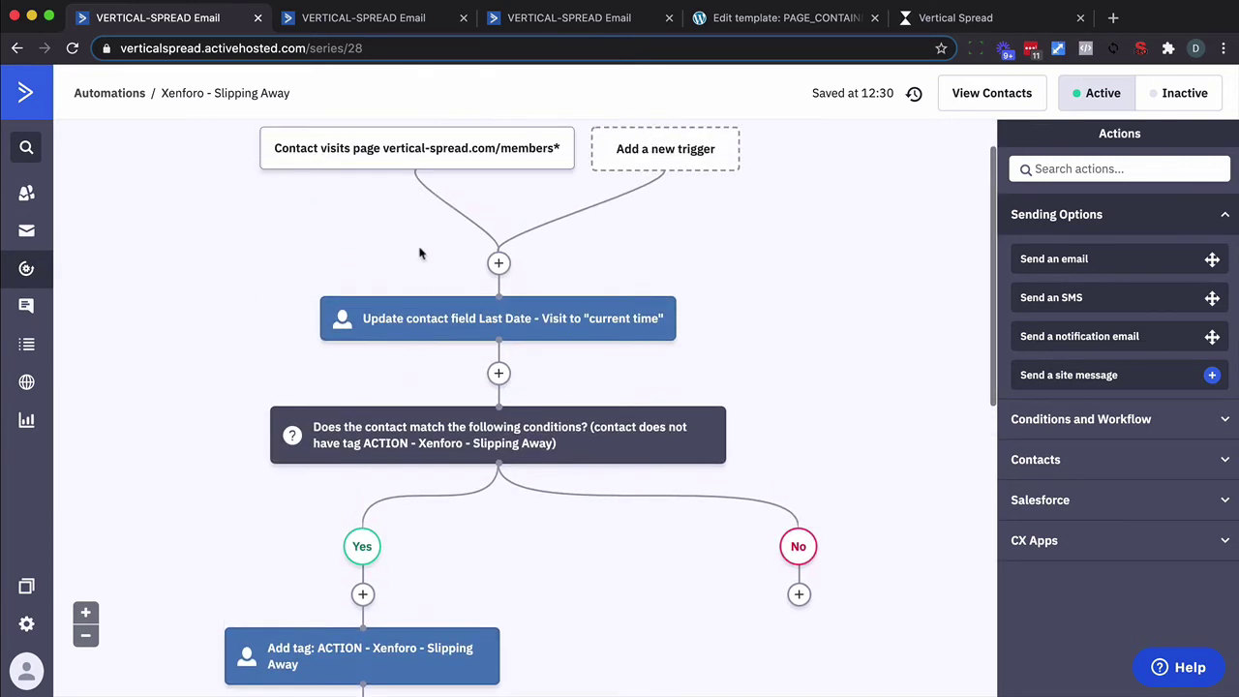
{"action": "scroll", "coordinate": [429, 343], "scroll_direction": "down", "scroll_amount": 3}
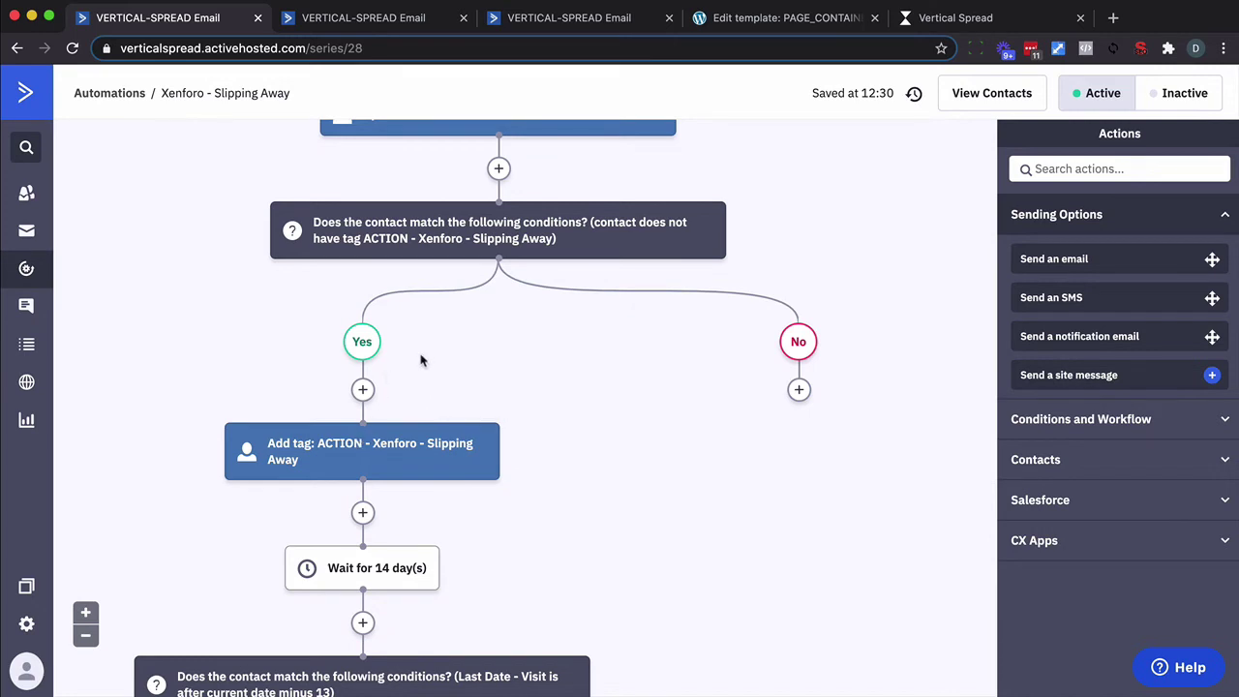
{"action": "scroll", "coordinate": [421, 360], "scroll_direction": "down", "scroll_amount": 2}
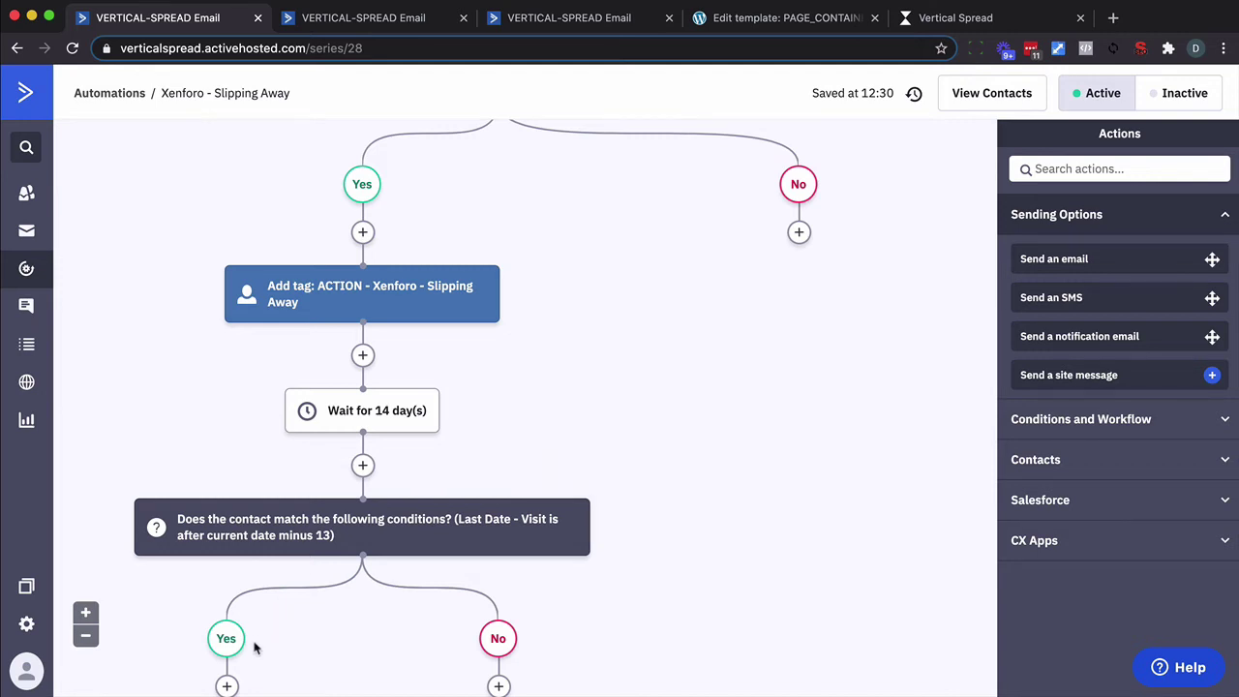
{"action": "scroll", "coordinate": [254, 648], "scroll_direction": "down", "scroll_amount": 3}
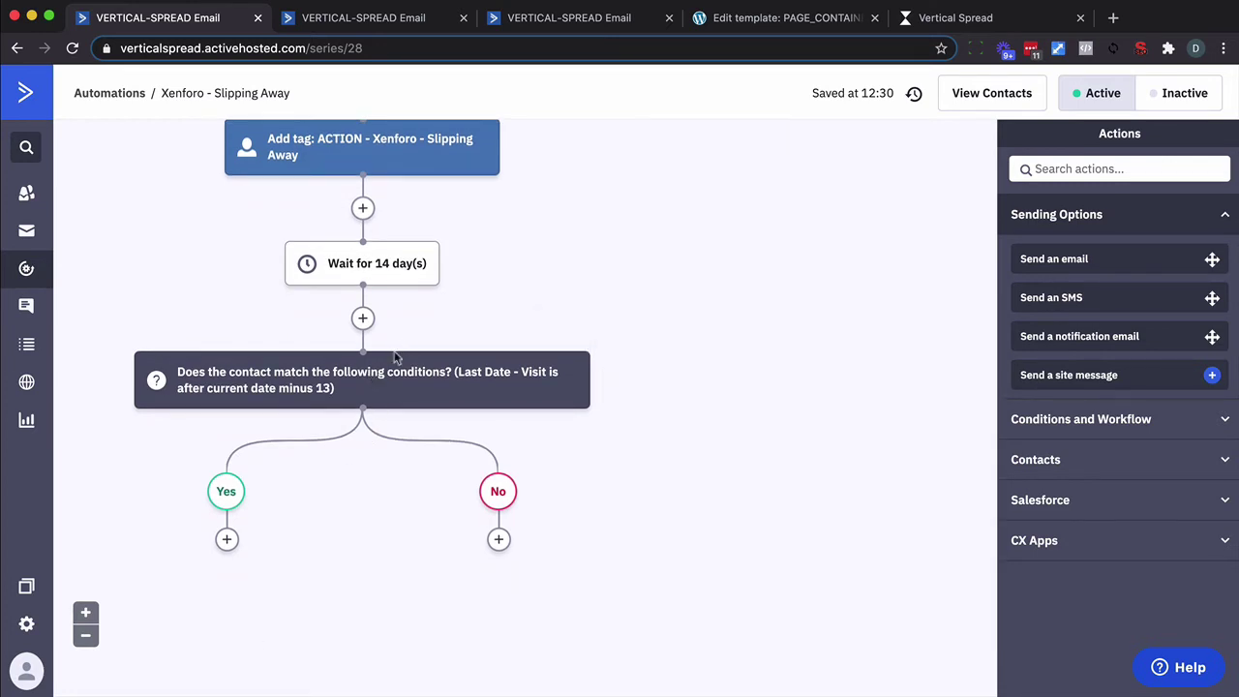
{"action": "mouse_move", "coordinate": [382, 399]}
{"action": "scroll", "coordinate": [493, 520], "scroll_direction": "down", "scroll_amount": 3}
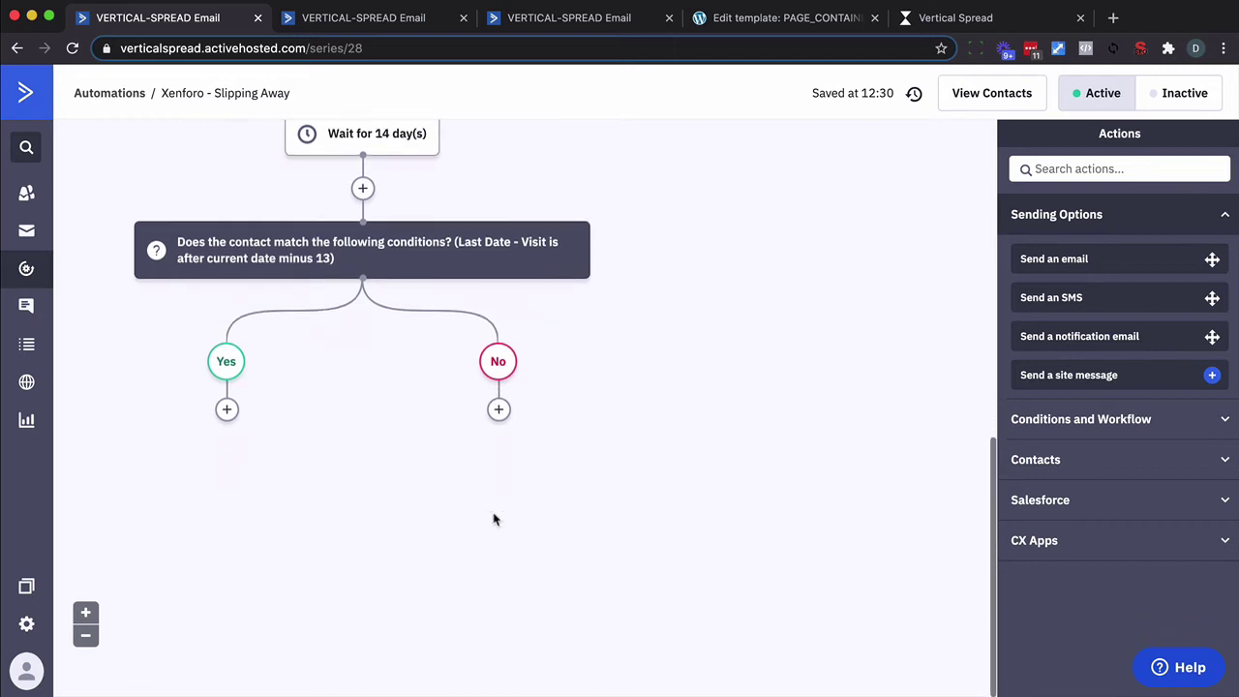
- On the No branch, add a Send an email step using a new draft 'E001 - Slipping Away'
{"action": "left_click", "coordinate": [498, 409]}
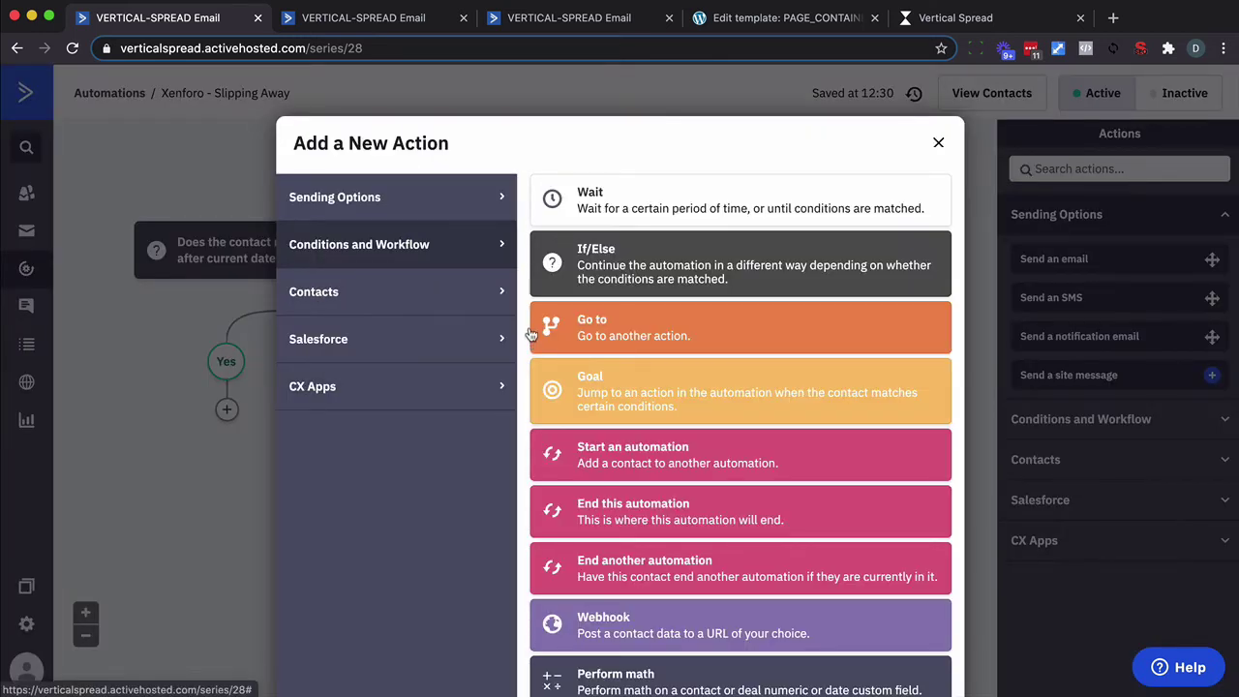
{"action": "left_click", "coordinate": [451, 211]}
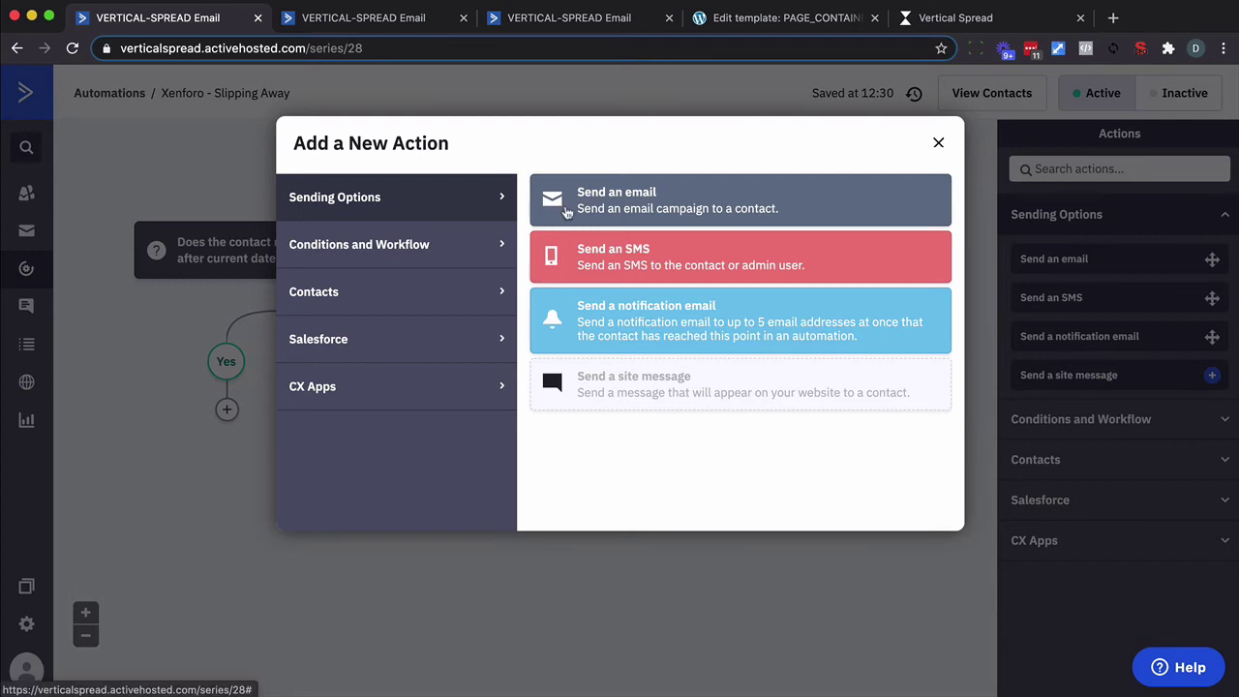
{"action": "left_click", "coordinate": [567, 205]}
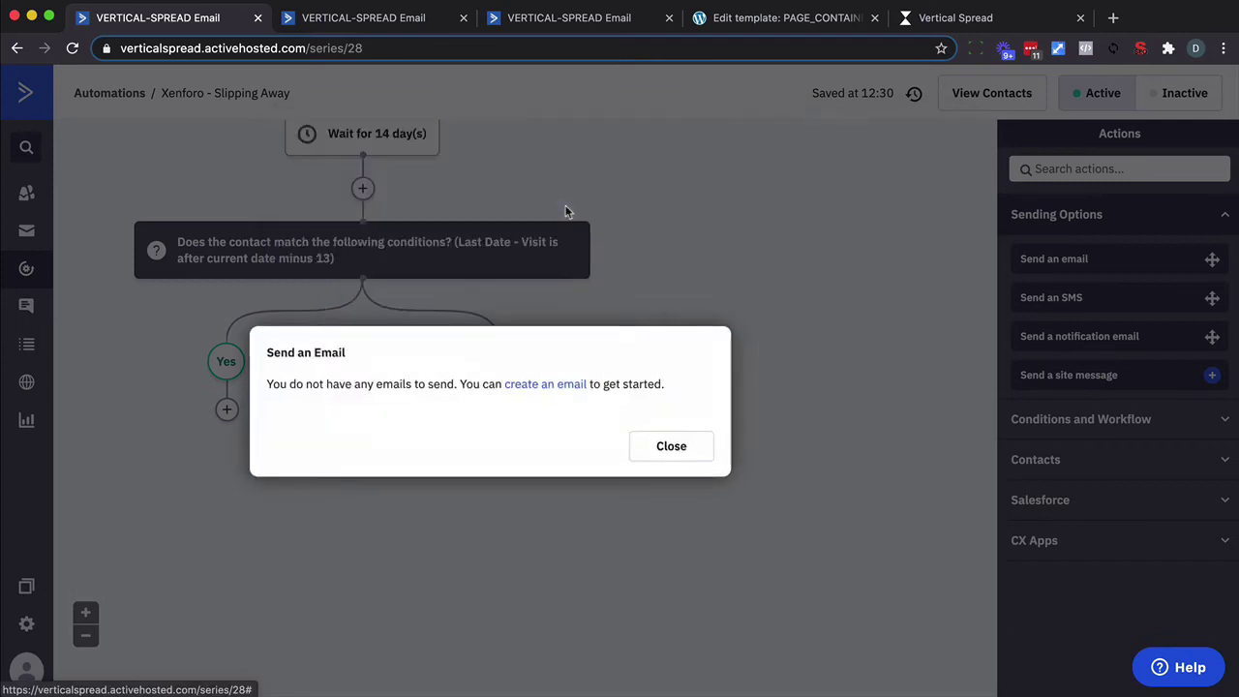
{"action": "left_click", "coordinate": [564, 385]}
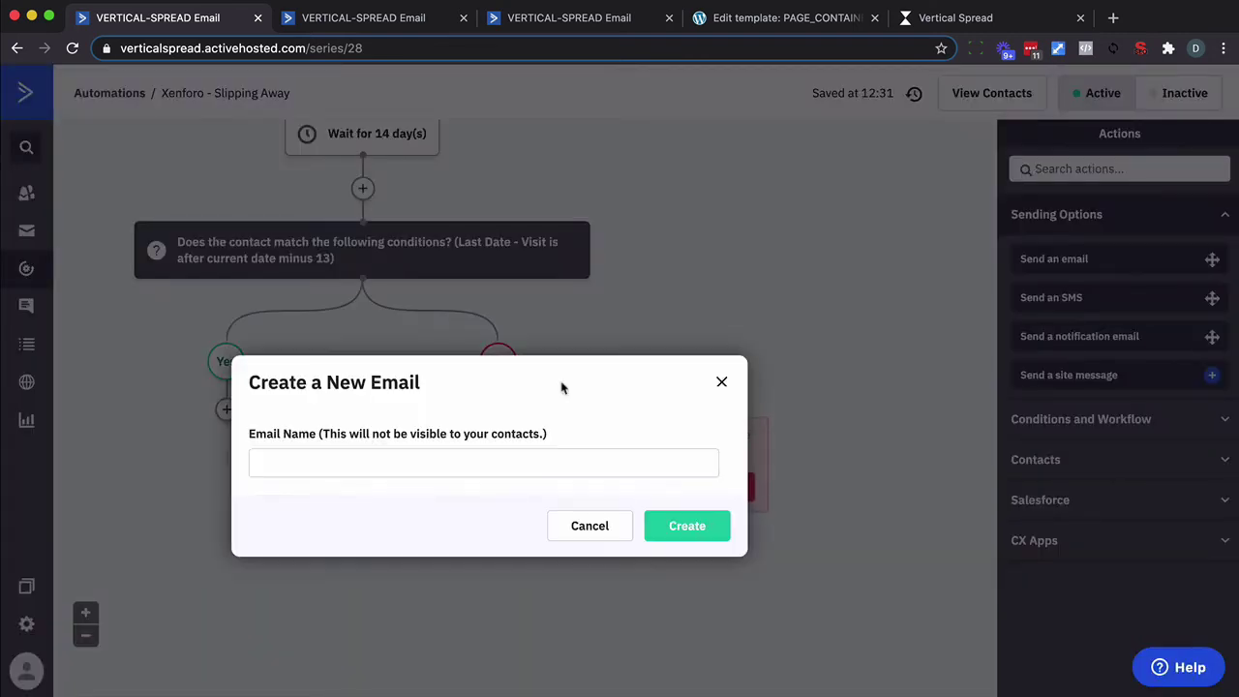
{"action": "left_click", "coordinate": [295, 467]}
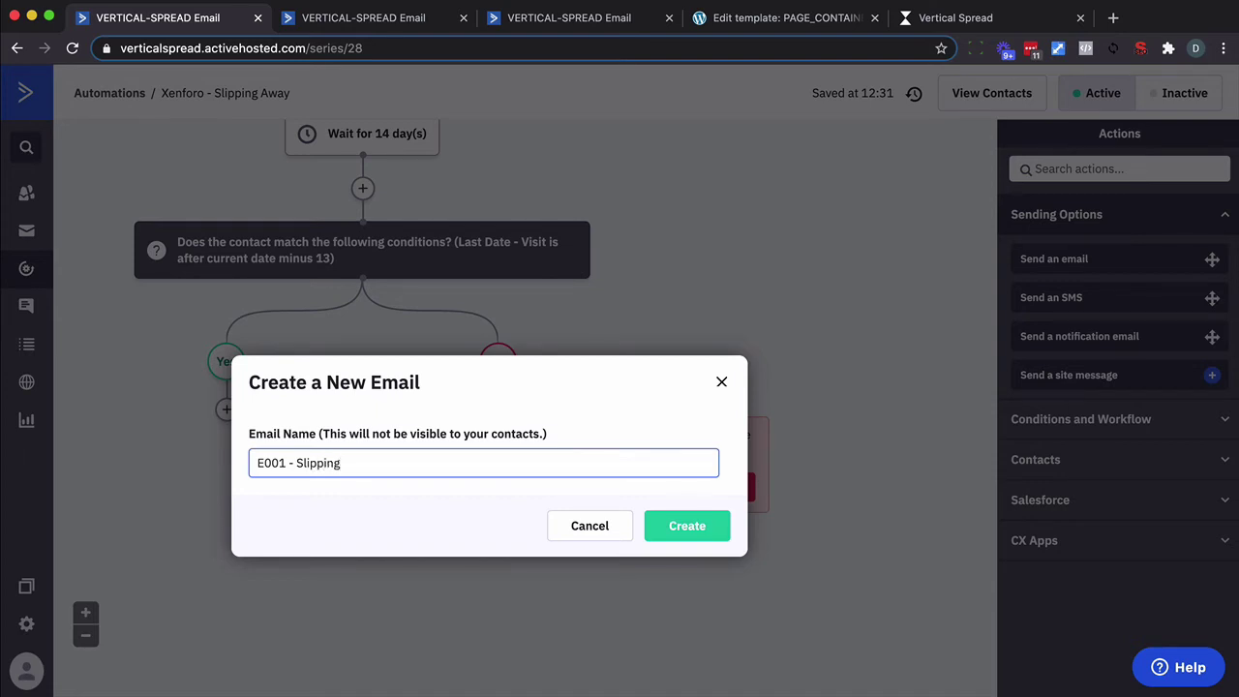
{"action": "left_click", "coordinate": [707, 537]}
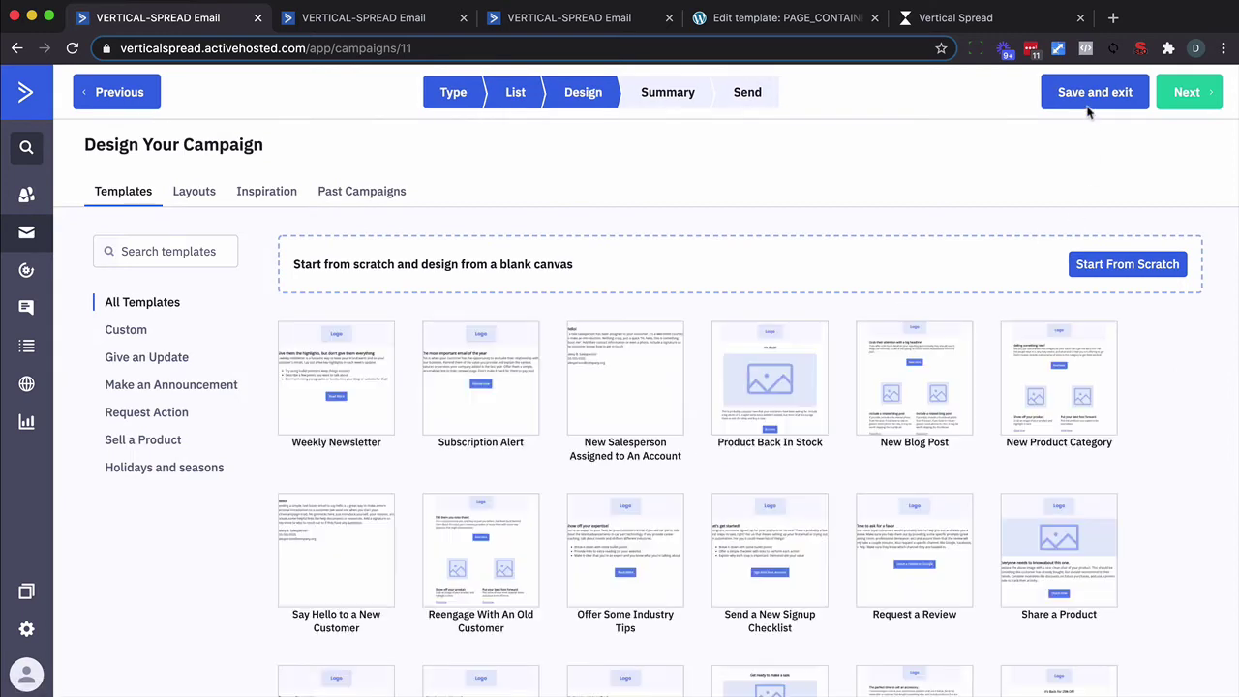
{"action": "left_click", "coordinate": [1088, 107]}
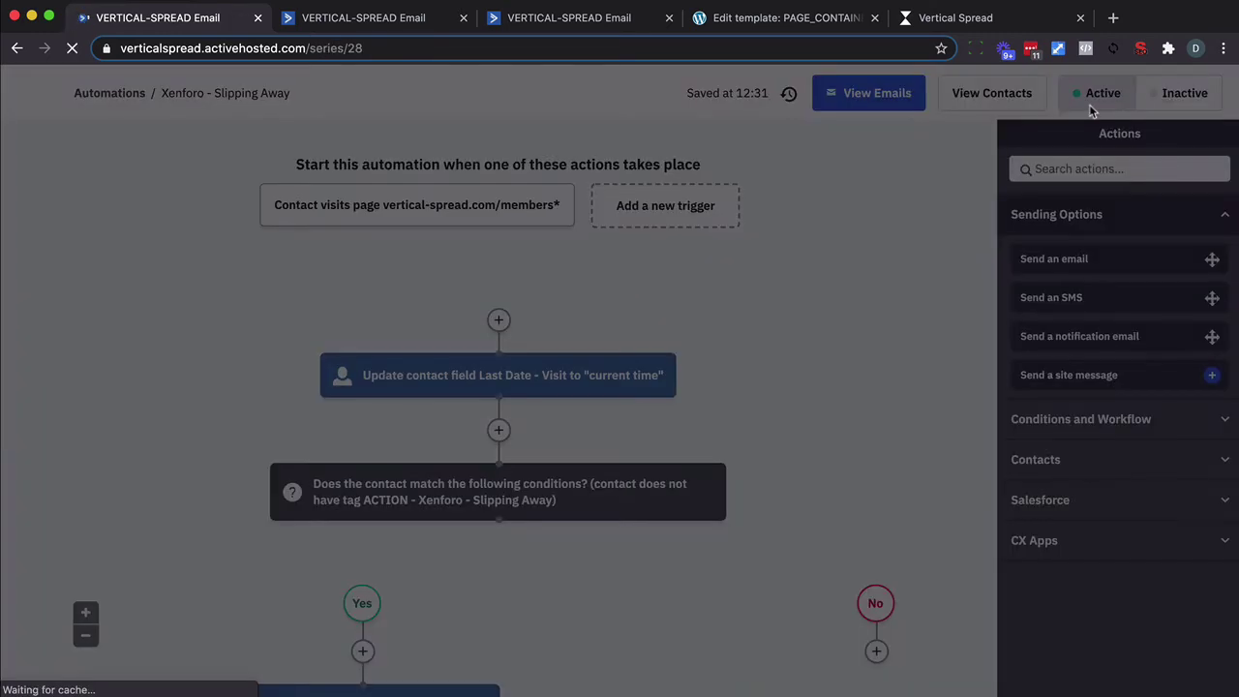
{"action": "left_click", "coordinate": [679, 637]}
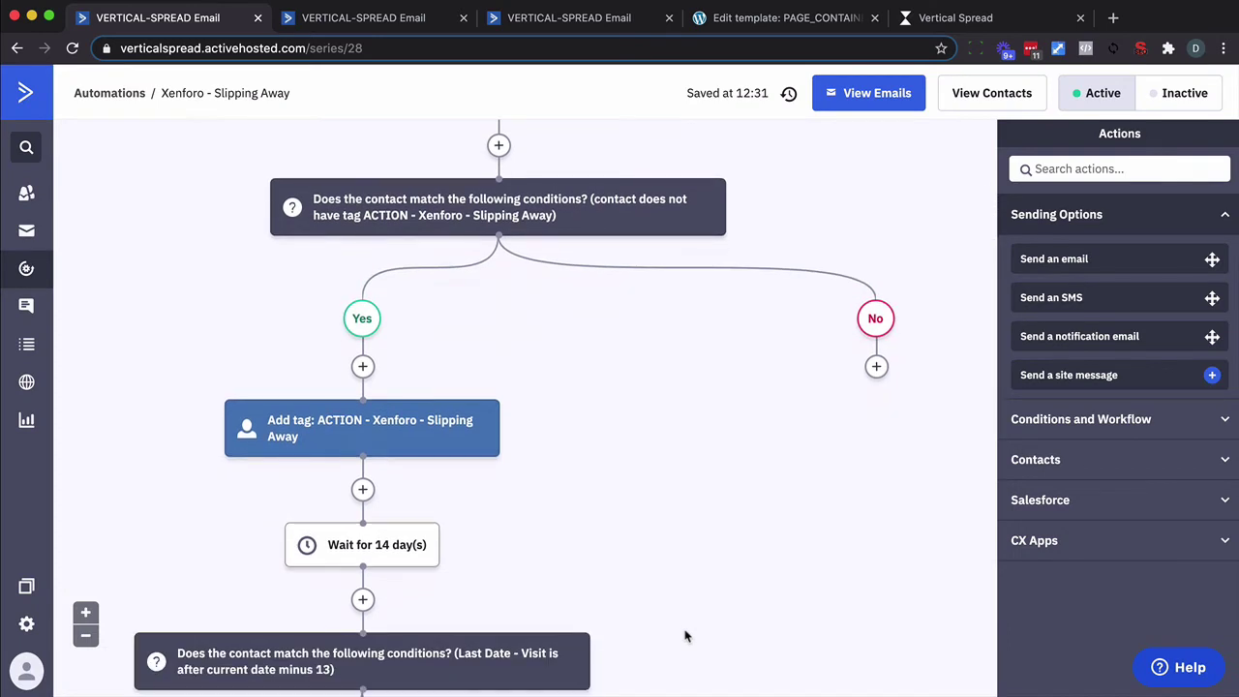
{"action": "scroll", "coordinate": [684, 636], "scroll_direction": "up", "scroll_amount": 6}
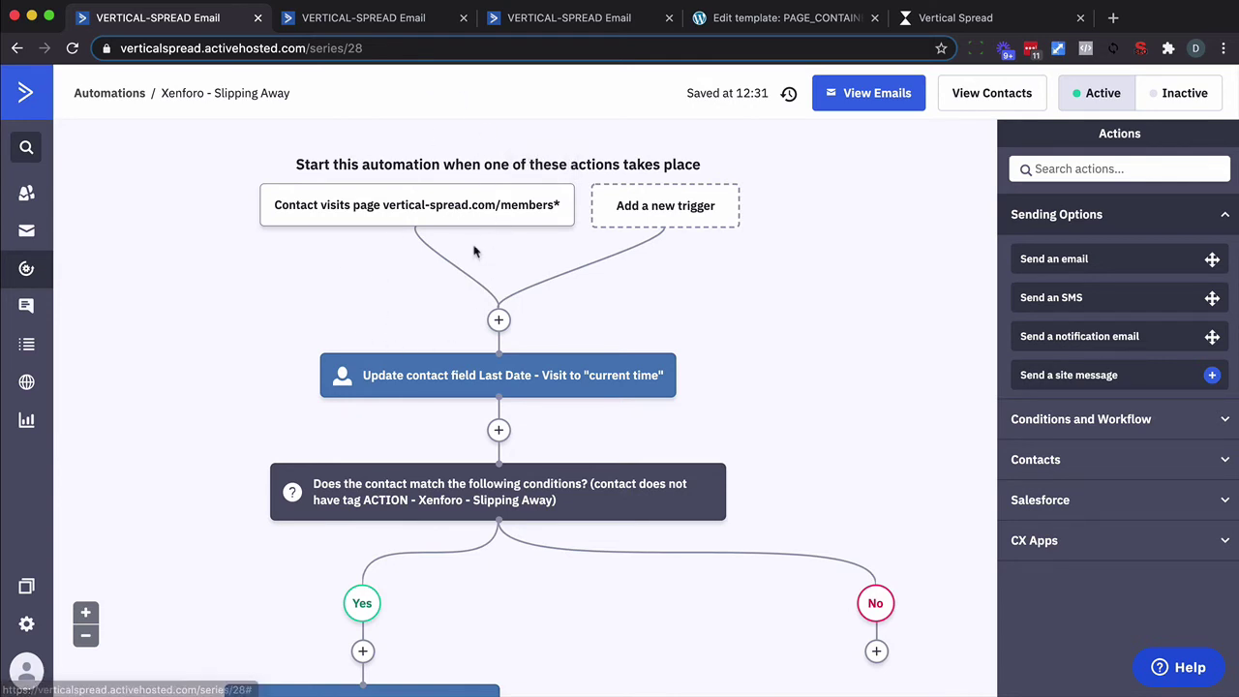
- Add a 21-day Wait step after the E001 - Slipping Away reminder email and save it
{"action": "scroll", "coordinate": [465, 291], "scroll_direction": "down", "scroll_amount": 3}
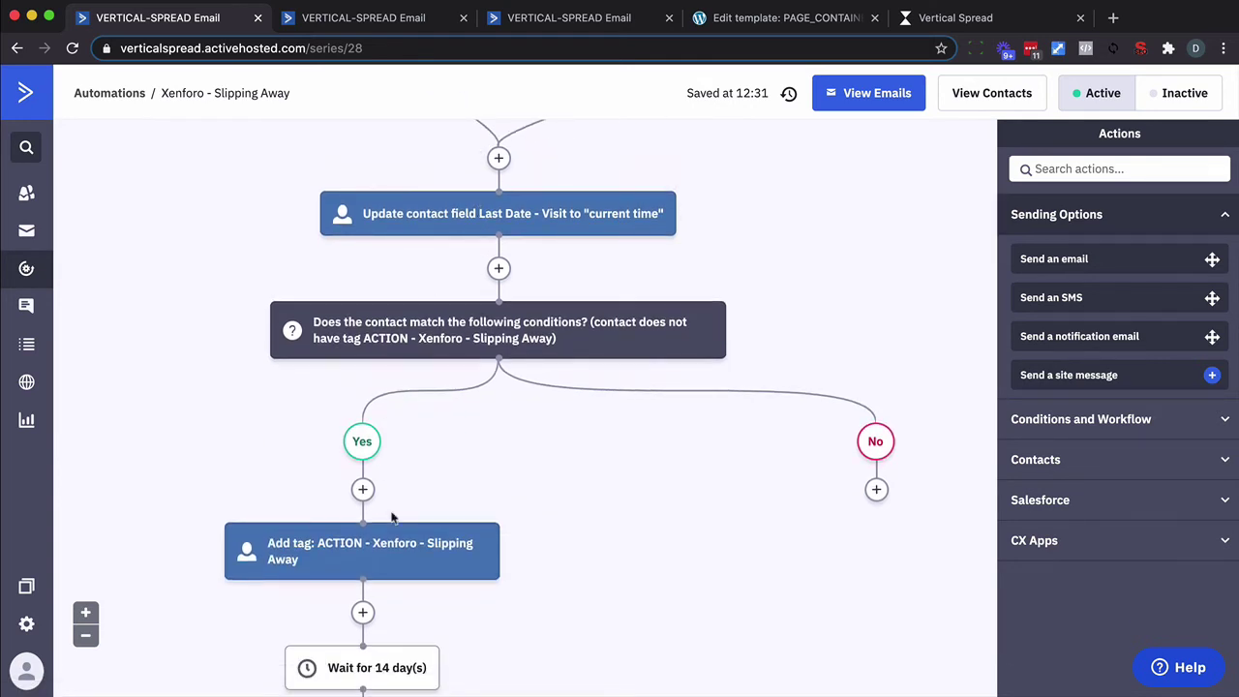
{"action": "scroll", "coordinate": [818, 495], "scroll_direction": "down", "scroll_amount": 5}
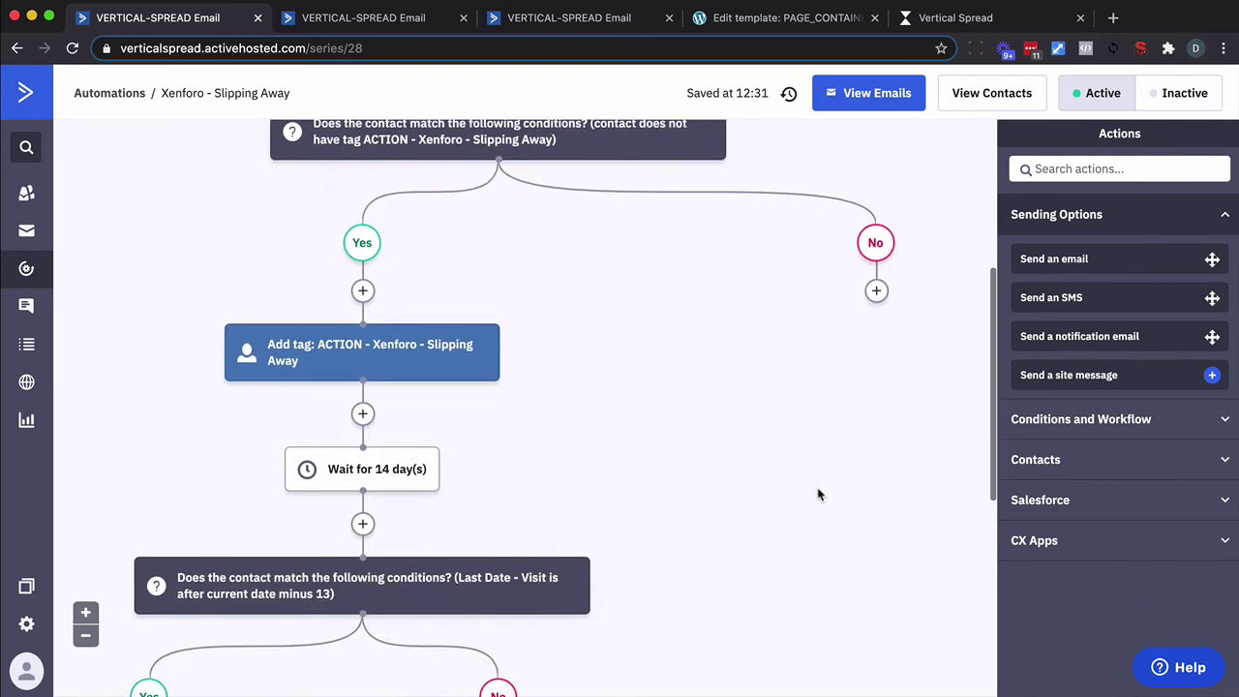
{"action": "scroll", "coordinate": [818, 494], "scroll_direction": "down", "scroll_amount": 3}
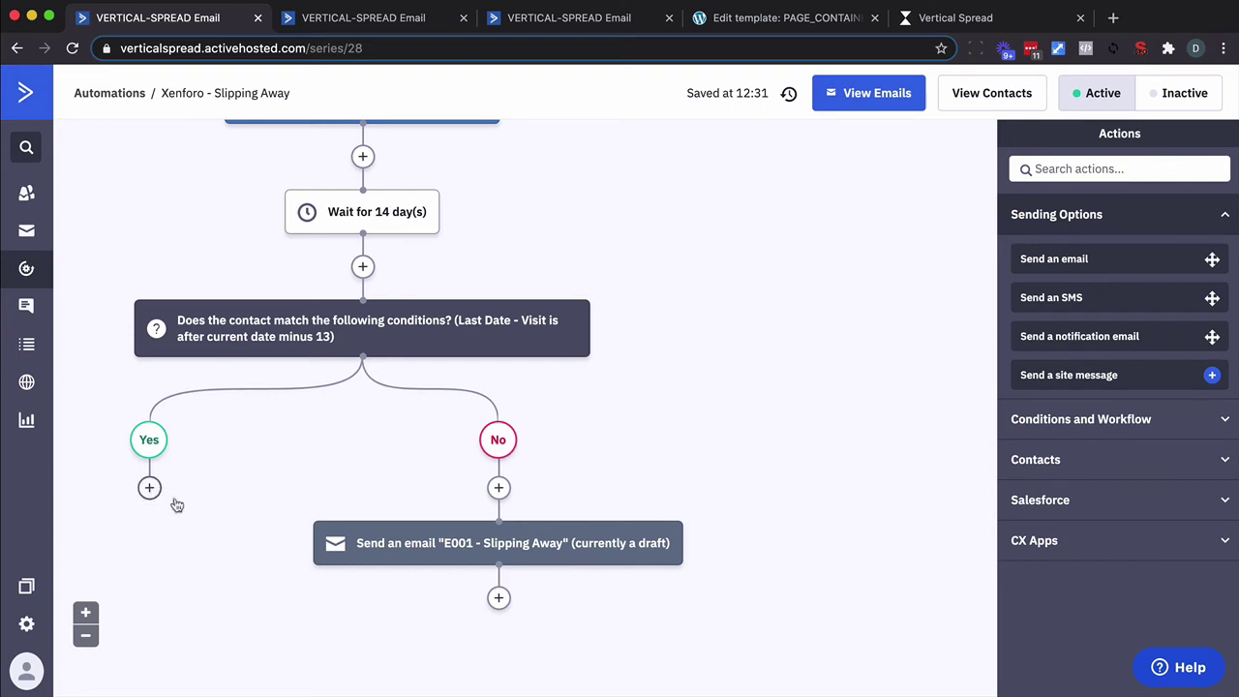
{"action": "left_click", "coordinate": [498, 598]}
{"action": "left_click", "coordinate": [530, 263]}
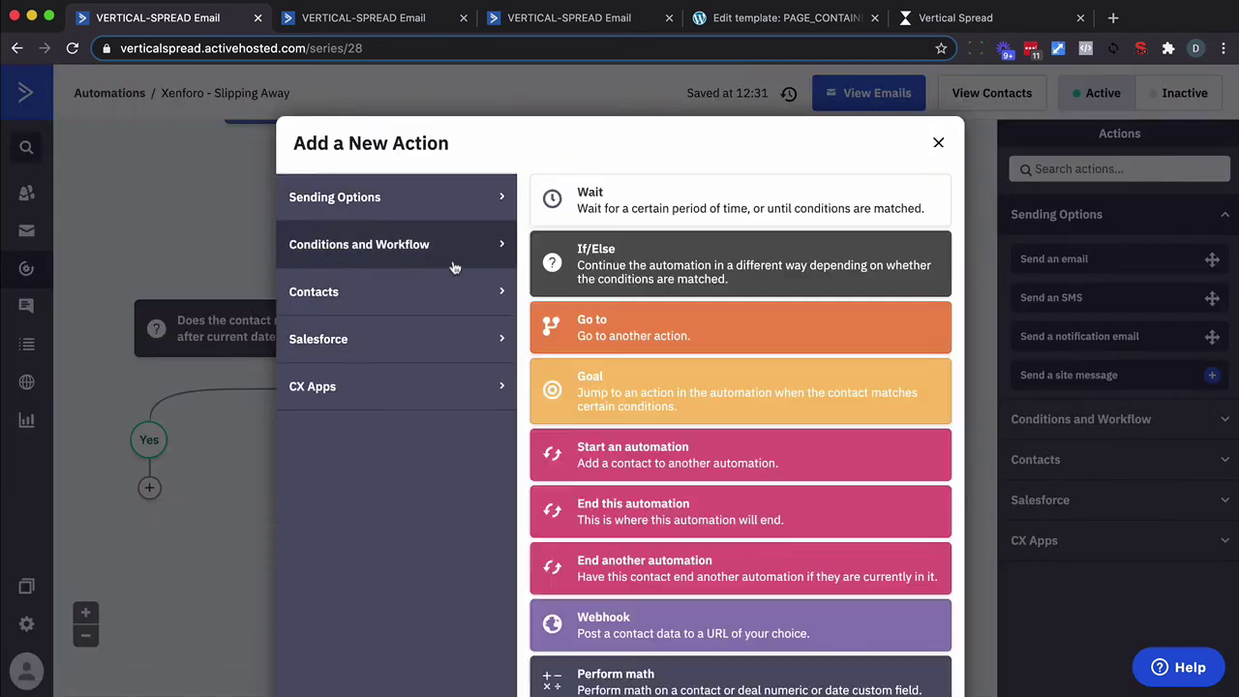
{"action": "left_click", "coordinate": [610, 211]}
{"action": "left_click", "coordinate": [436, 587]}
{"action": "left_click", "coordinate": [438, 602]}
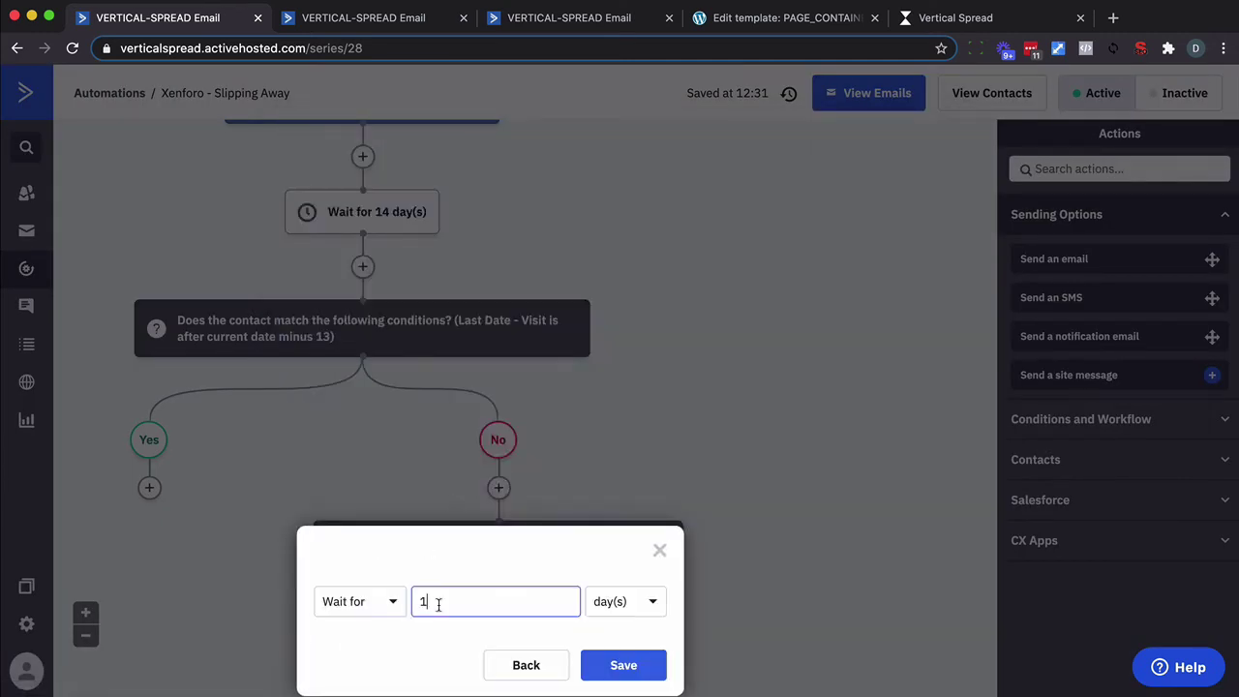
{"action": "left_click", "coordinate": [662, 667]}
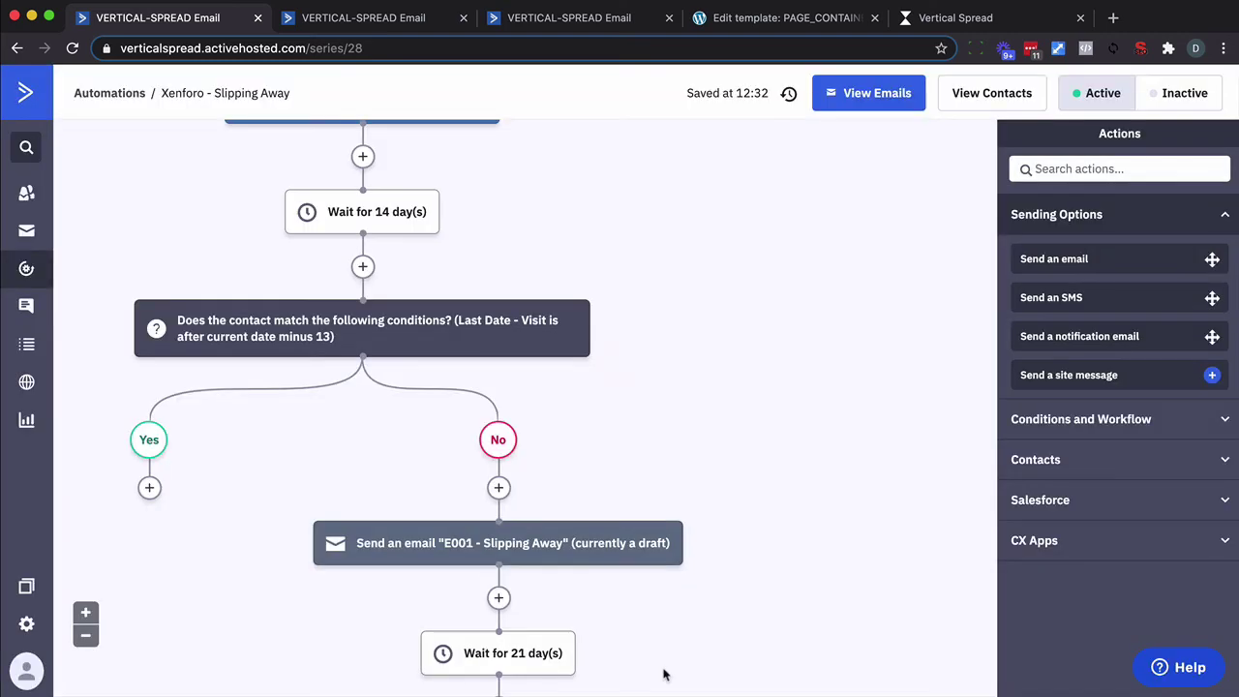
{"action": "scroll", "coordinate": [663, 674], "scroll_direction": "down", "scroll_amount": 1}
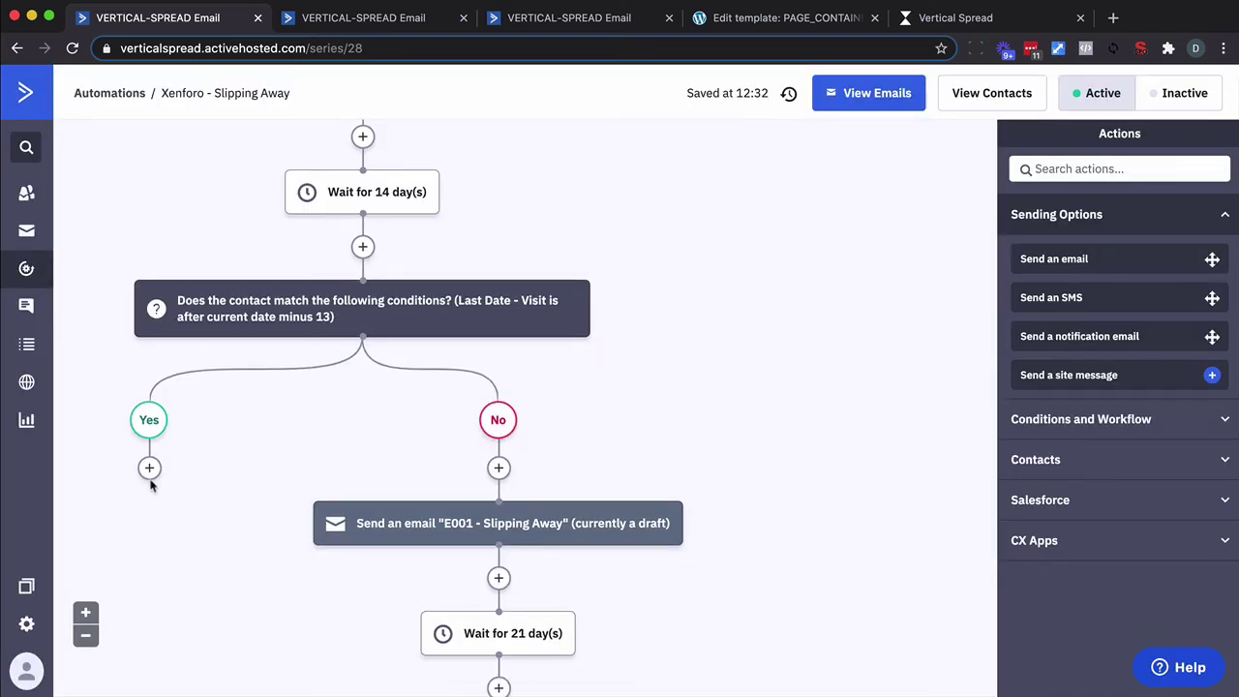
- Make the visit check's Yes branch jump to the point just before the 21-day wait
{"action": "left_click", "coordinate": [150, 469]}
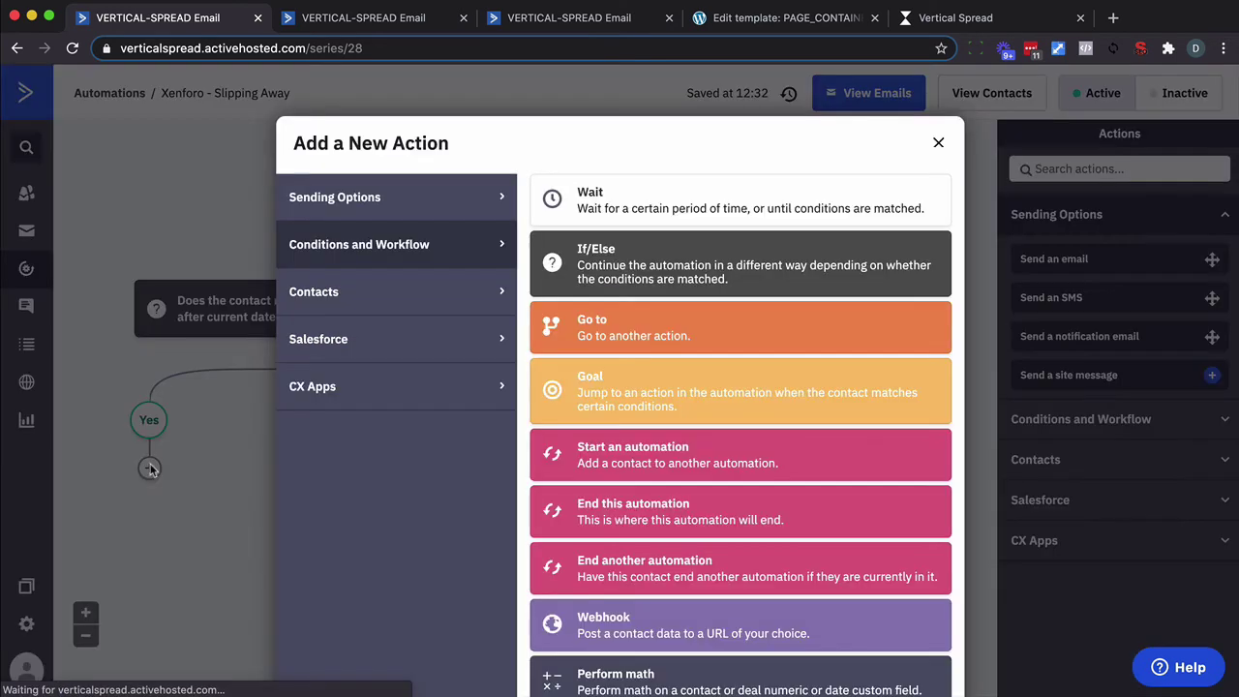
{"action": "left_click", "coordinate": [588, 345]}
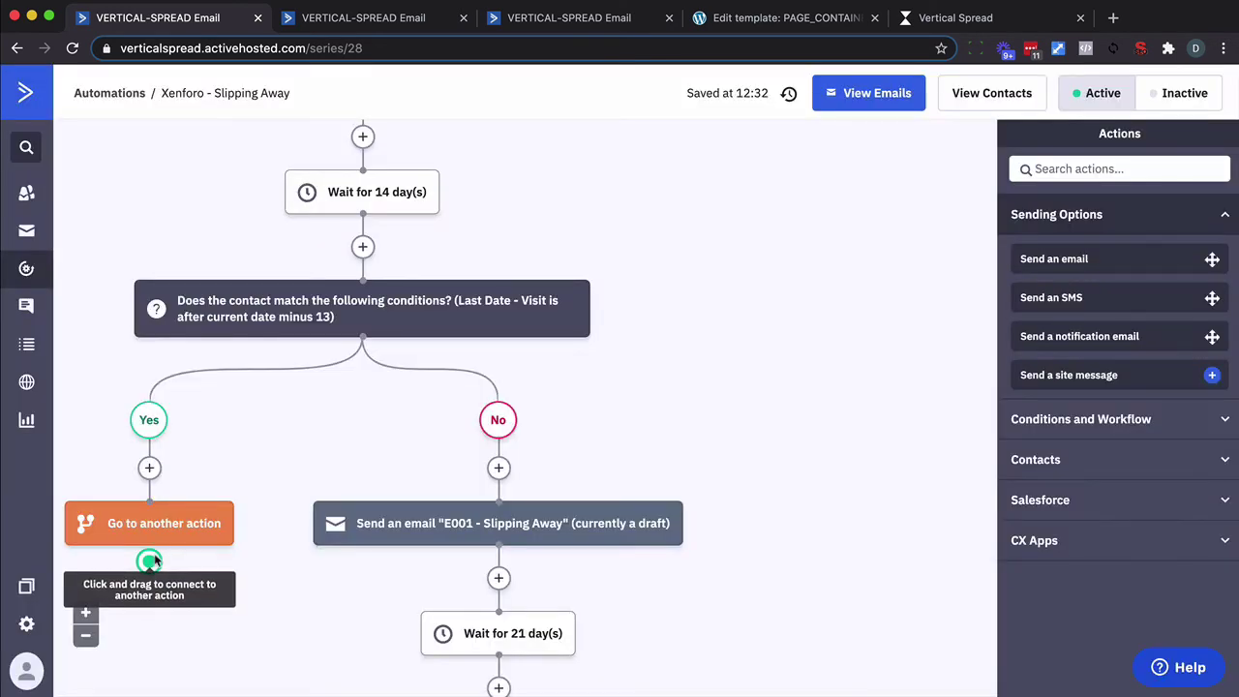
{"action": "left_click_drag", "start_coordinate": [150, 547], "coordinate": [510, 620]}
- After the 21-day wait, remove the ACTION - Xenforo - Slipping Away tag
{"action": "scroll", "coordinate": [508, 629], "scroll_direction": "down", "scroll_amount": 5}
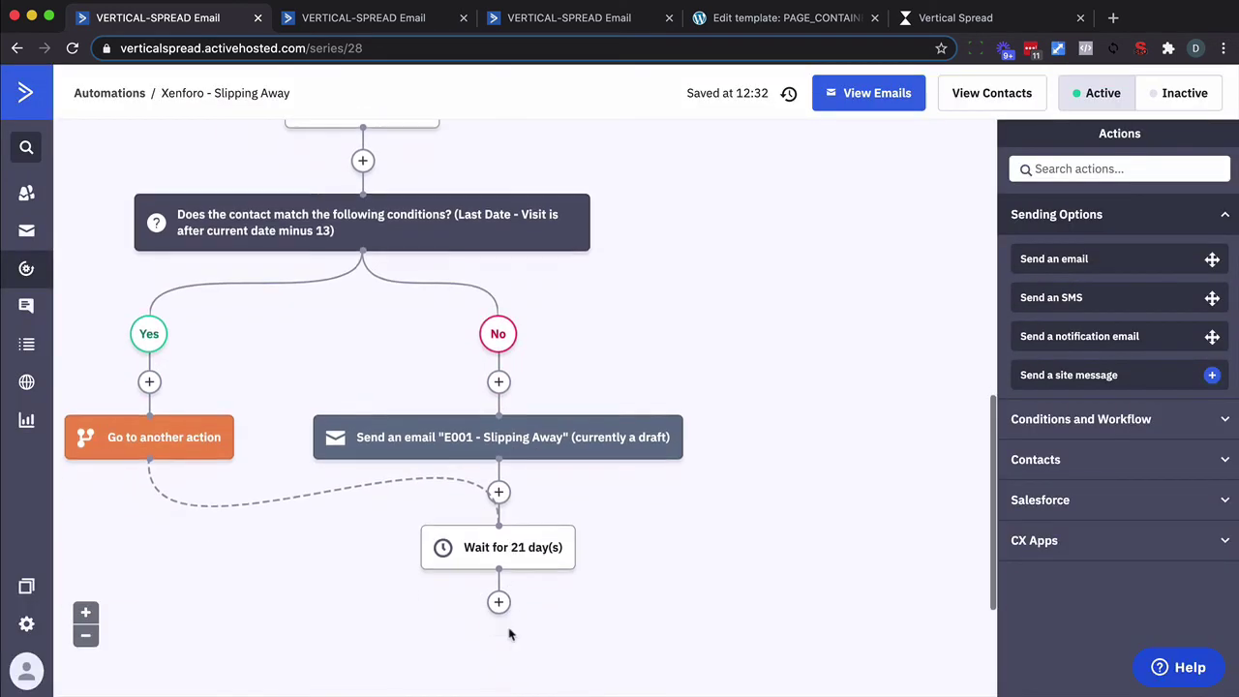
{"action": "scroll", "coordinate": [499, 603], "scroll_direction": "up", "scroll_amount": 10}
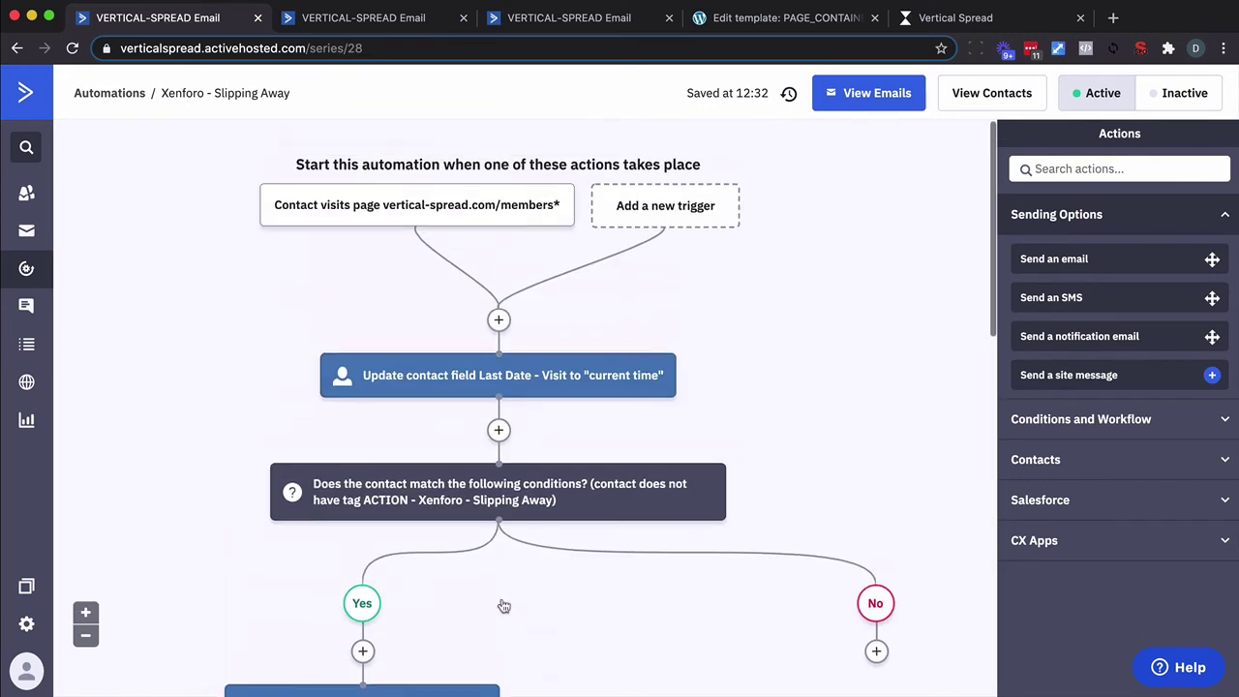
{"action": "scroll", "coordinate": [383, 566], "scroll_direction": "down", "scroll_amount": 3}
{"action": "scroll", "coordinate": [384, 567], "scroll_direction": "down", "scroll_amount": 5}
{"action": "scroll", "coordinate": [383, 566], "scroll_direction": "down", "scroll_amount": 3}
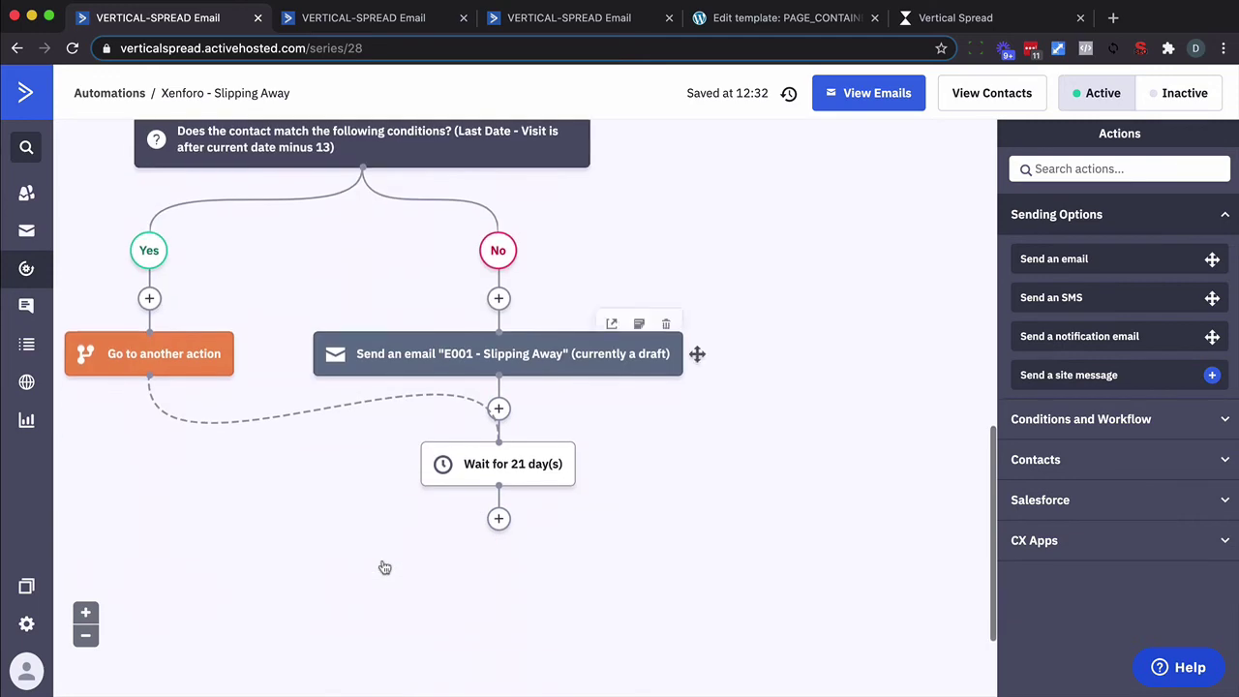
{"action": "left_click", "coordinate": [497, 514]}
{"action": "scroll", "coordinate": [602, 448], "scroll_direction": "down", "scroll_amount": 5}
{"action": "left_click", "coordinate": [602, 448]}
{"action": "type", "text": "ACTION -"}
{"action": "left_click", "coordinate": [459, 513]}
{"action": "left_click", "coordinate": [571, 582]}
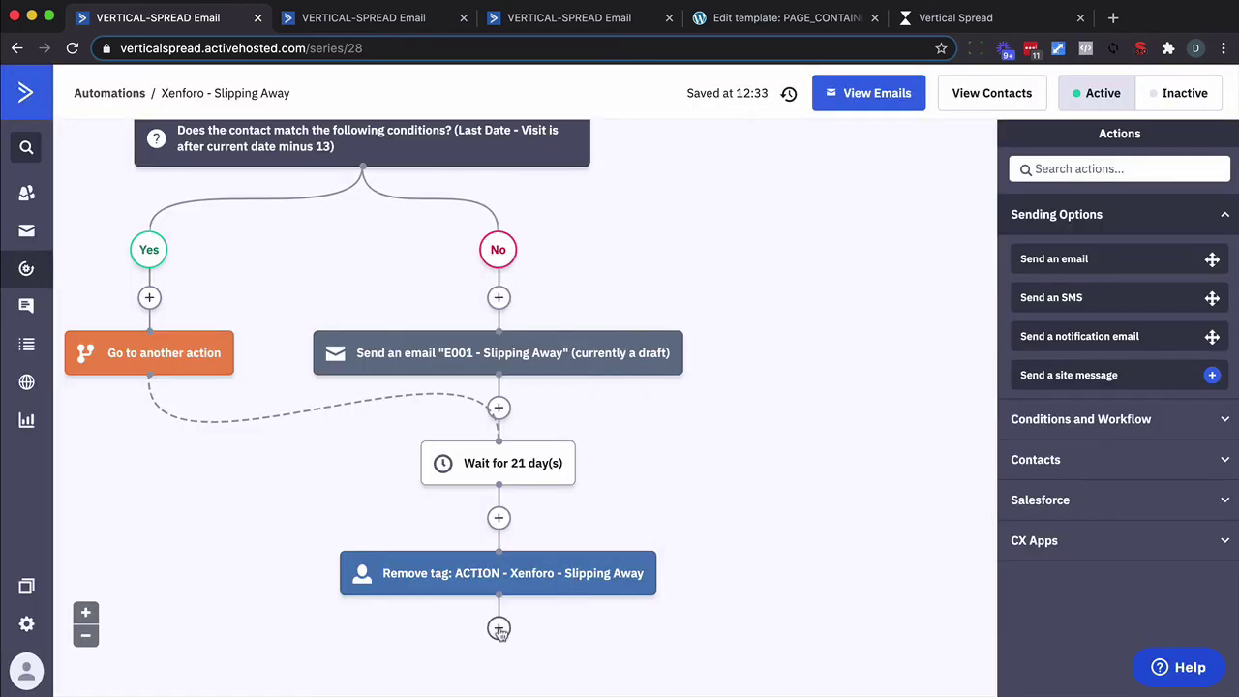
- Add an End this automation step after the tag removal
{"action": "left_click", "coordinate": [497, 626]}
{"action": "left_click", "coordinate": [442, 243]}
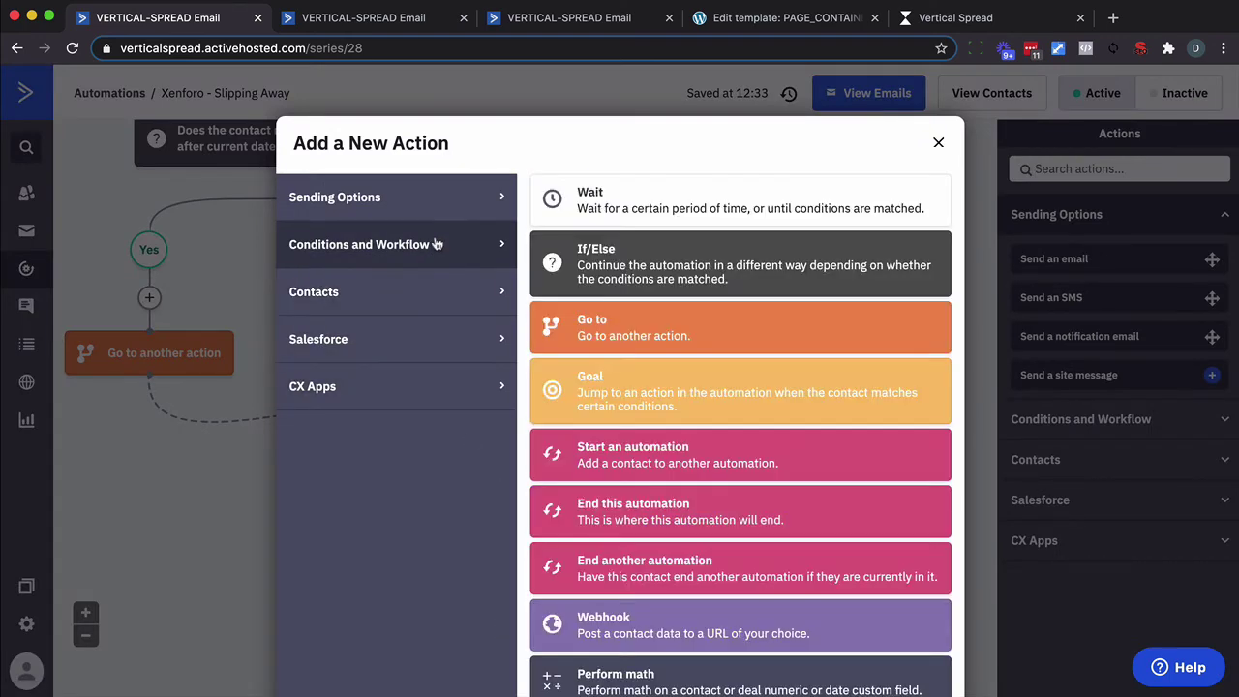
{"action": "left_click", "coordinate": [583, 513]}
{"action": "scroll", "coordinate": [730, 481], "scroll_direction": "down", "scroll_amount": 2}
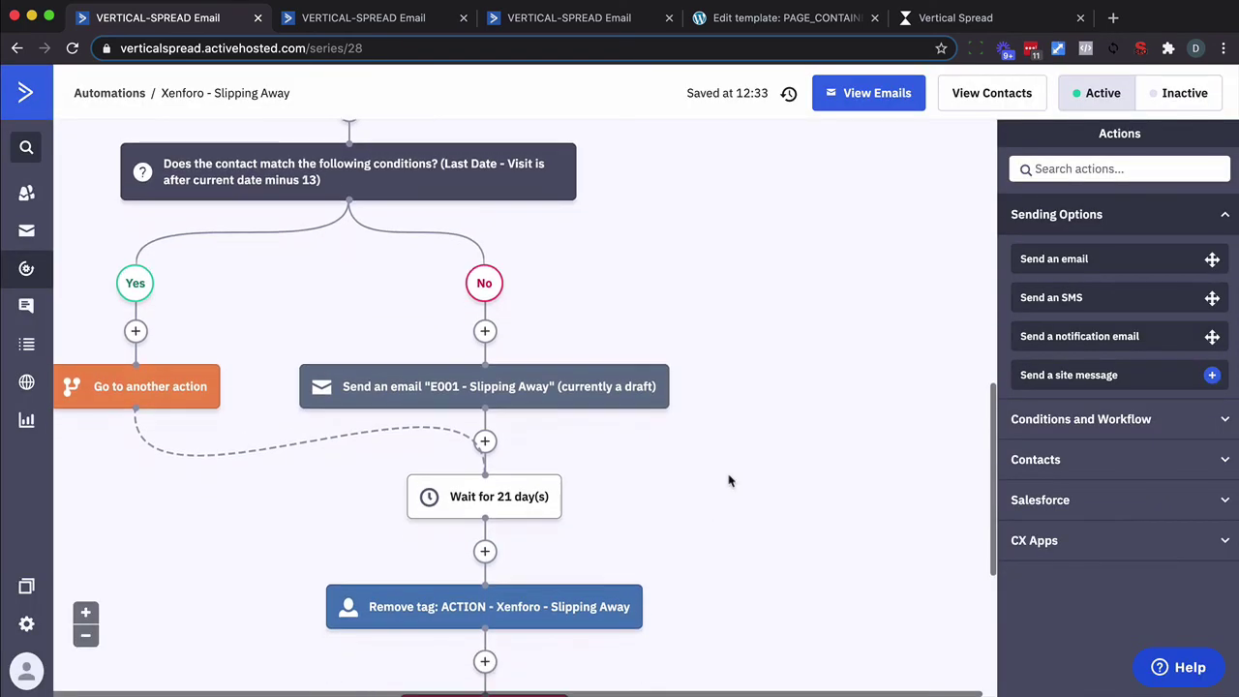
{"action": "key", "text": "super+minus"}
{"action": "key", "text": "super+minus"}
{"action": "key", "text": "super+minus"}
{"action": "key", "text": "super+minus"}
{"action": "key", "text": "super+minus"}
{"action": "key", "text": "super+0"}
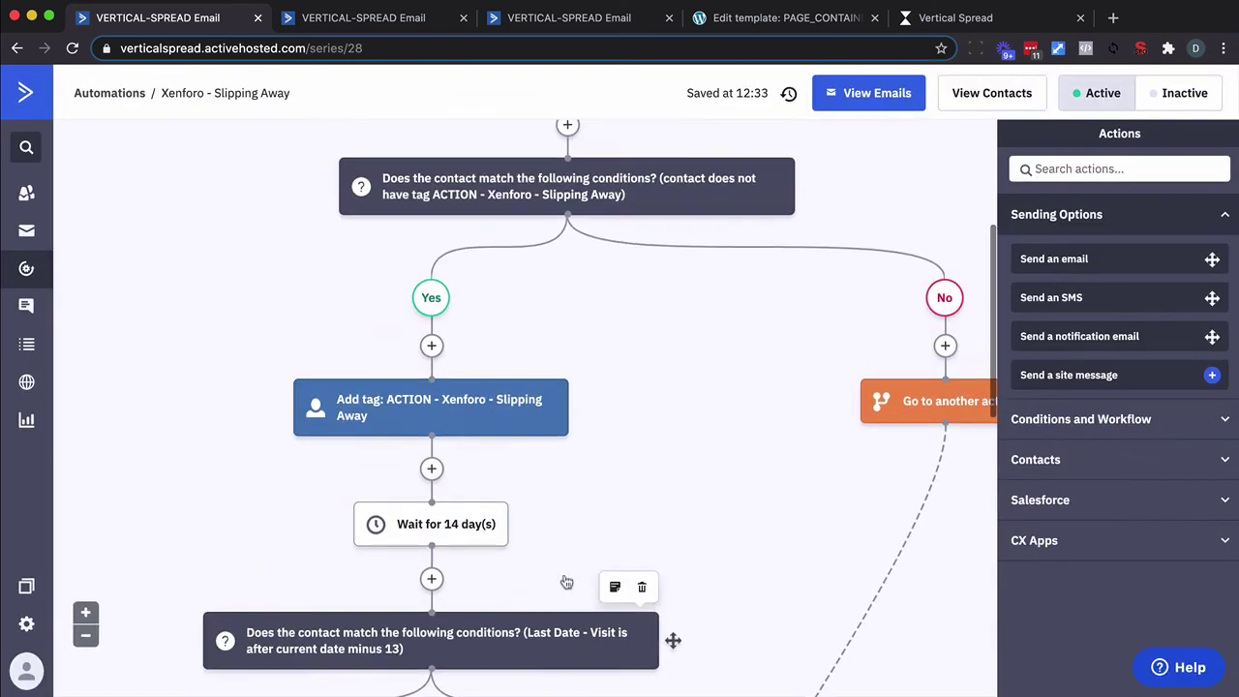
{"action": "scroll", "coordinate": [566, 581], "scroll_direction": "up", "scroll_amount": 5}
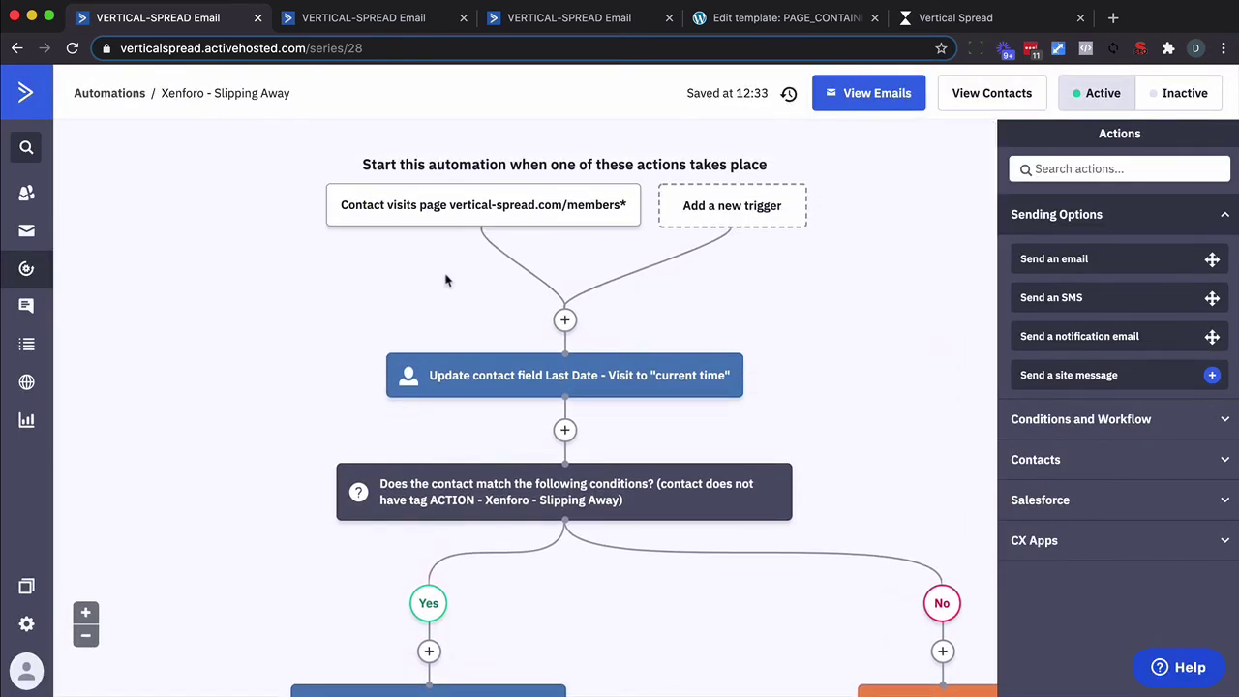
{"action": "mouse_move", "coordinate": [545, 224]}
{"action": "scroll", "coordinate": [549, 271], "scroll_direction": "down", "scroll_amount": 1}
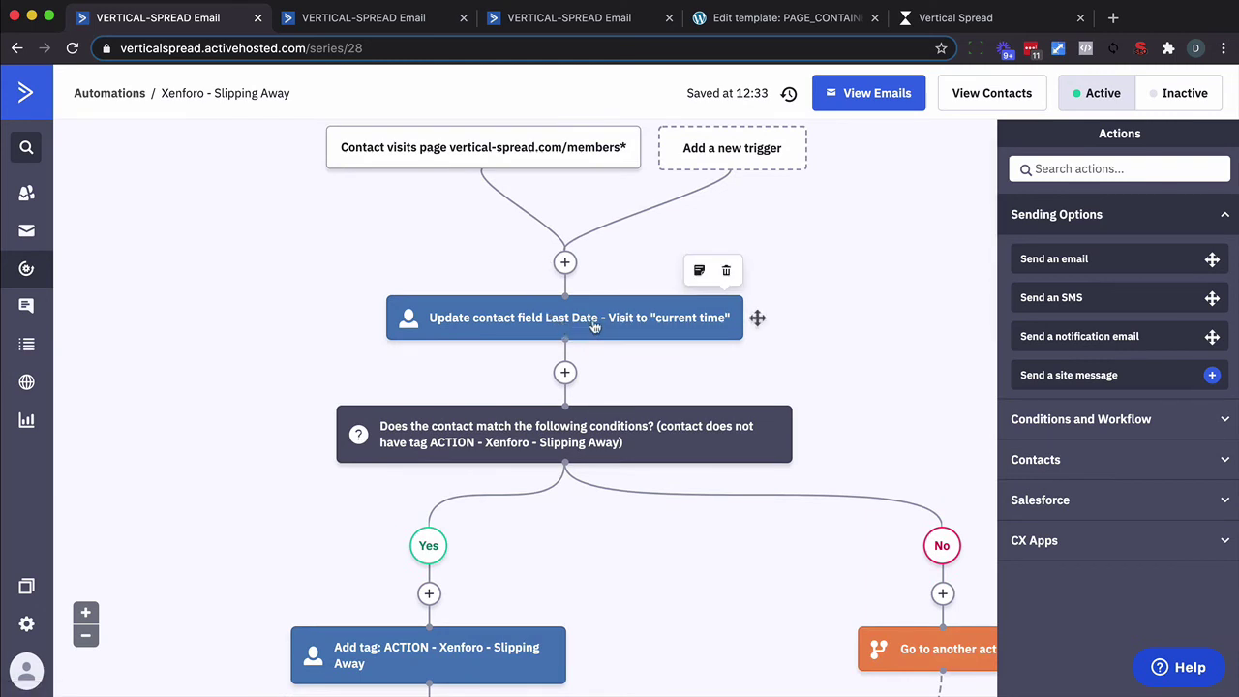
{"action": "scroll", "coordinate": [646, 330], "scroll_direction": "down", "scroll_amount": 1}
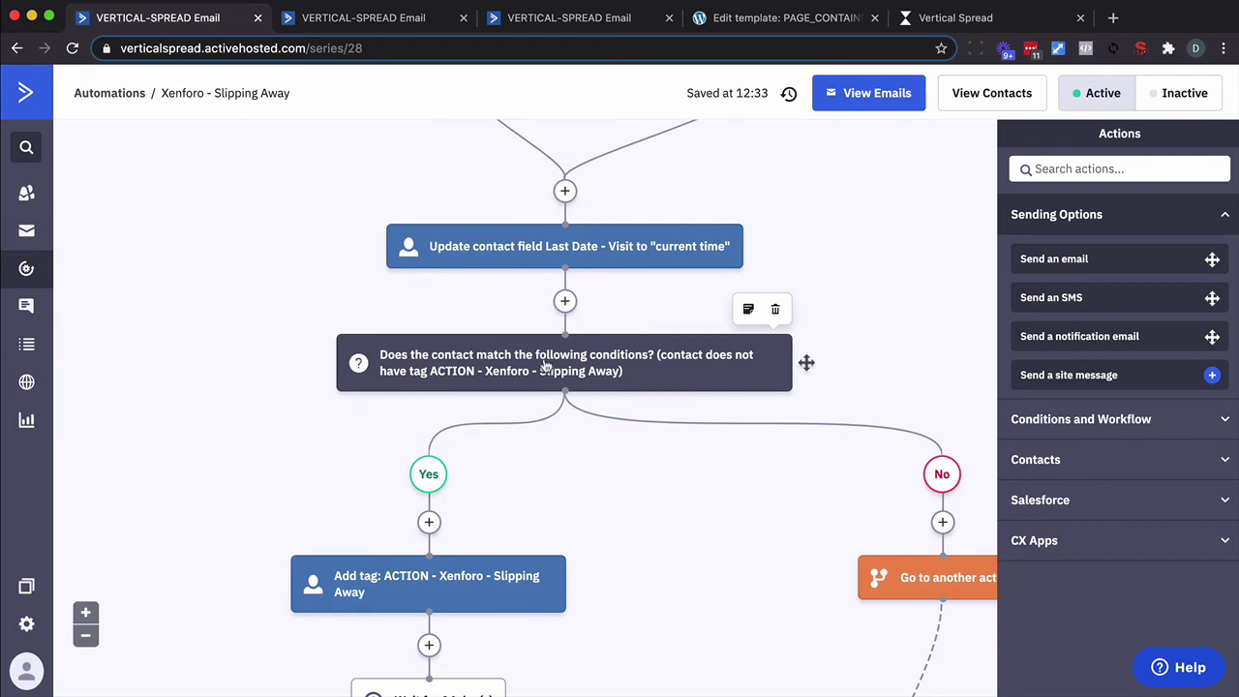
{"action": "scroll", "coordinate": [428, 523], "scroll_direction": "down", "scroll_amount": 2}
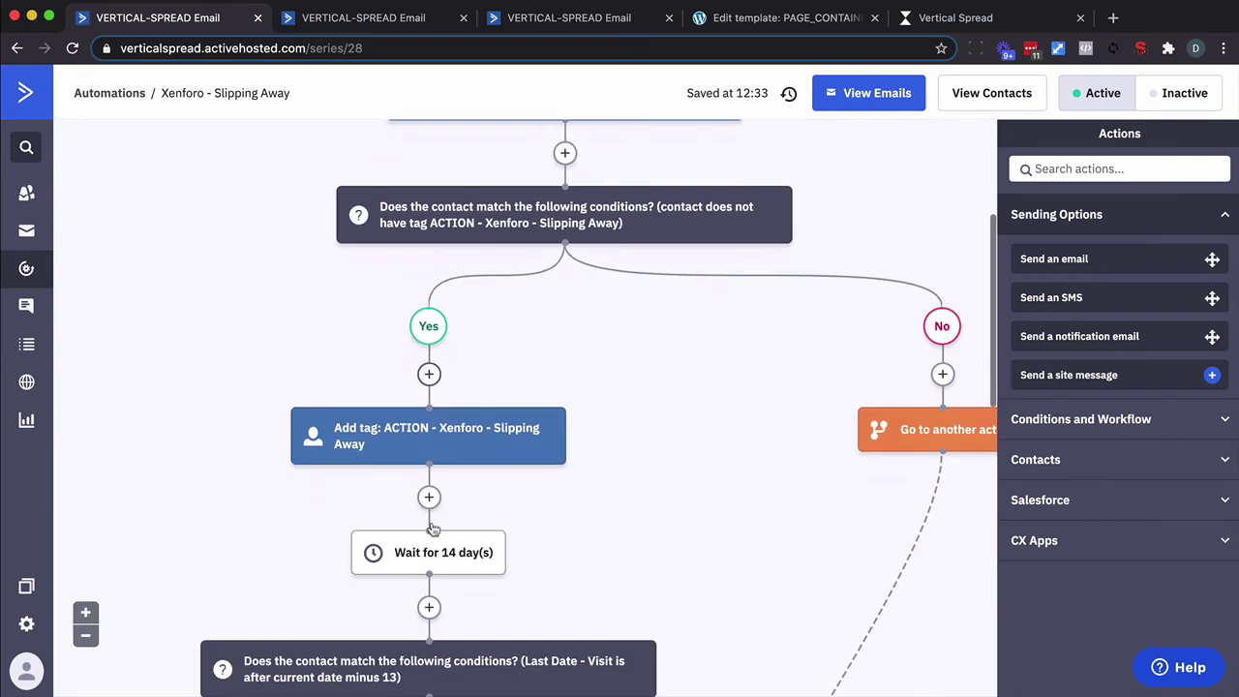
{"action": "mouse_move", "coordinate": [406, 442]}
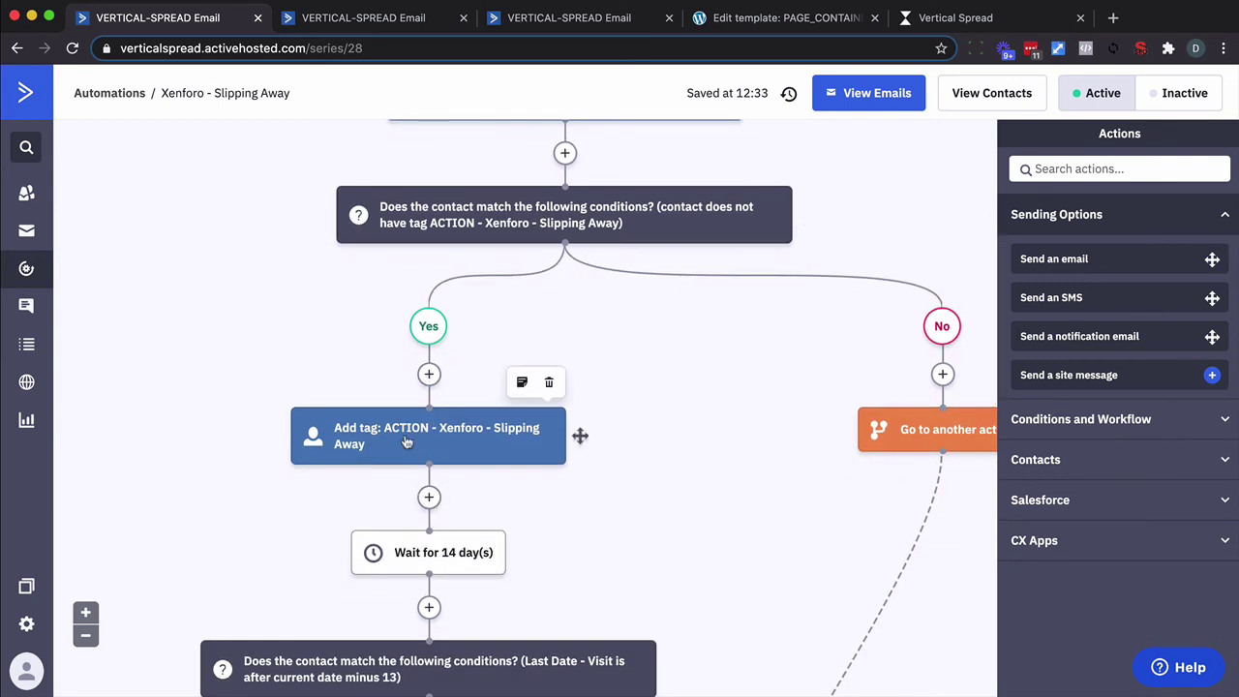
{"action": "scroll", "coordinate": [407, 442], "scroll_direction": "down", "scroll_amount": 2}
{"action": "mouse_move", "coordinate": [443, 409]}
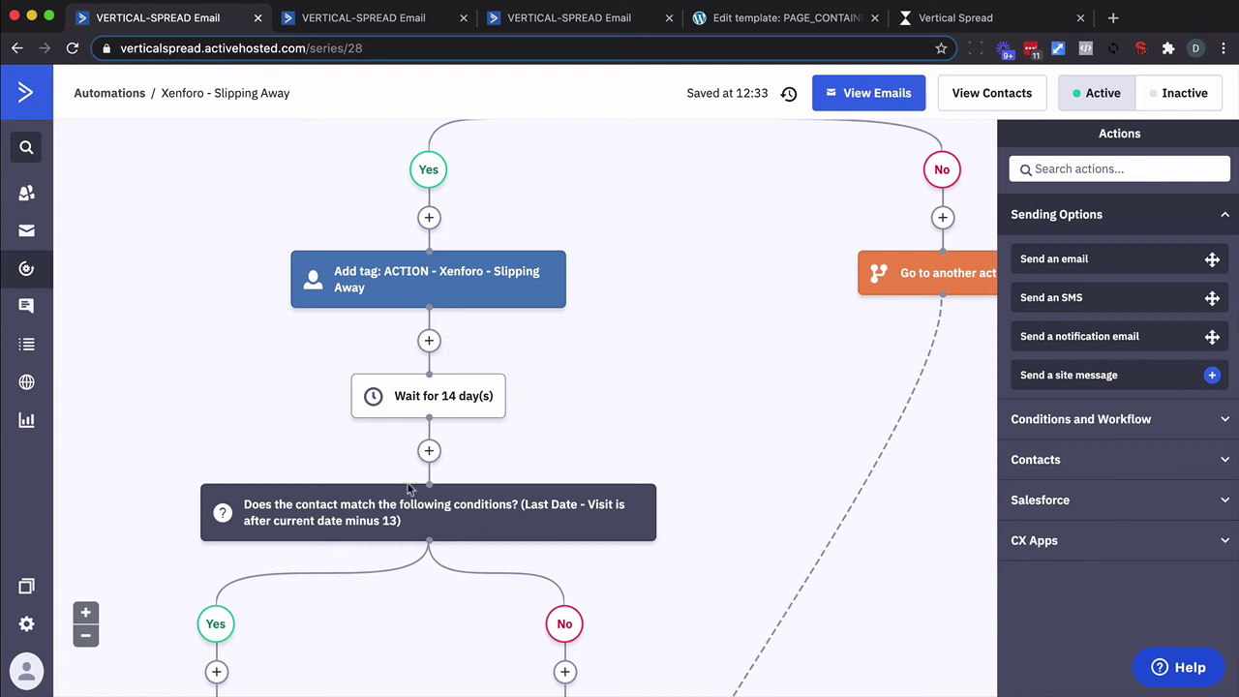
{"action": "mouse_move", "coordinate": [408, 500]}
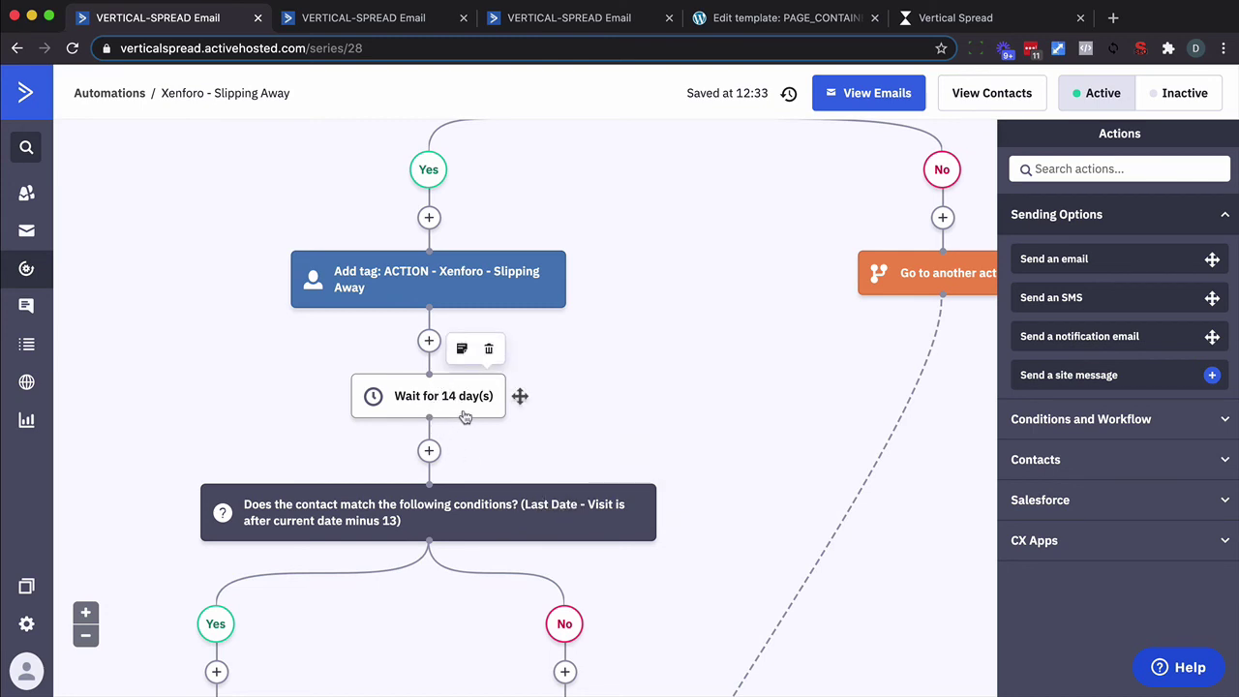
{"action": "scroll", "coordinate": [484, 440], "scroll_direction": "down", "scroll_amount": 2}
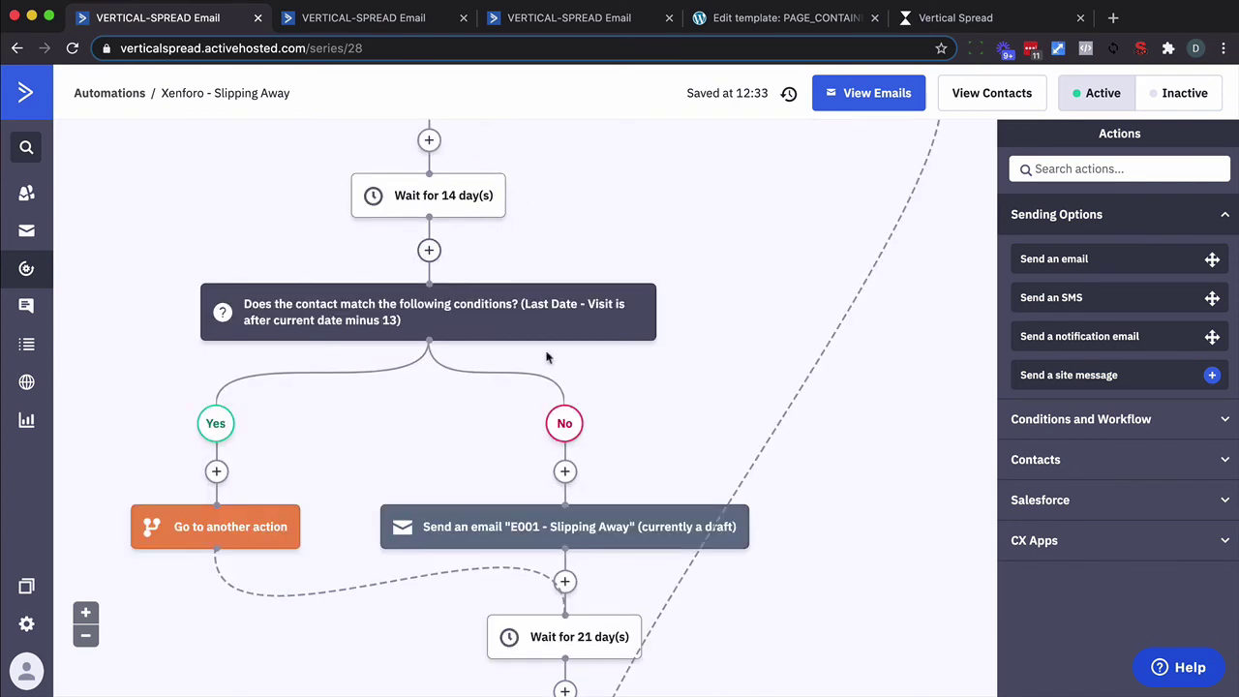
{"action": "mouse_move", "coordinate": [515, 509]}
{"action": "scroll", "coordinate": [516, 511], "scroll_direction": "down", "scroll_amount": 1}
{"action": "scroll", "coordinate": [516, 510], "scroll_direction": "down", "scroll_amount": 1}
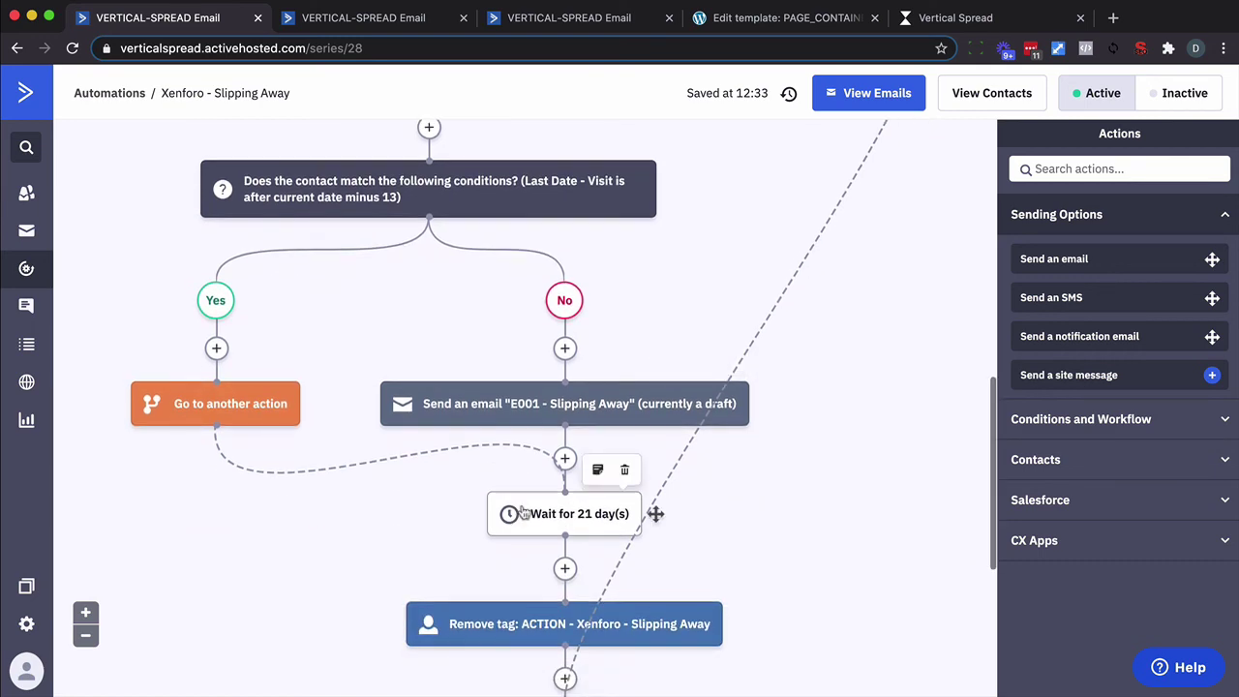
{"action": "mouse_move", "coordinate": [539, 622]}
{"action": "scroll", "coordinate": [539, 621], "scroll_direction": "down", "scroll_amount": 2}
{"action": "scroll", "coordinate": [539, 622], "scroll_direction": "up", "scroll_amount": 10}
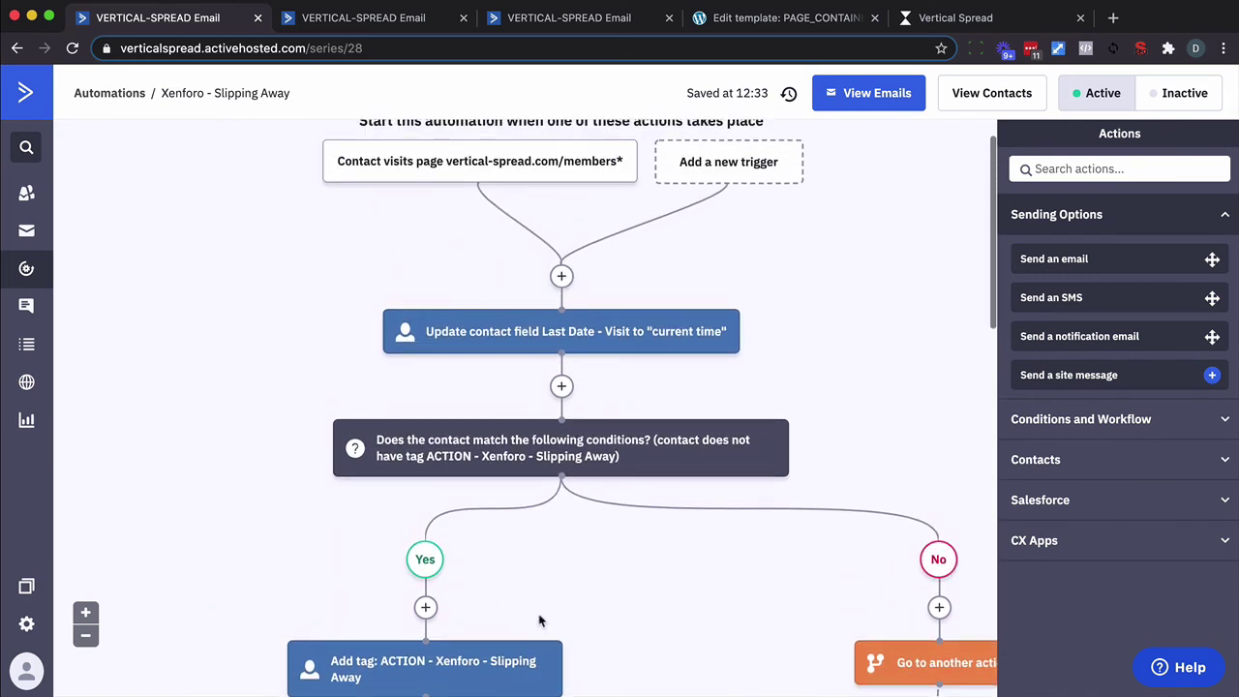
{"action": "scroll", "coordinate": [539, 621], "scroll_direction": "down", "scroll_amount": 10}
{"action": "scroll", "coordinate": [539, 621], "scroll_direction": "up", "scroll_amount": 3}
{"action": "scroll", "coordinate": [539, 622], "scroll_direction": "up", "scroll_amount": 1}
{"action": "mouse_move", "coordinate": [565, 333]}
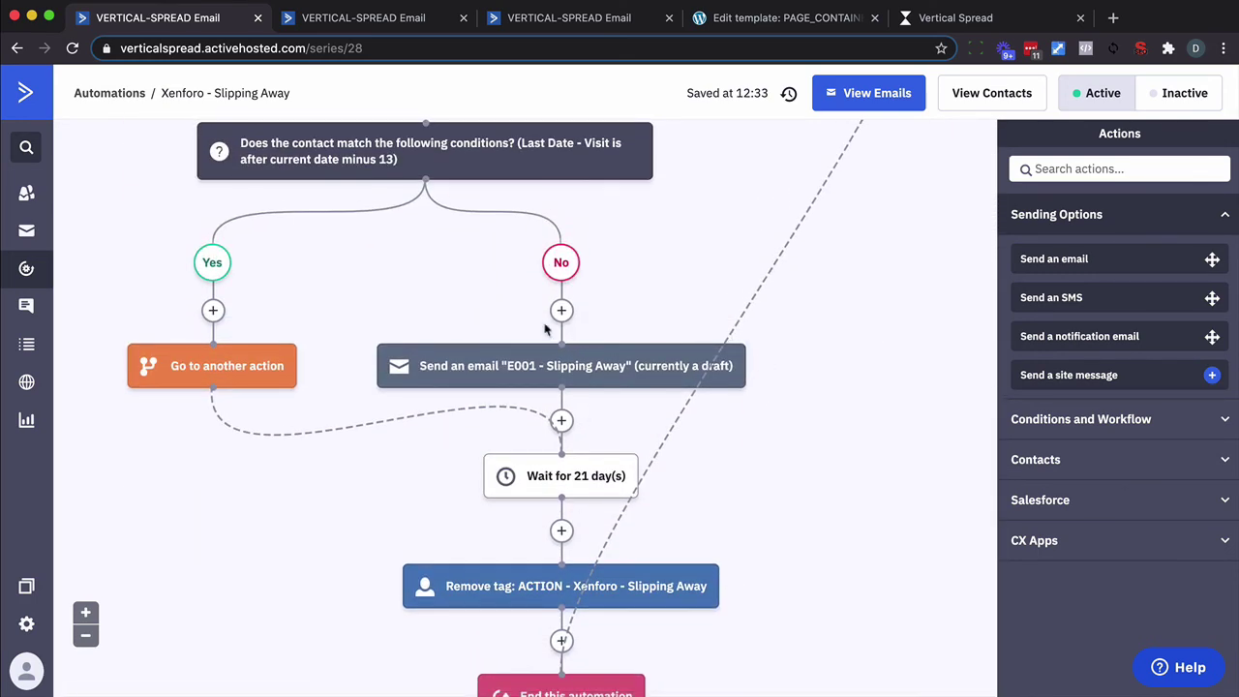
{"action": "mouse_move", "coordinate": [568, 371]}
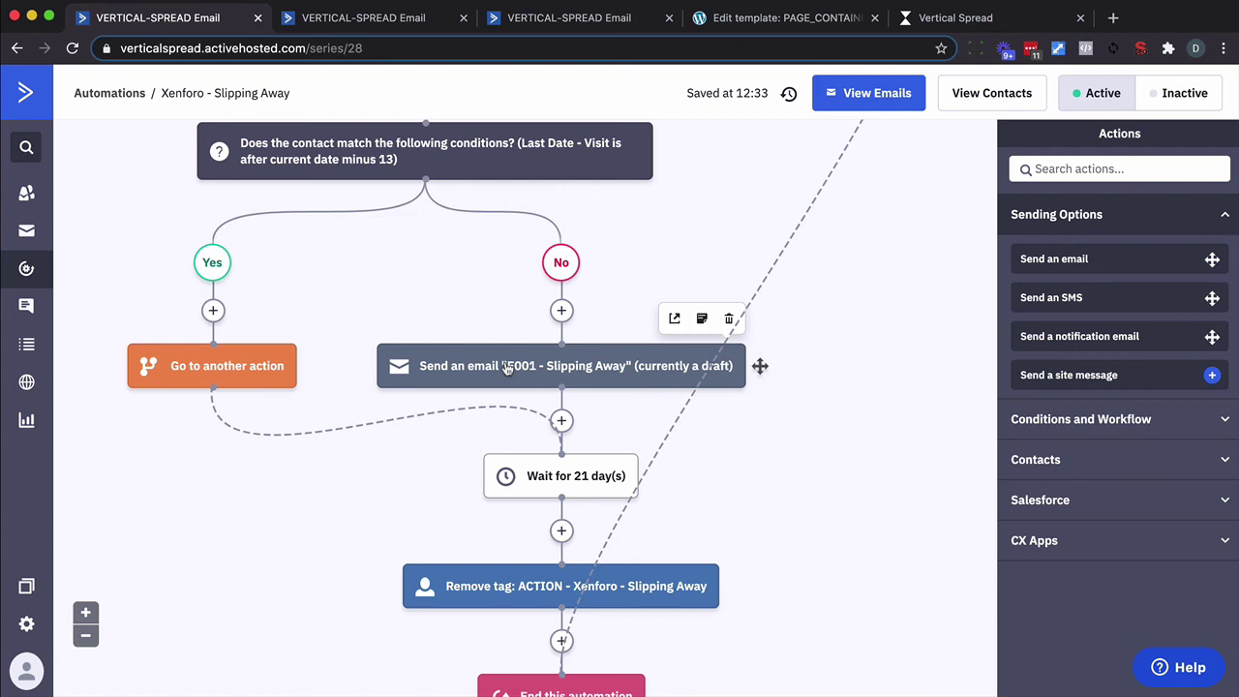
{"action": "scroll", "coordinate": [506, 366], "scroll_direction": "up", "scroll_amount": 10}
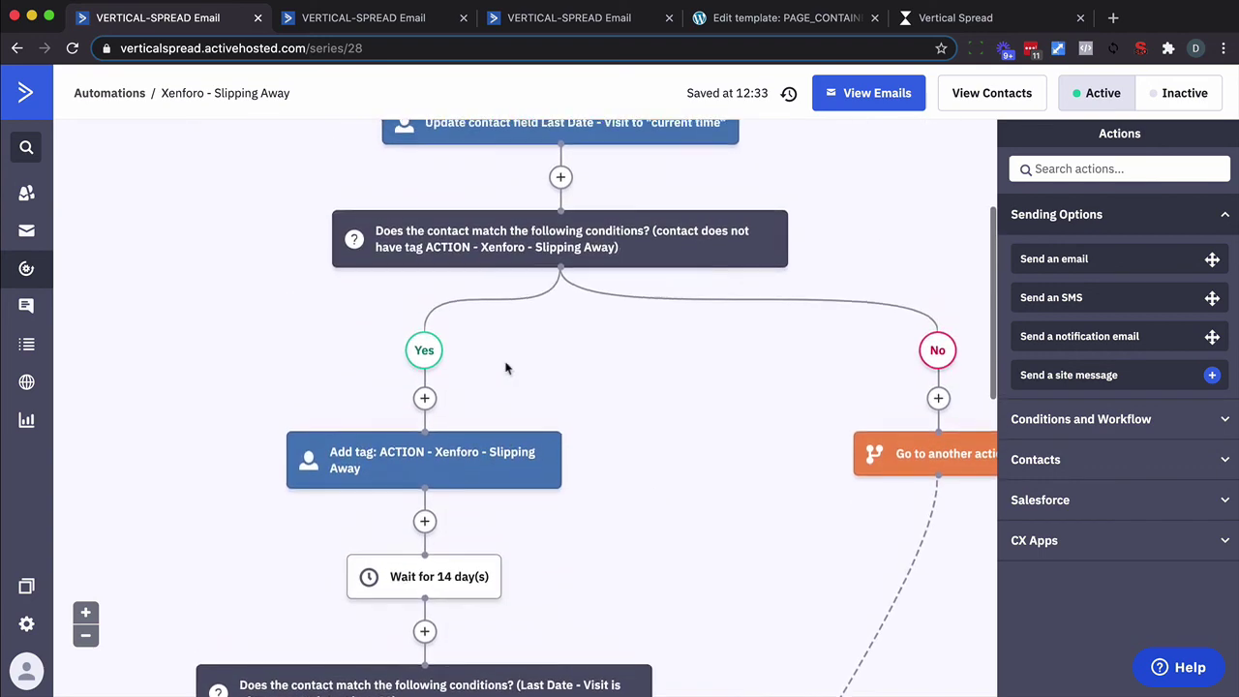
- Go to the live Vertical Spread forum and open its New posts page
{"action": "left_click", "coordinate": [747, 20]}
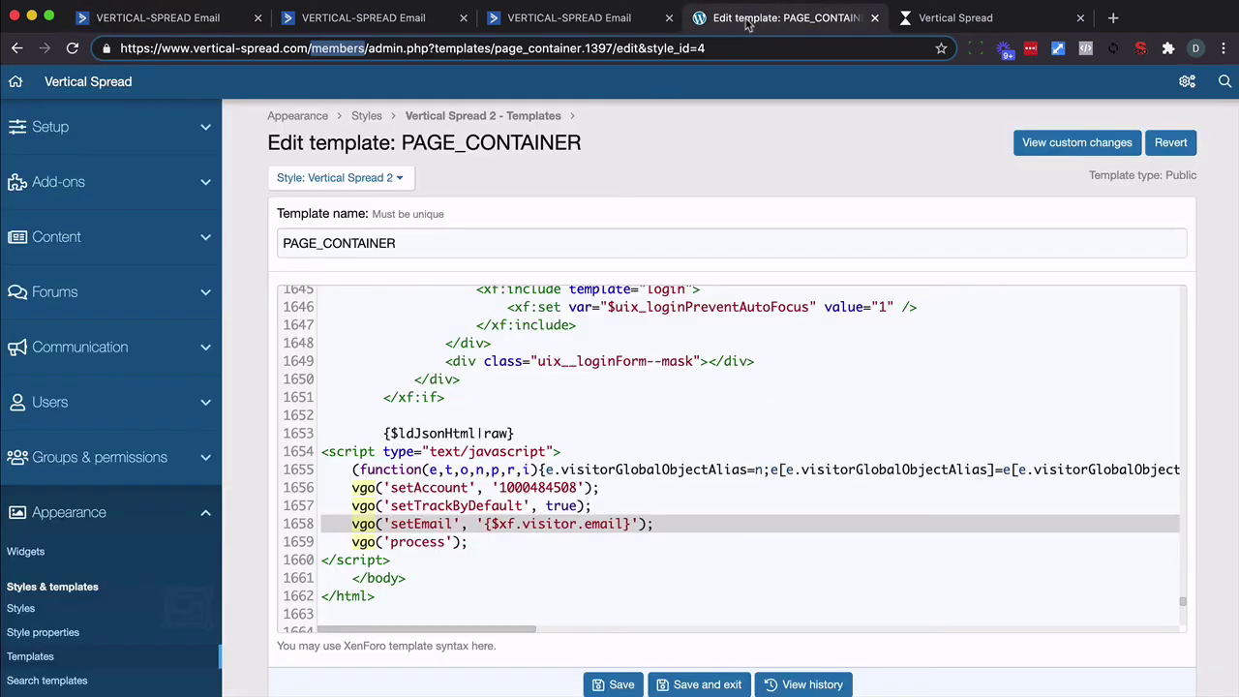
{"action": "left_click", "coordinate": [938, 27]}
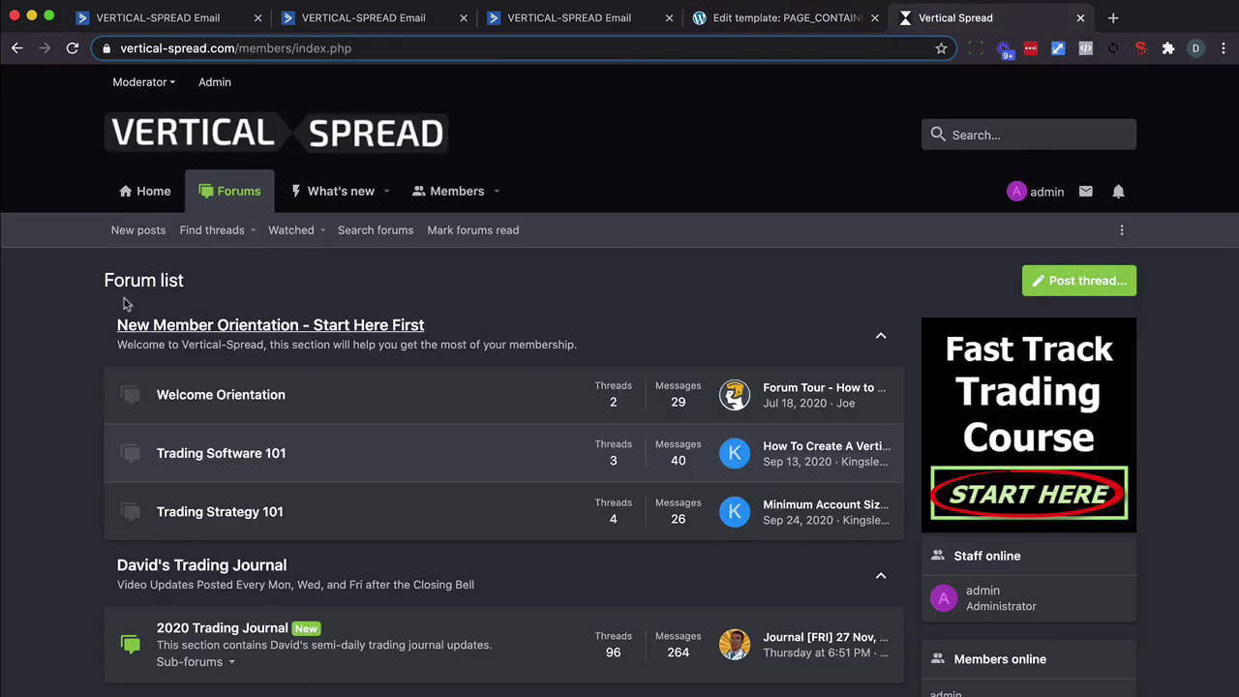
{"action": "left_click", "coordinate": [142, 238]}
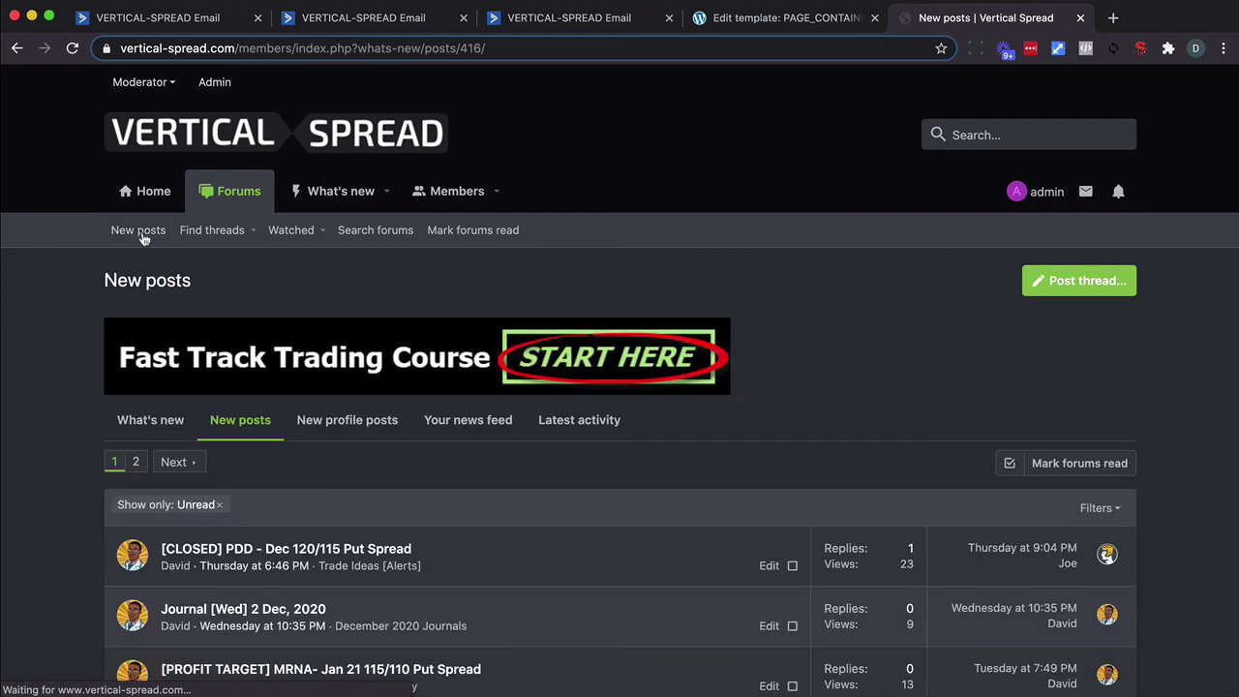
{"action": "right_click", "coordinate": [48, 282]}
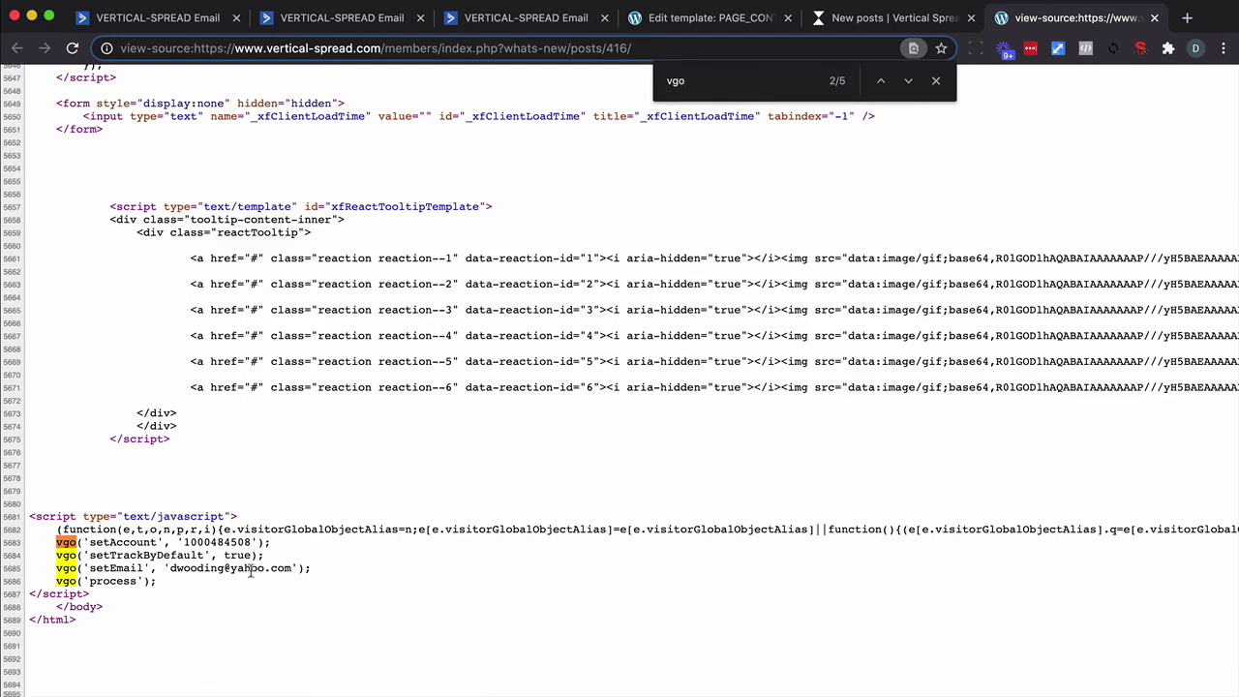
{"action": "triple_click", "coordinate": [251, 569]}
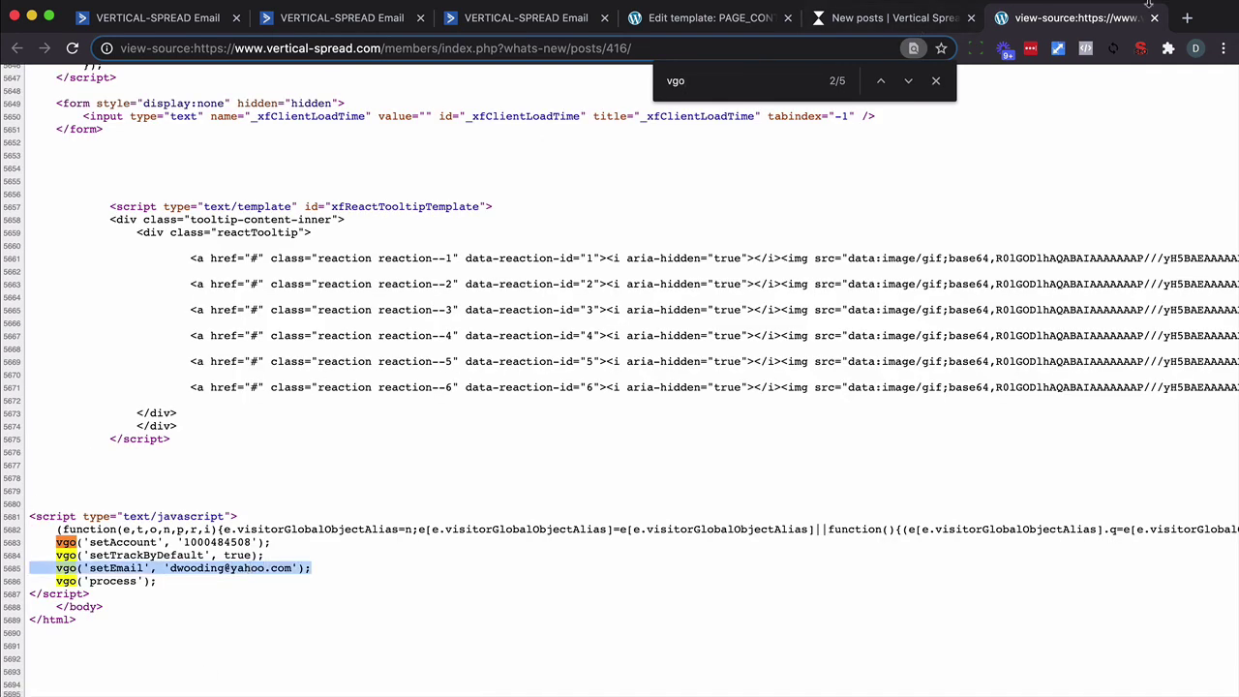
{"action": "left_click", "coordinate": [1153, 18]}
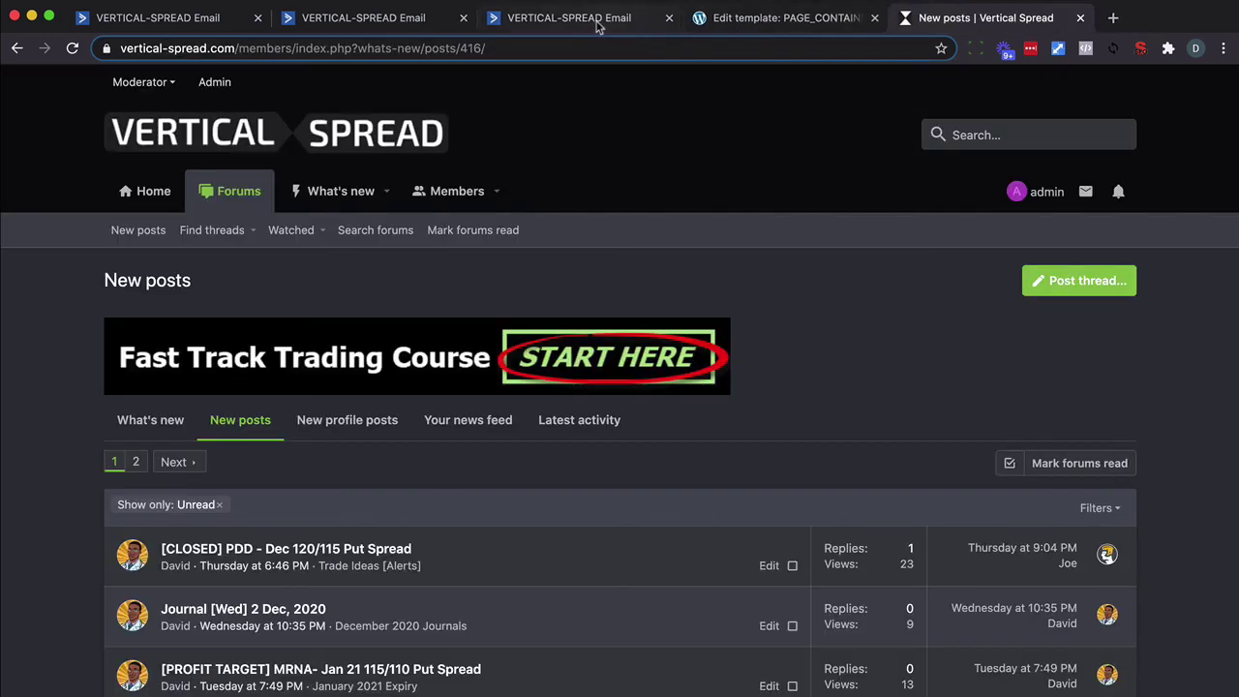
- Reload the Xenforo - Slipping Away automation editor to see the queued contact
{"action": "left_click", "coordinate": [158, 17]}
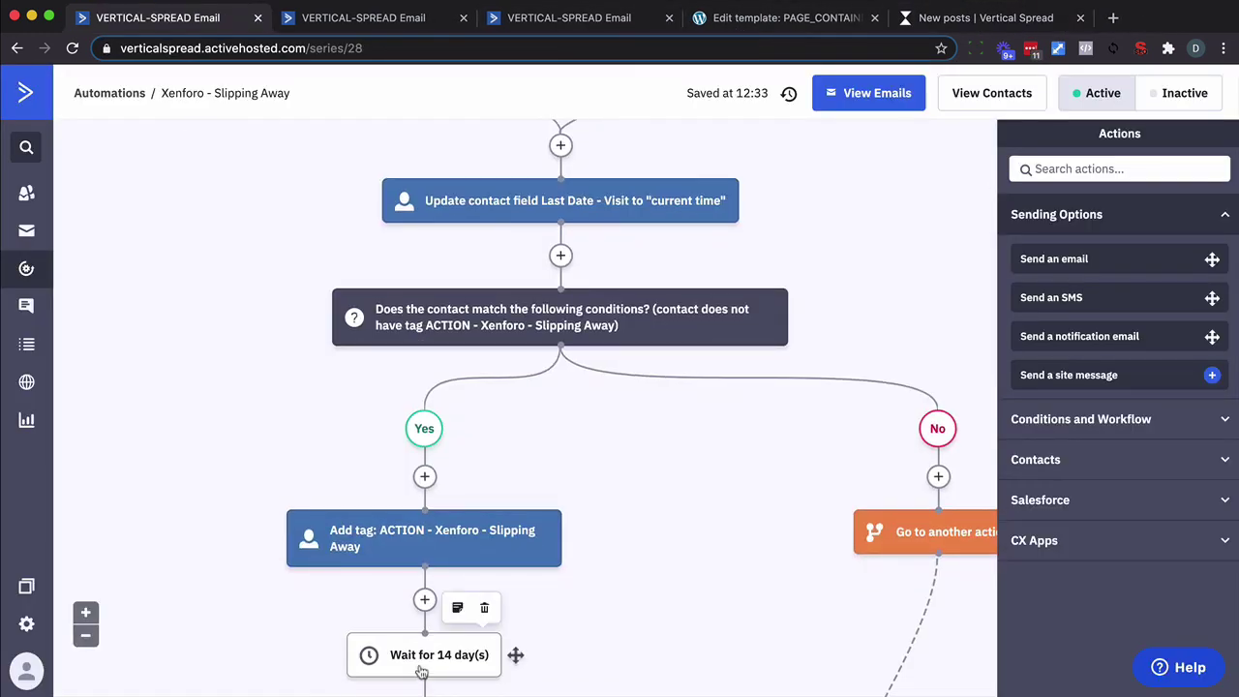
{"action": "key", "text": "super+r"}
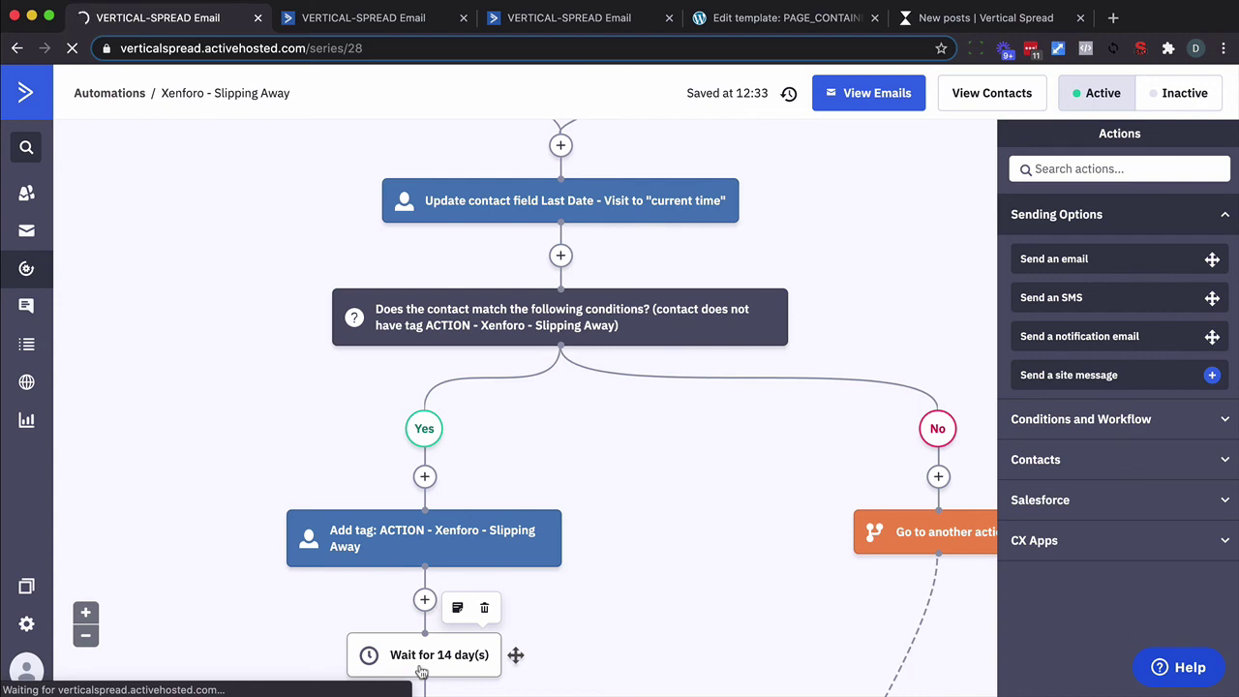